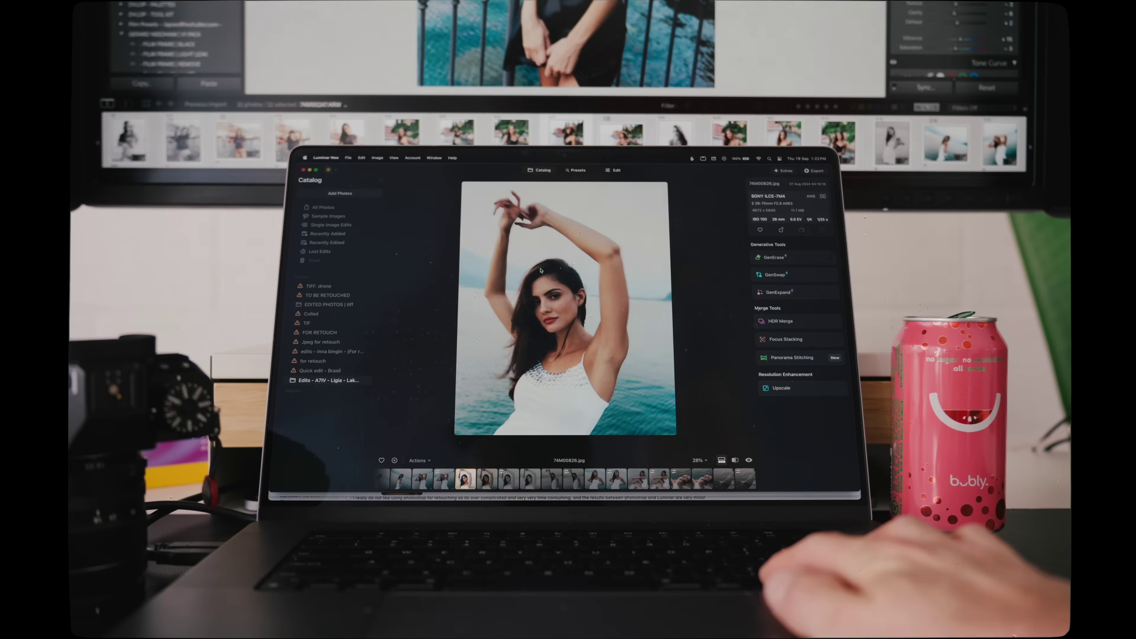
pyautogui.press('Left')
pyautogui.press('Left')
pyautogui.press('Left')
pyautogui.press('Left')
pyautogui.press('Left')
pyautogui.press('Left')
pyautogui.press('Left')
pyautogui.press('Left')
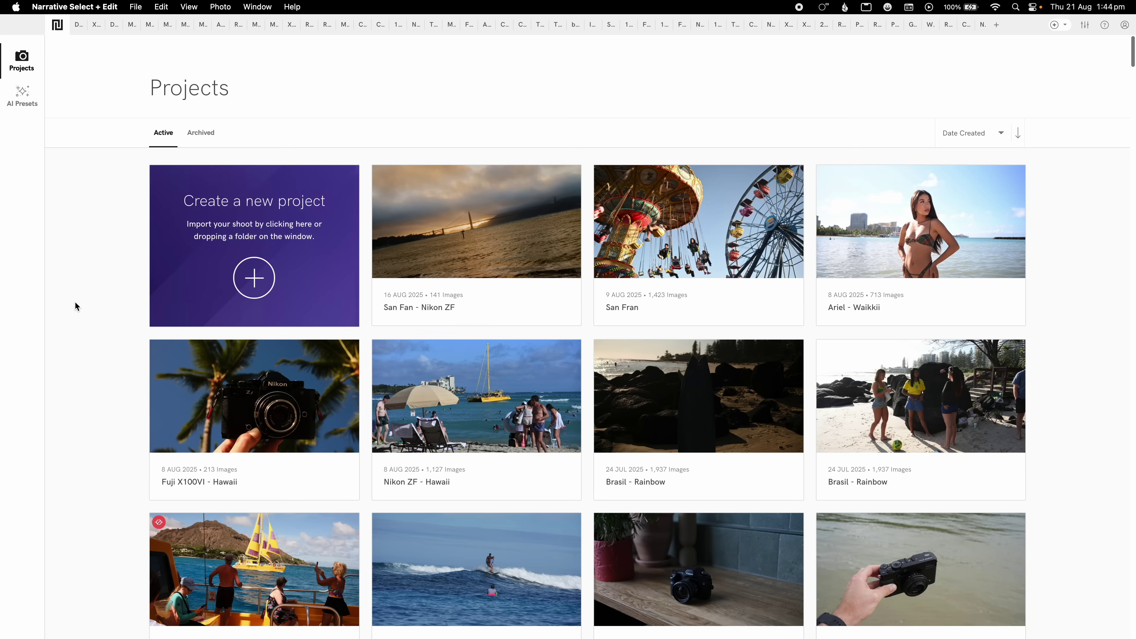
# Browse the existing active projects in the project list.
pyautogui.scroll(-10, 74, 301)
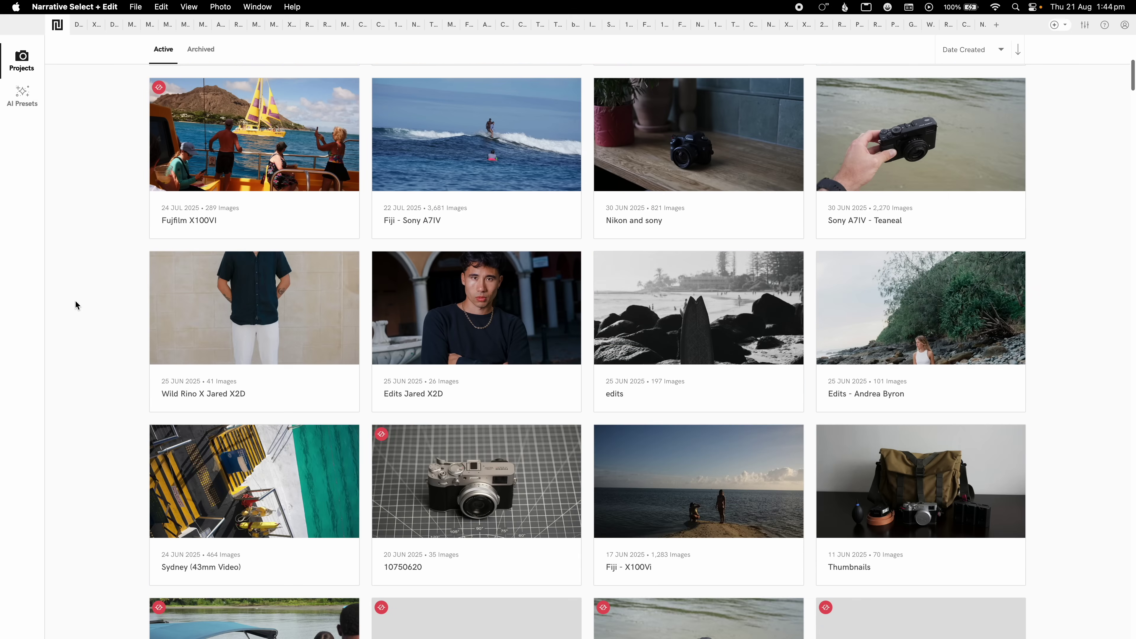
pyautogui.scroll(-15, 74, 300)
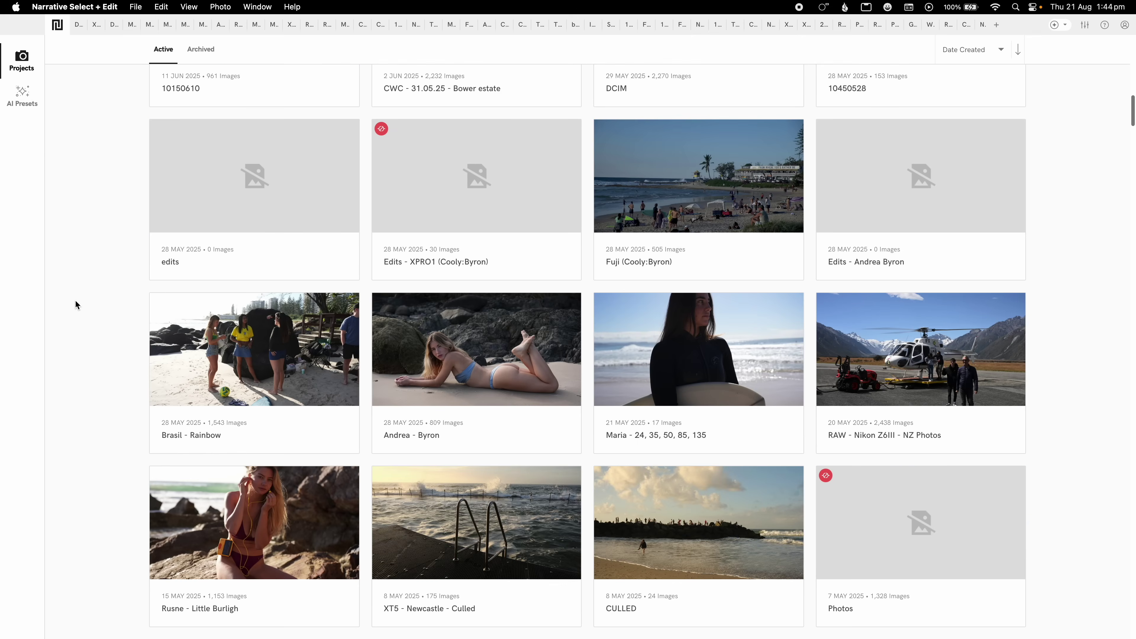
pyautogui.scroll(-8, 75, 301)
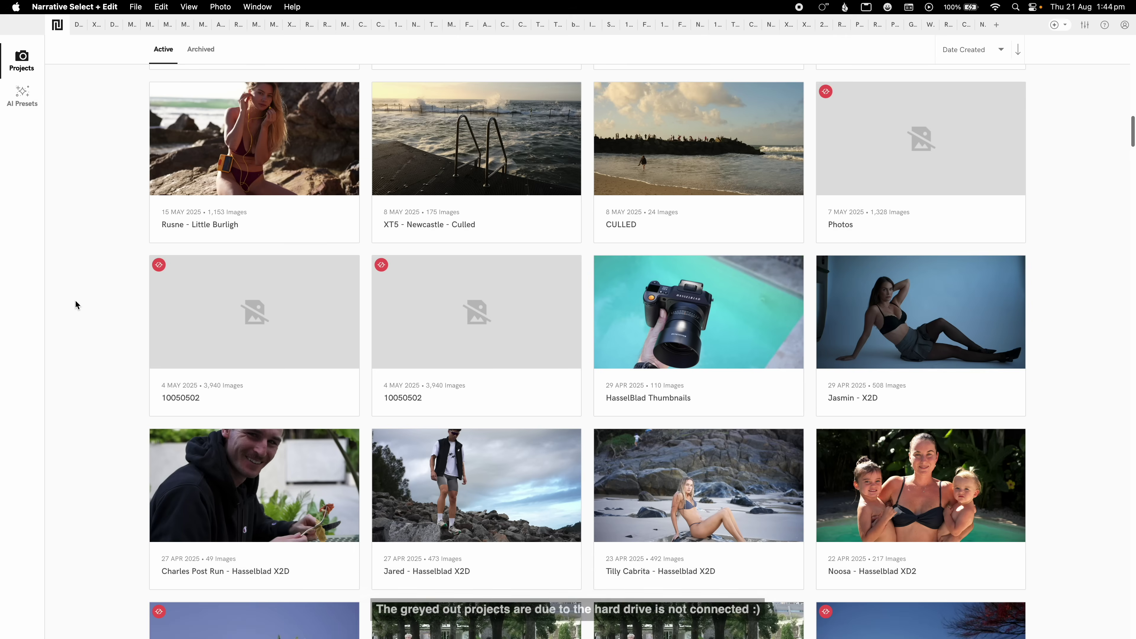
pyautogui.scroll(-1, 75, 302)
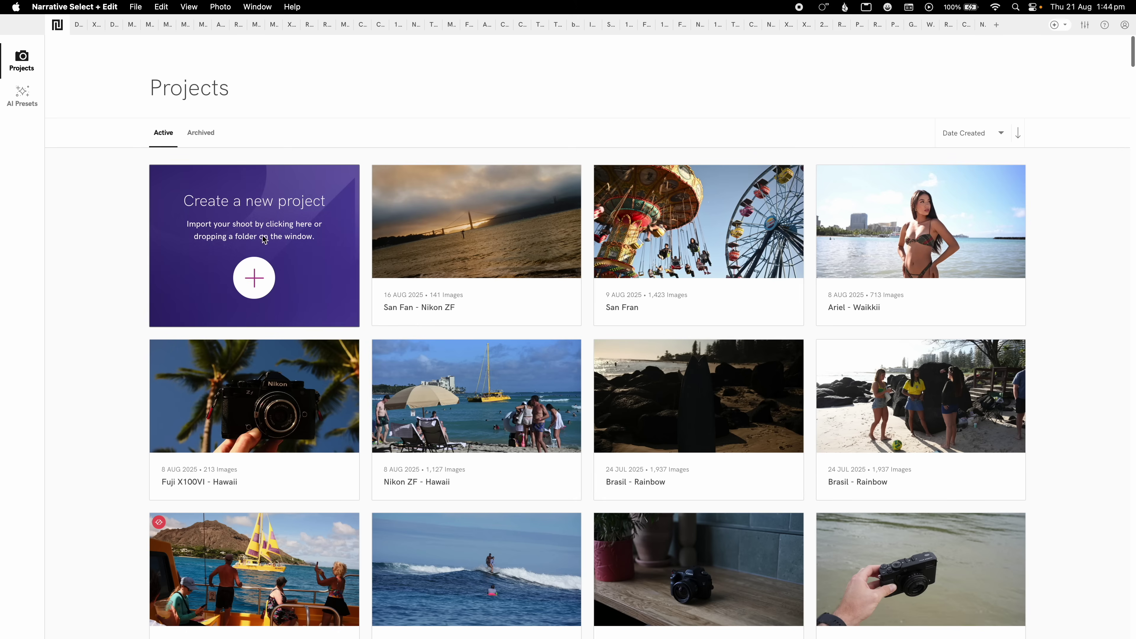
# Create a new Cull + Pre-edit project from the Little Burligh shoot folder inside 2025 > 05. MAY.
pyautogui.click(253, 278)
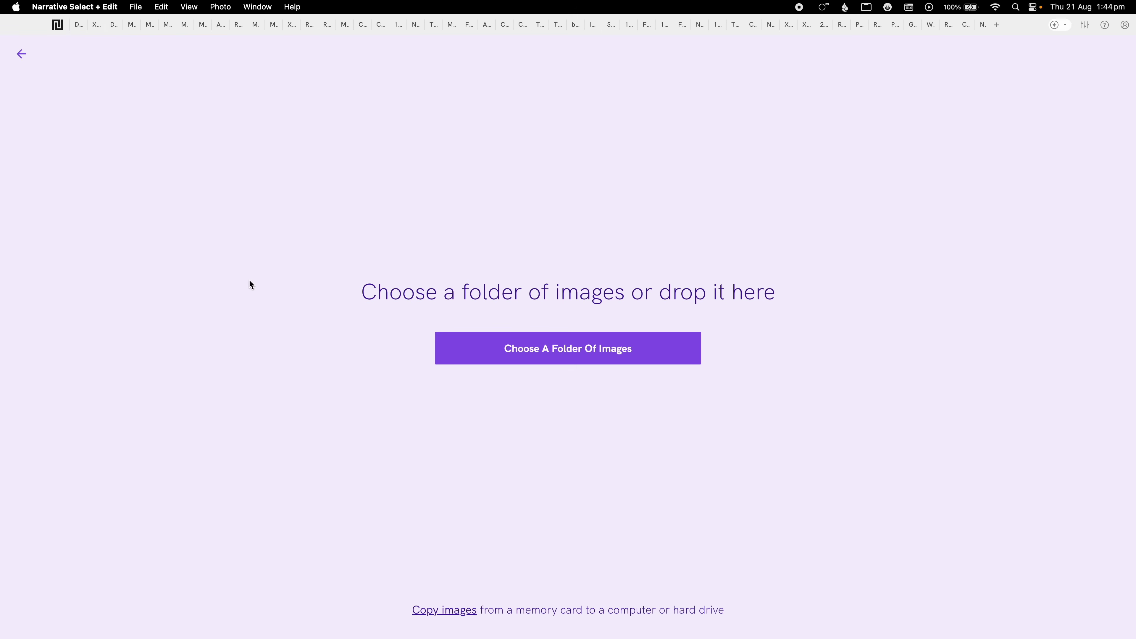
pyautogui.click(541, 360)
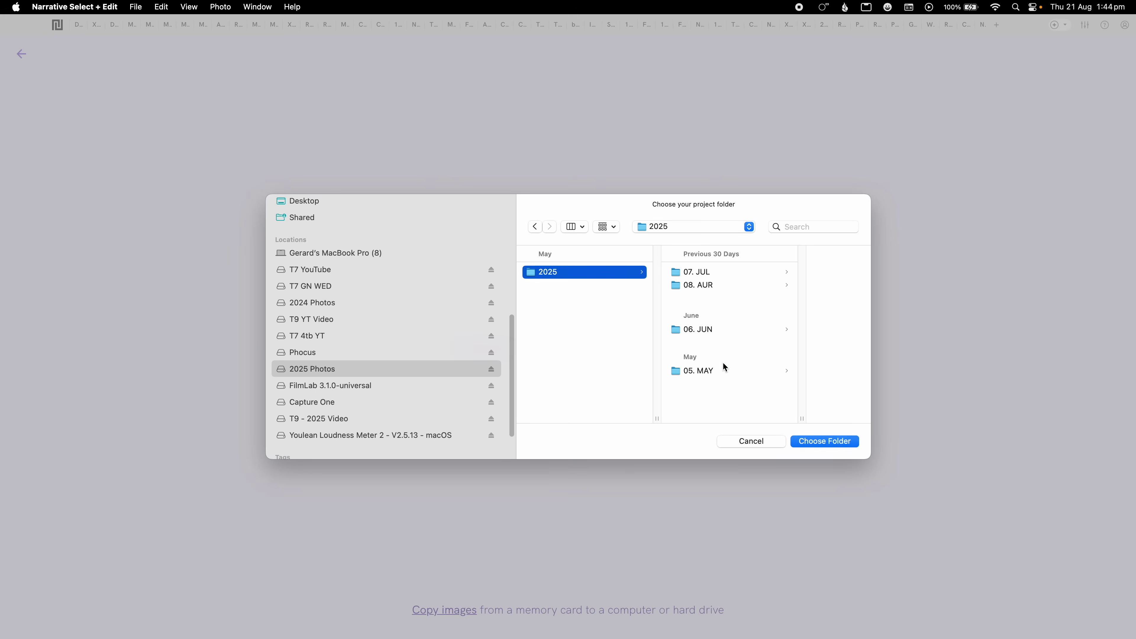
pyautogui.click(699, 371)
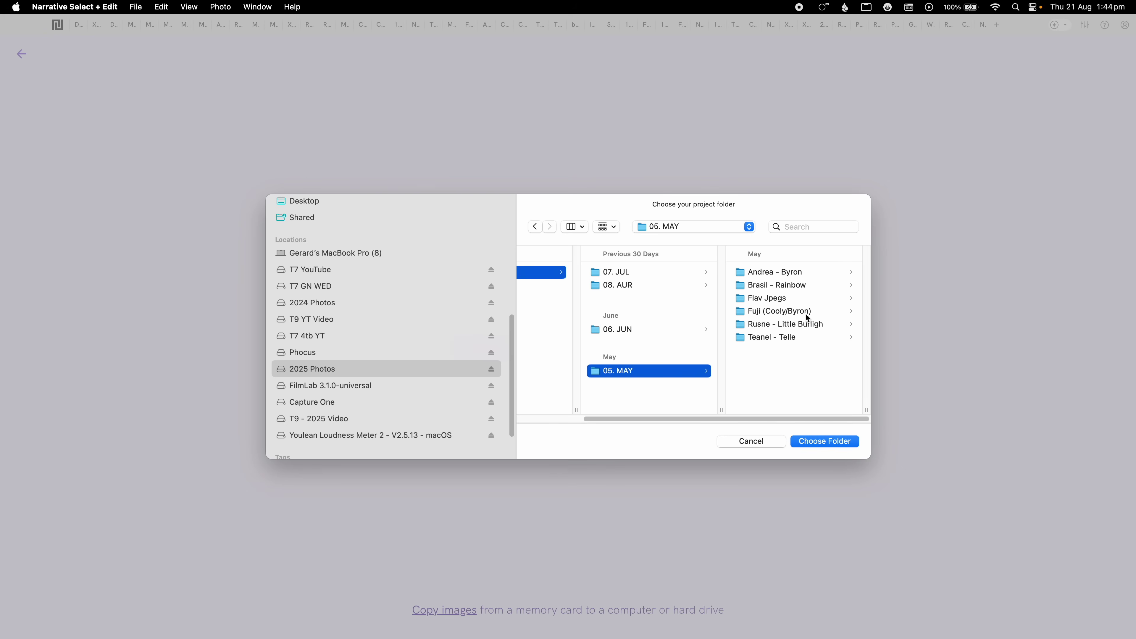
pyautogui.click(799, 324)
pyautogui.press('Return')
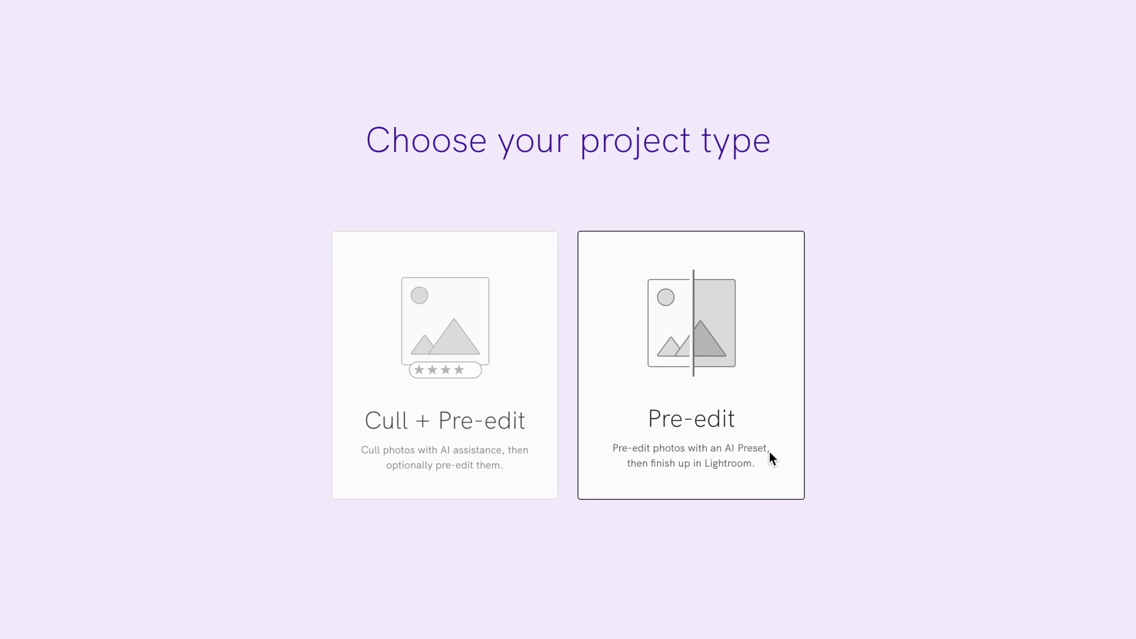
pyautogui.click(497, 395)
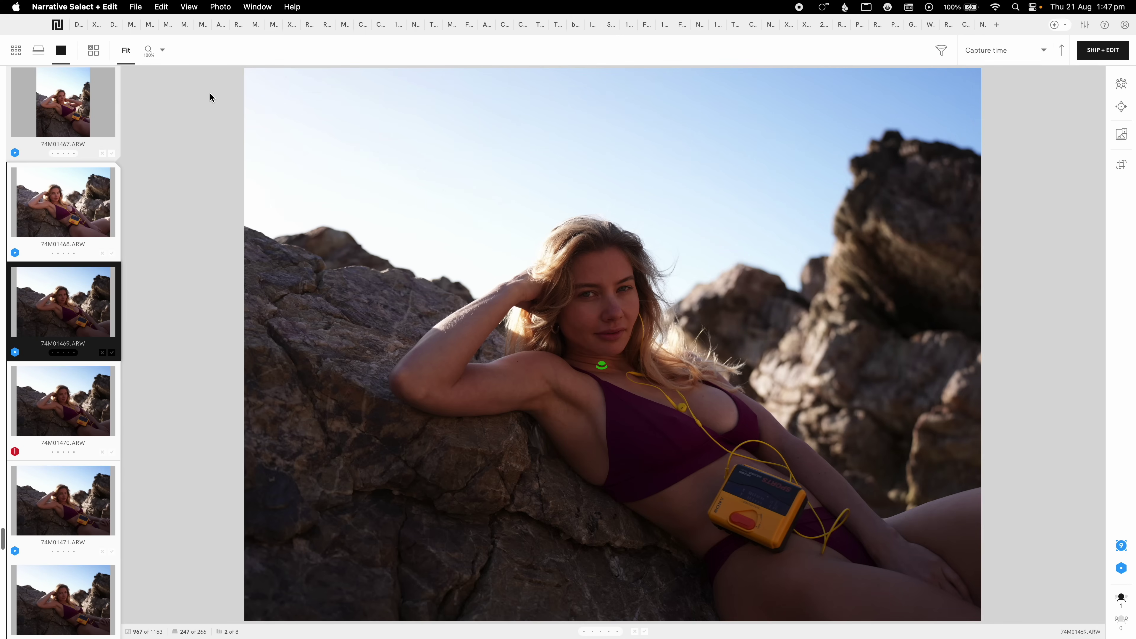
# Review the neighbouring photos from 74M01469.ARW onward one at a time in the single-photo view, going forward and back.
pyautogui.press('Down')
pyautogui.press('Down')
pyautogui.press('Down')
pyautogui.press('Down')
pyautogui.press('Down')
pyautogui.press('Down')
pyautogui.press('Down')
pyautogui.press('Down')
pyautogui.press('Down')
pyautogui.press('Down')
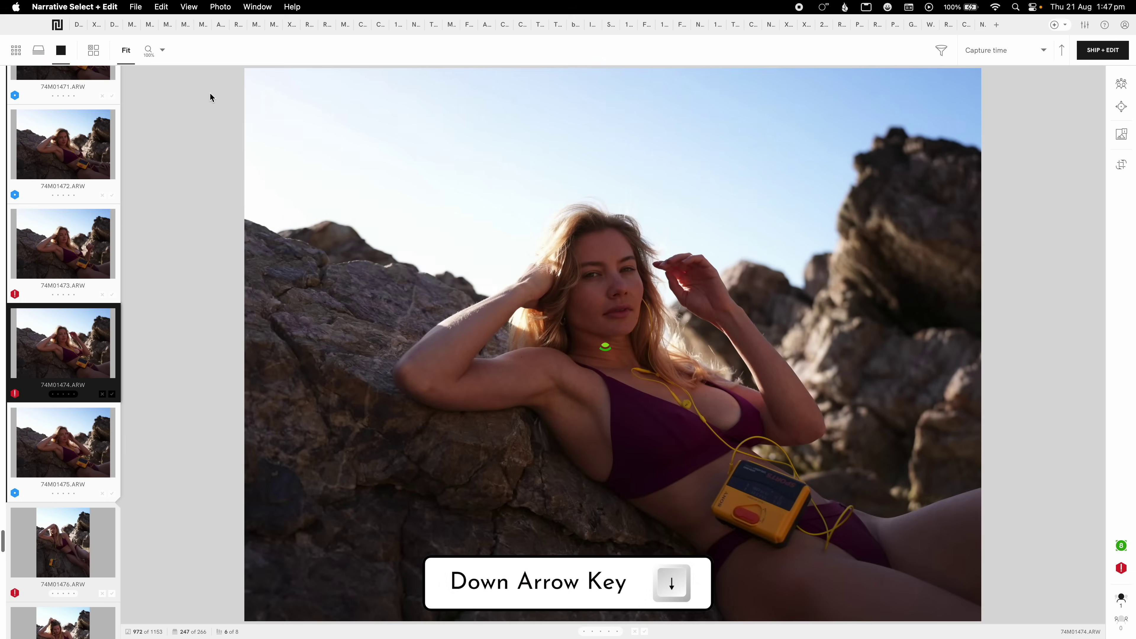
pyautogui.press('Up')
pyautogui.press('Up')
pyautogui.press('Up')
pyautogui.press('Up')
pyautogui.press('Up')
pyautogui.press('Up')
pyautogui.press('Up')
pyautogui.press('Up')
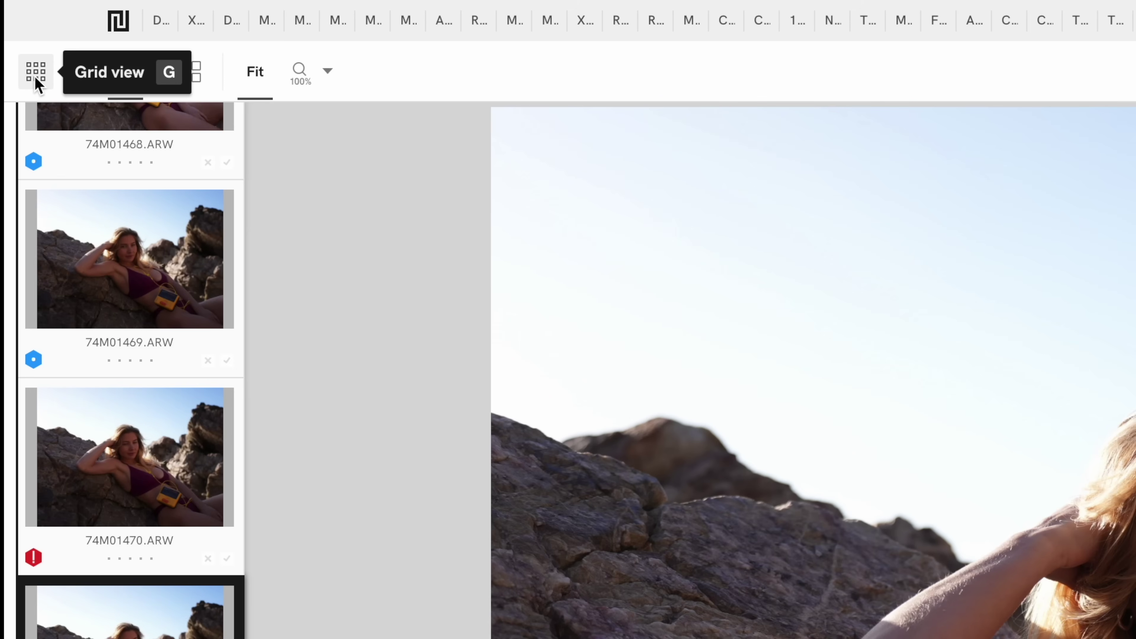
# Switch to Grid view and look through the thumbnails of the earlier photos in the shoot.
pyautogui.click(36, 80)
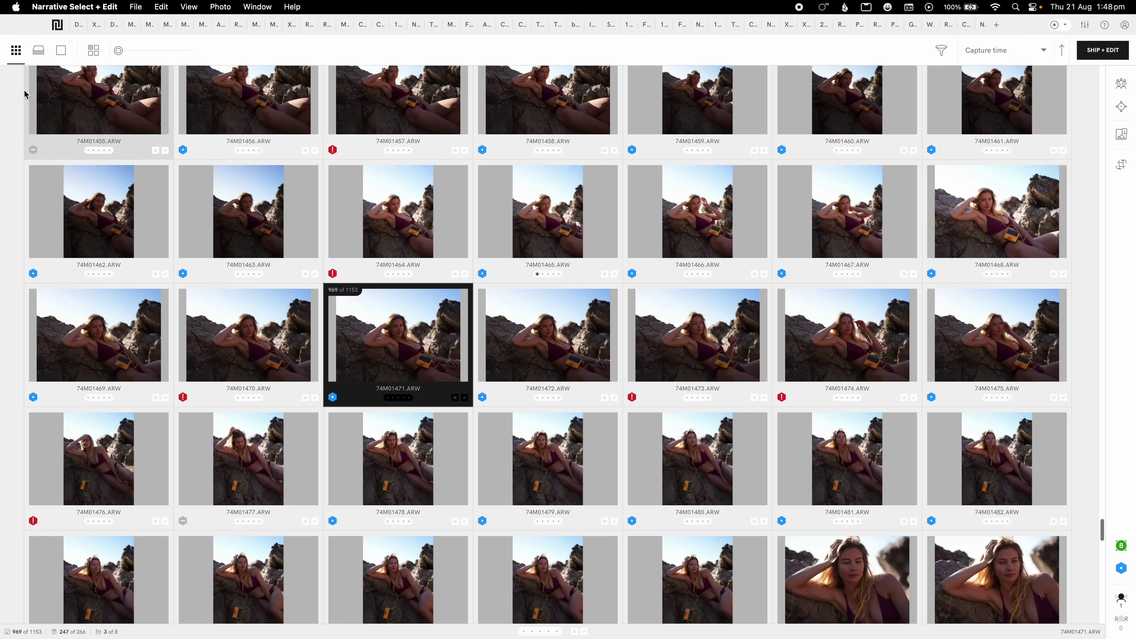
pyautogui.scroll(5, 410, 275)
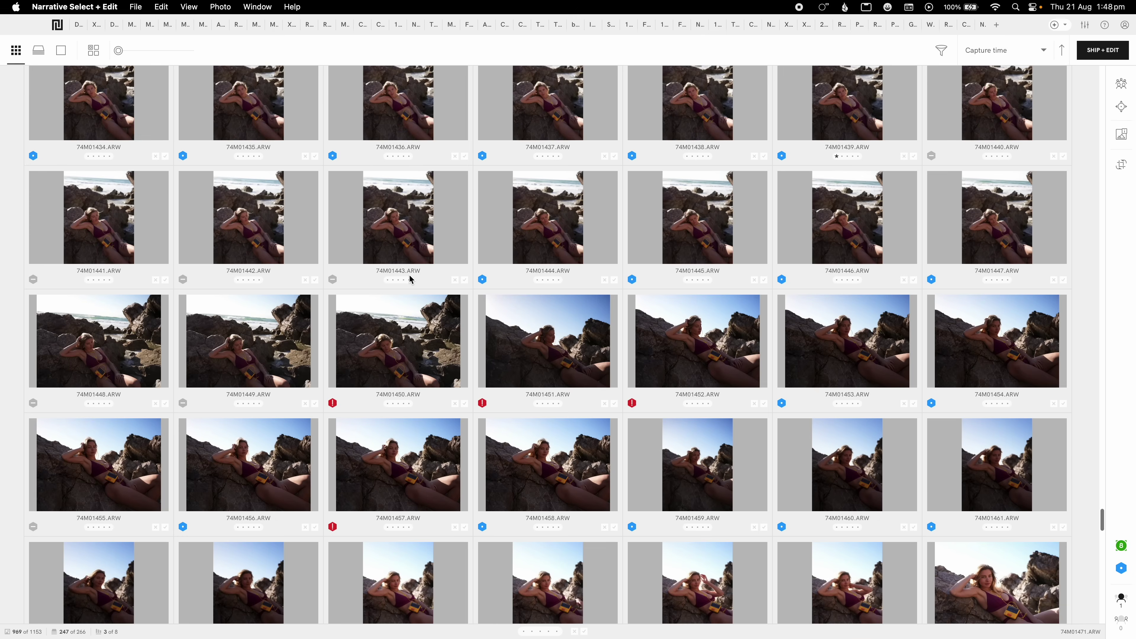
pyautogui.scroll(10, 410, 279)
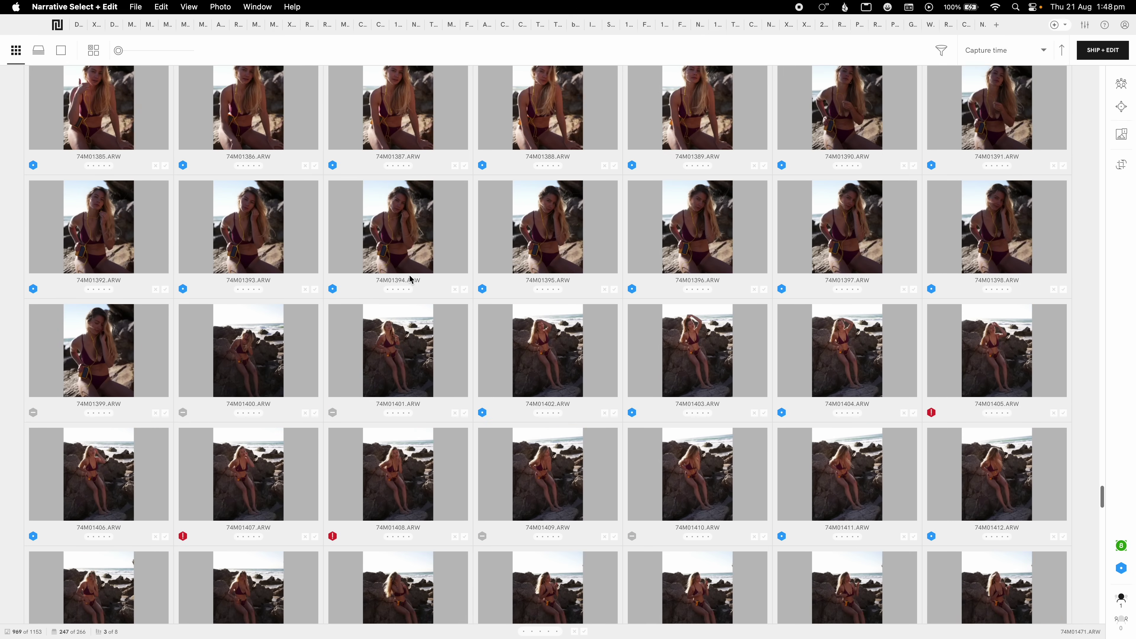
pyautogui.scroll(11, 410, 278)
pyautogui.scroll(11, 410, 279)
pyautogui.scroll(7, 410, 279)
pyautogui.scroll(7, 409, 278)
pyautogui.scroll(7, 410, 278)
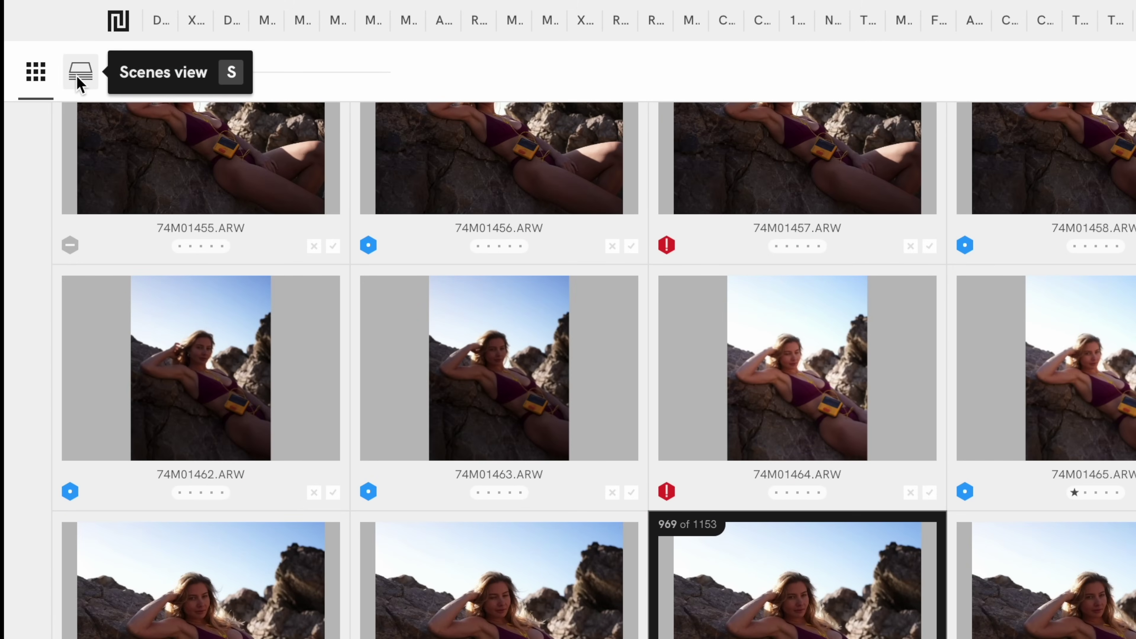
# Switch to Scenes view and compare the individual photos within scene 247.
pyautogui.click(78, 81)
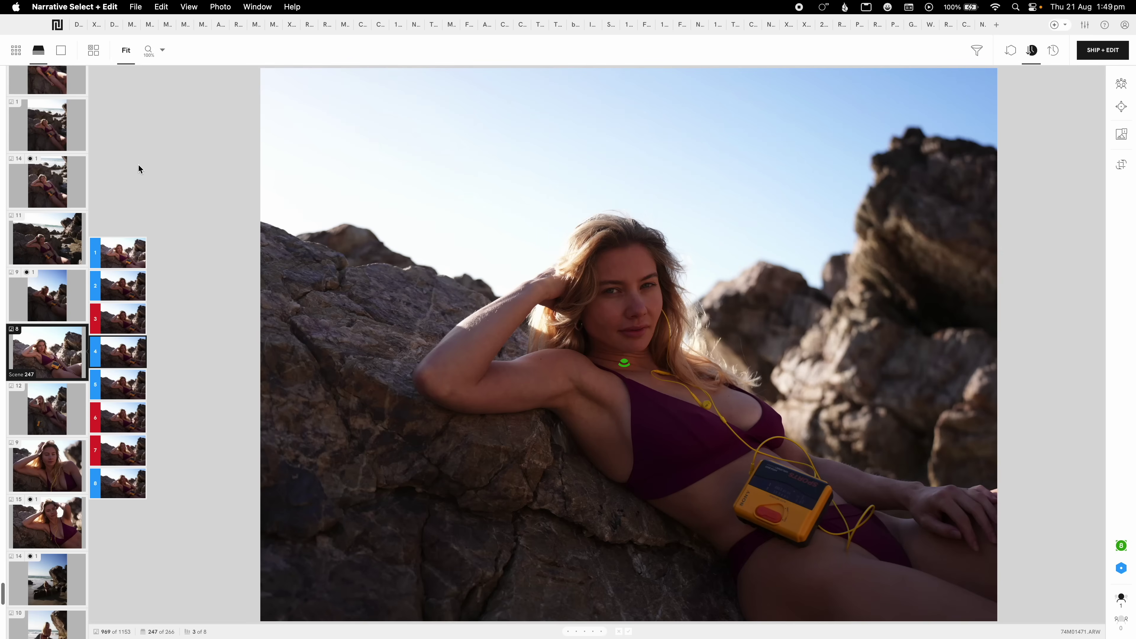
pyautogui.press('Down')
pyautogui.press('Down')
pyautogui.press('Down')
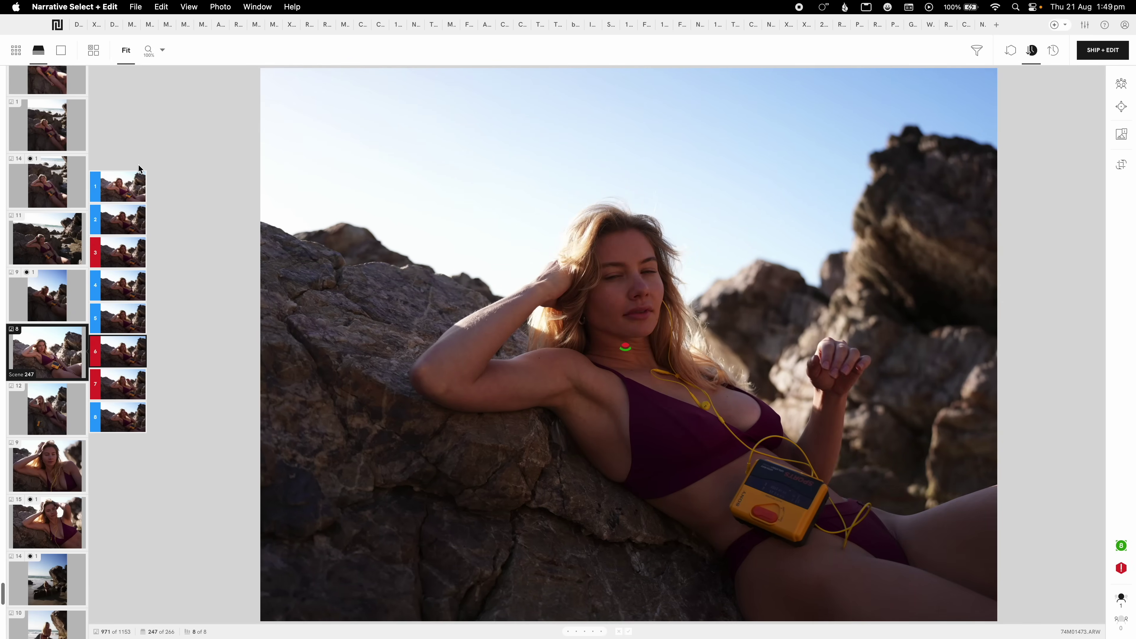
pyautogui.press('Up')
pyautogui.press('Up')
pyautogui.press('Up')
pyautogui.press('Up')
pyautogui.press('Up')
pyautogui.press('Up')
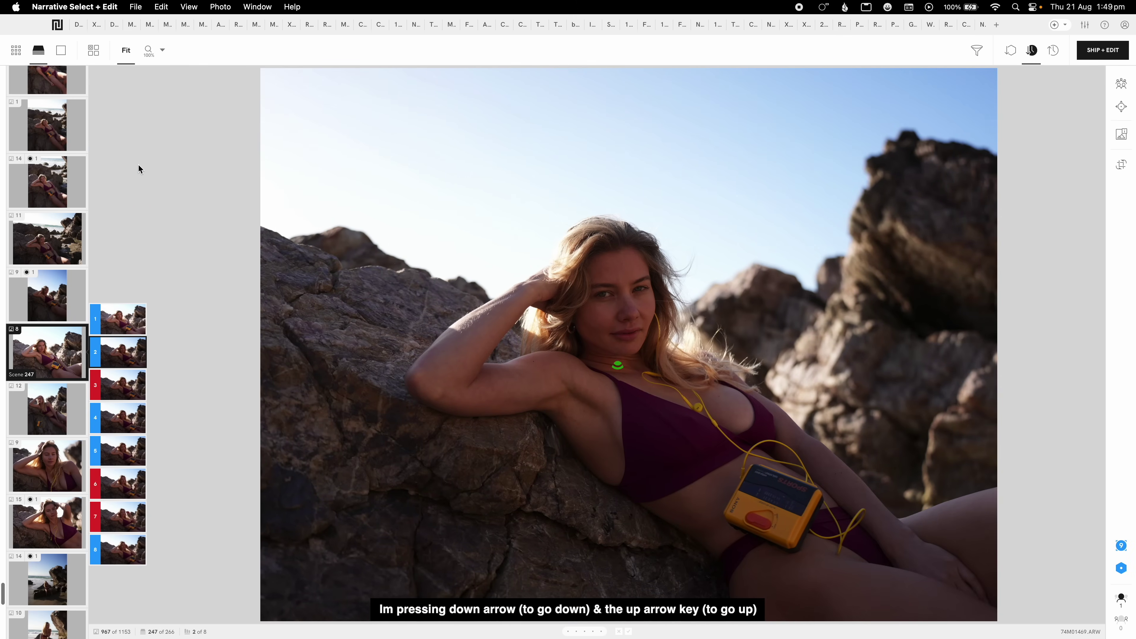
pyautogui.press('Down')
pyautogui.press('Down')
pyautogui.press('Down')
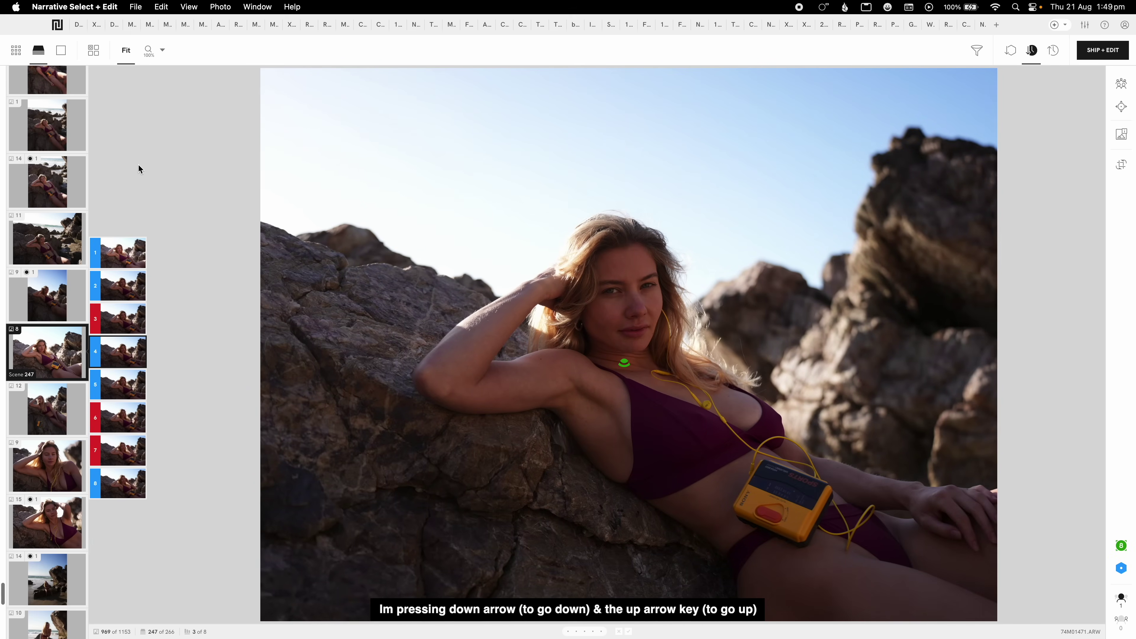
pyautogui.press('Down')
pyautogui.press('Down')
pyautogui.press('Down')
pyautogui.press('Down')
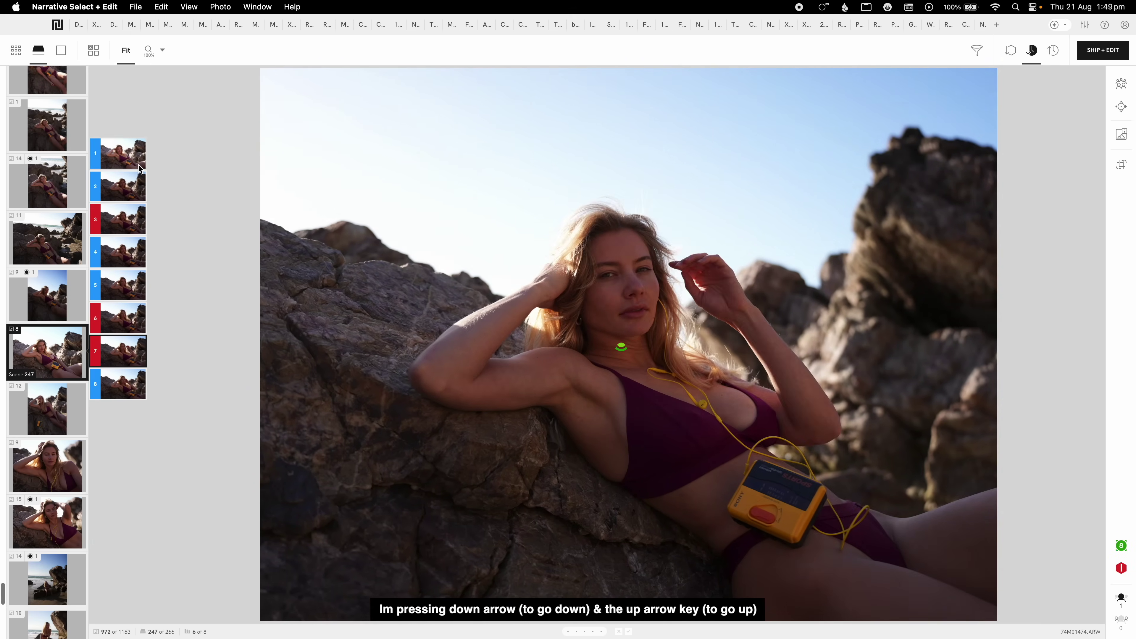
# Return to the fourth photo of scene 247, 74M01471.ARW, and rate it one star.
pyautogui.press('Up')
pyautogui.press('Up')
pyautogui.press('Up')
pyautogui.press('Up')
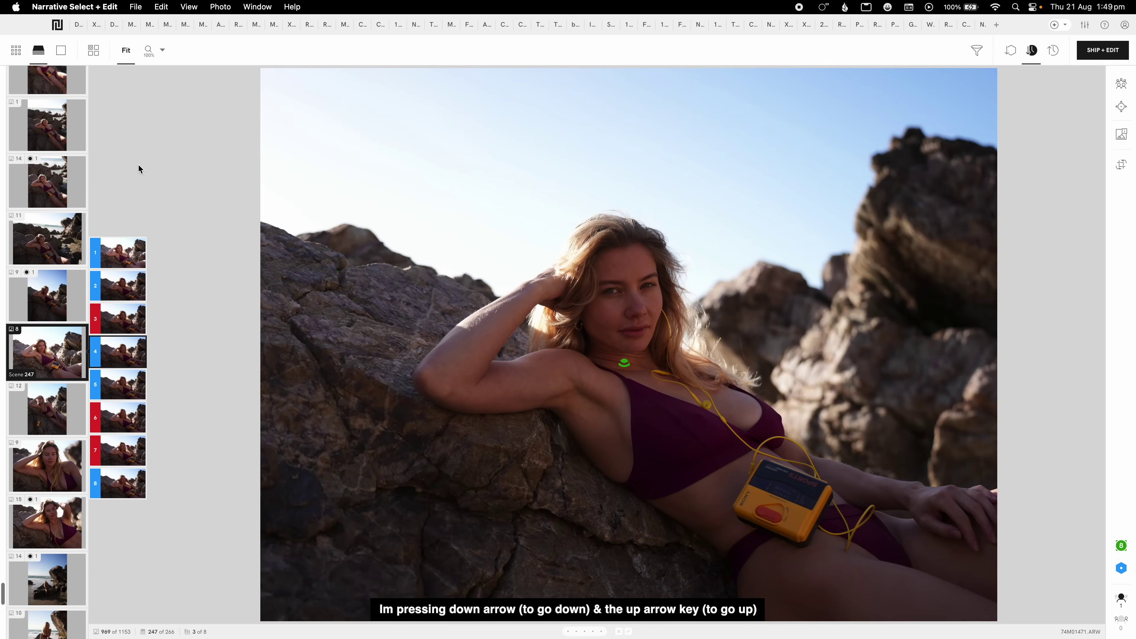
pyautogui.press('1')
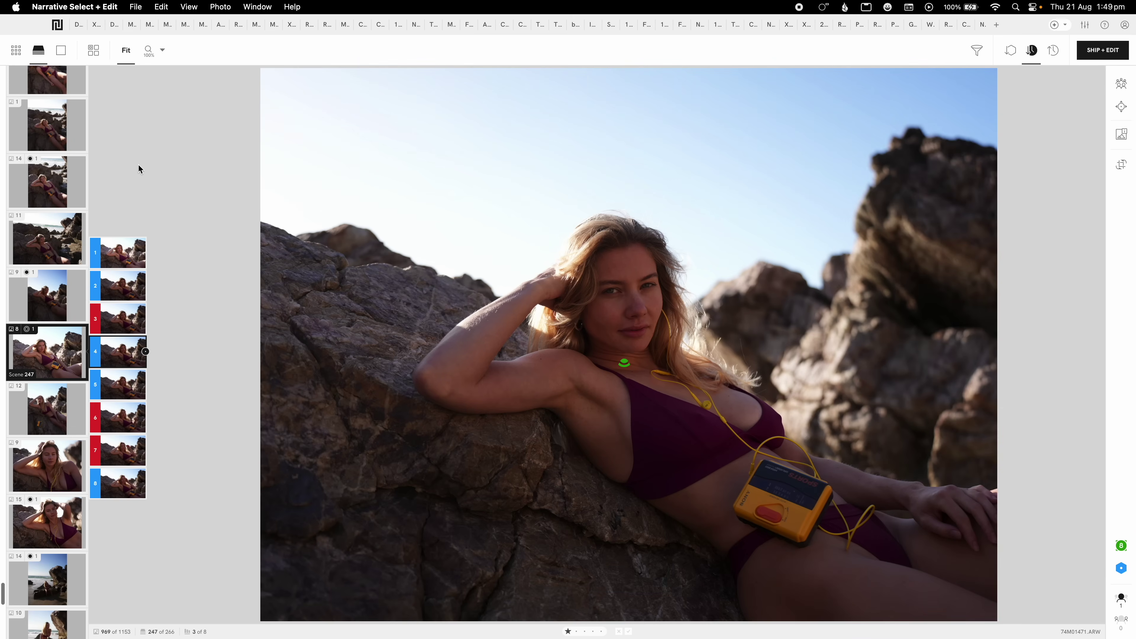
# Go to scene 248 and rate its seventh photo, 74M01482.ARW, one star.
pyautogui.press('Right')
pyautogui.press('Down')
pyautogui.press('Down')
pyautogui.press('Down')
pyautogui.press('Down')
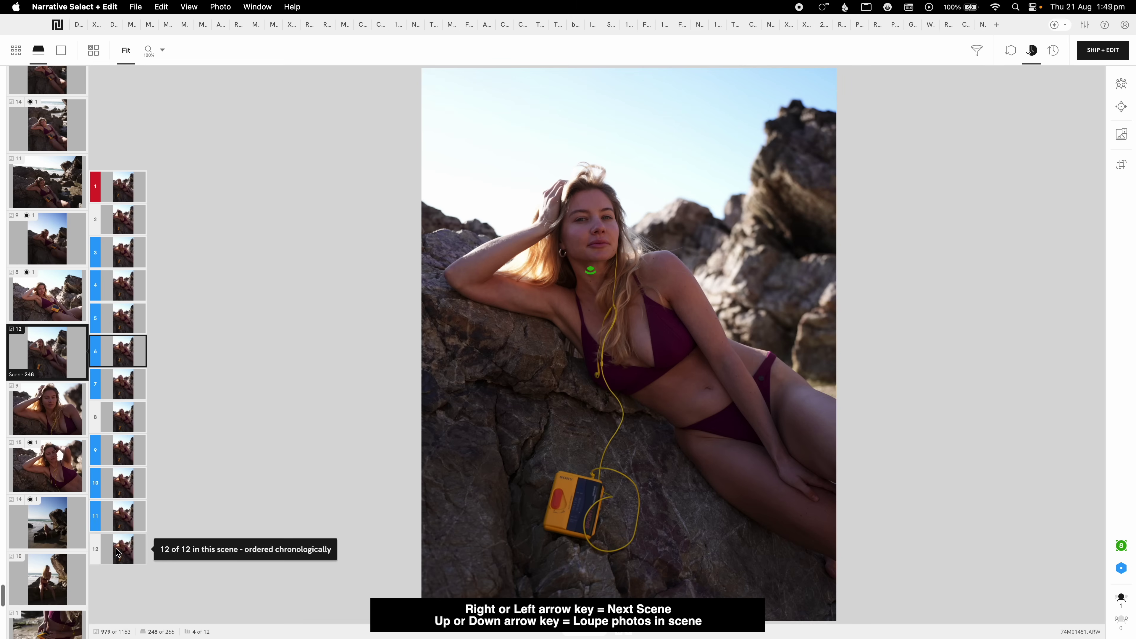
pyautogui.press('Down')
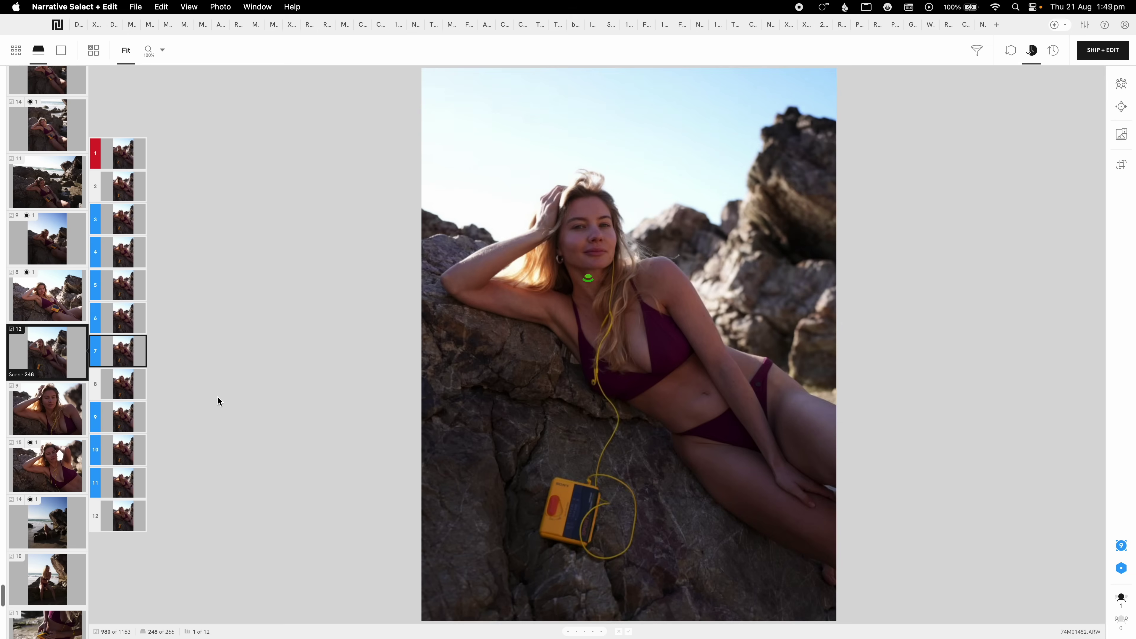
pyautogui.press('1')
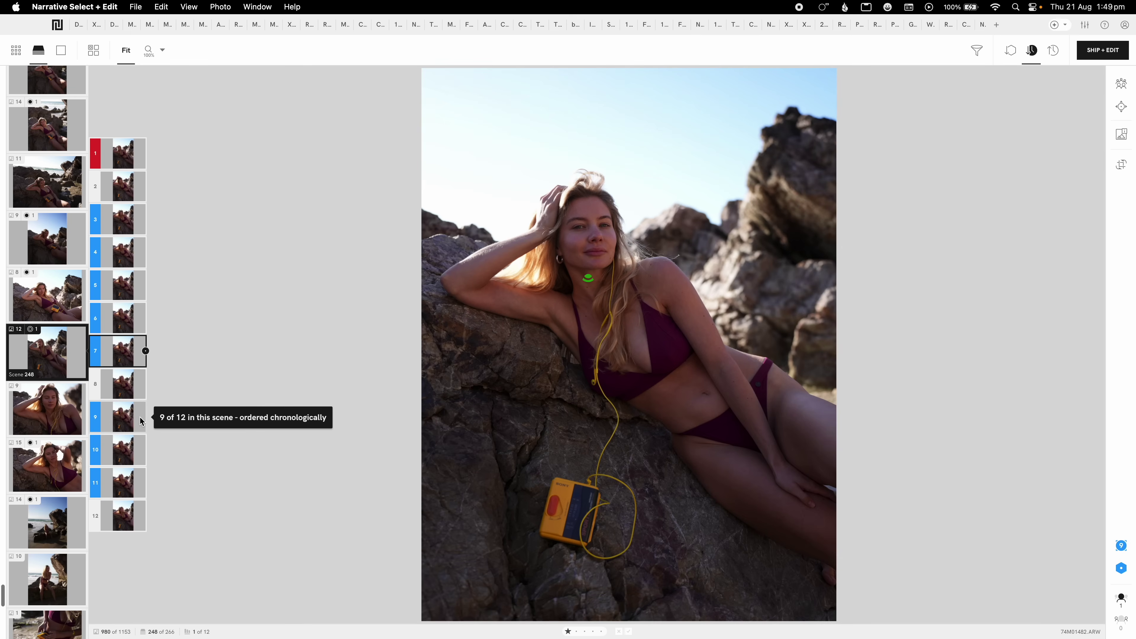
# Move on to scene 249 and open its photos together in Survey Mode.
pyautogui.press('Down')
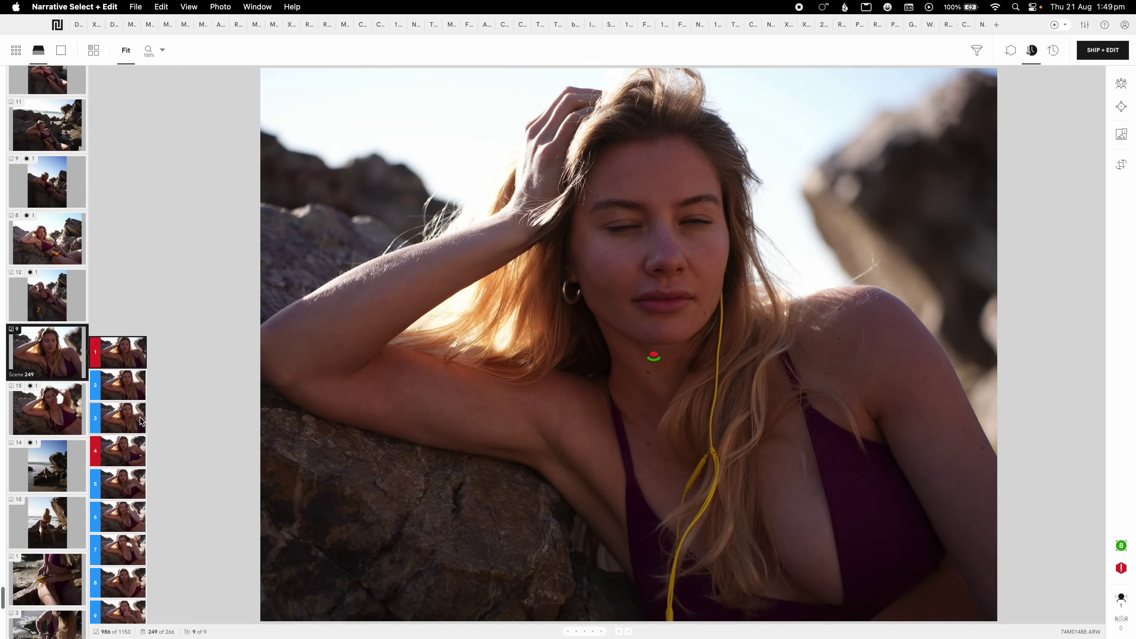
pyautogui.click(141, 417)
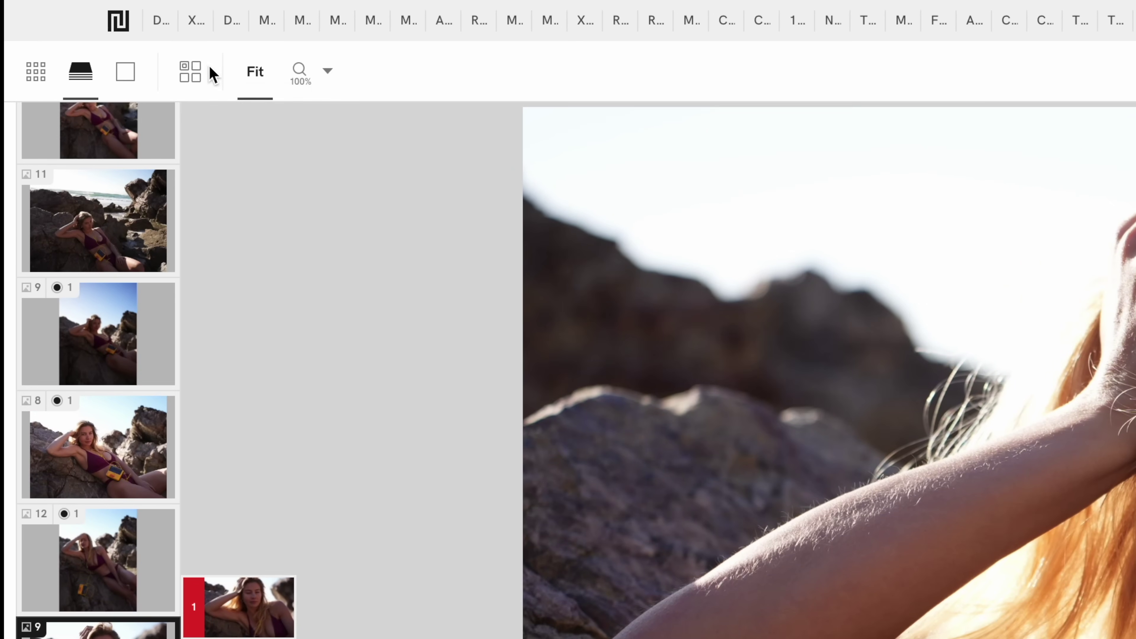
pyautogui.click(189, 77)
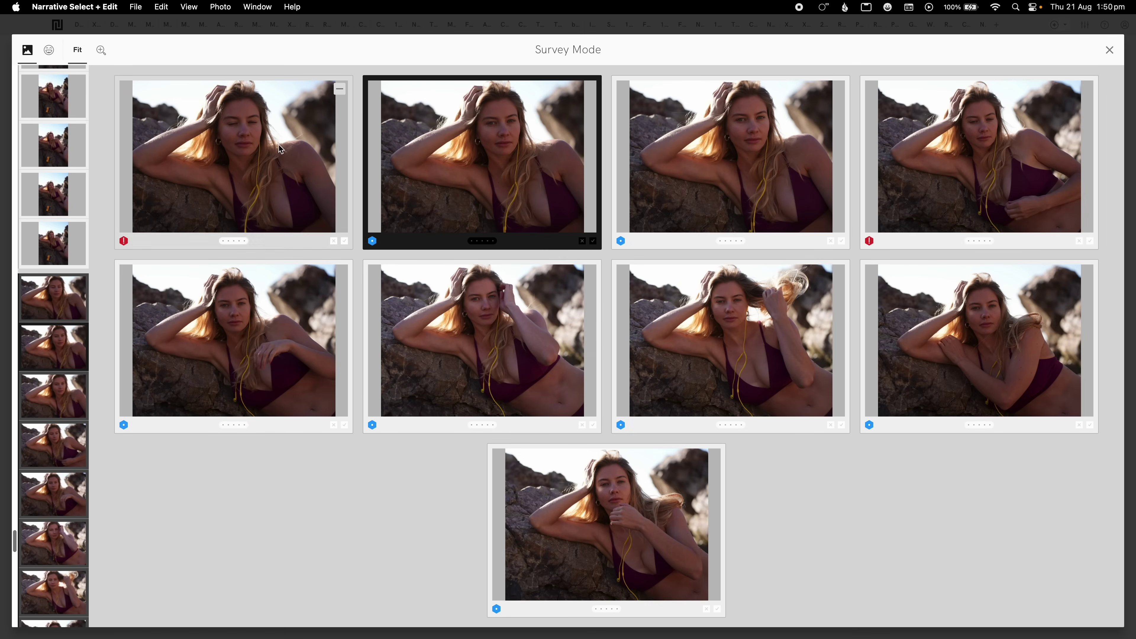
# Replace the surveyed photos with the last photo of scene 248 and add three earlier ones from that scene for side-by-side comparison.
pyautogui.click(52, 255)
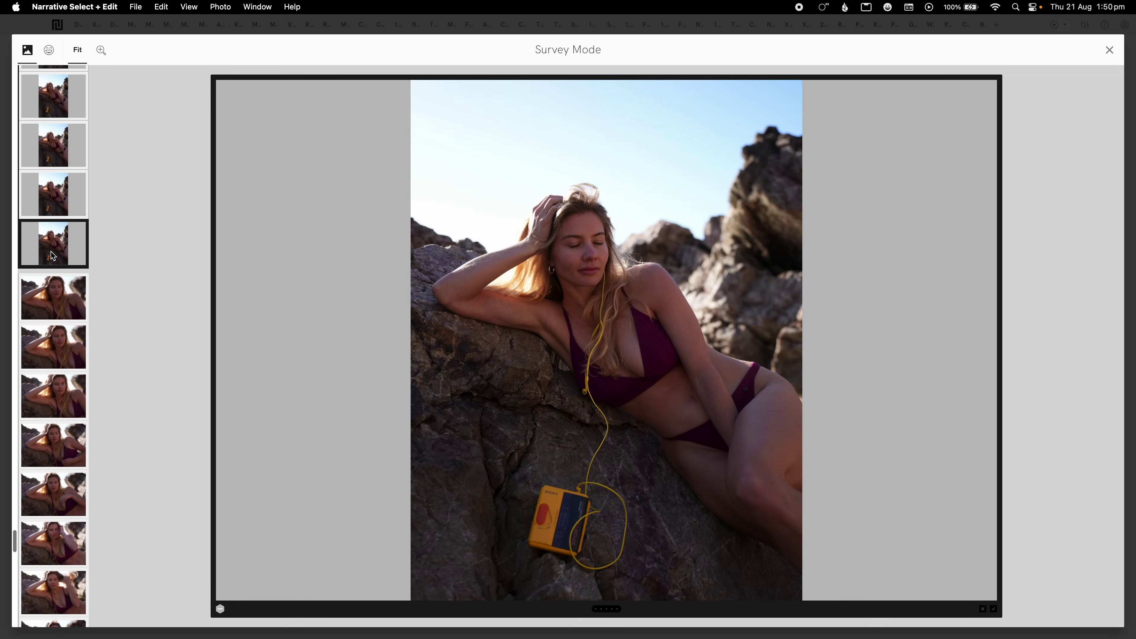
pyautogui.scroll(3, 53, 255)
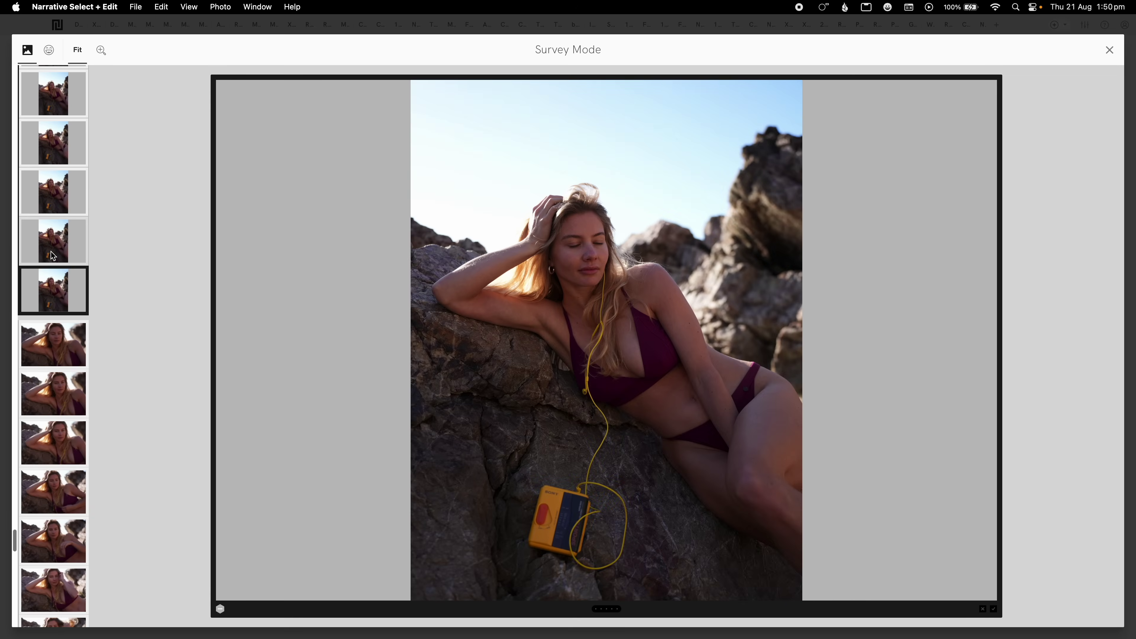
pyautogui.keyDown('super'); pyautogui.click(56, 197); pyautogui.keyUp('super')
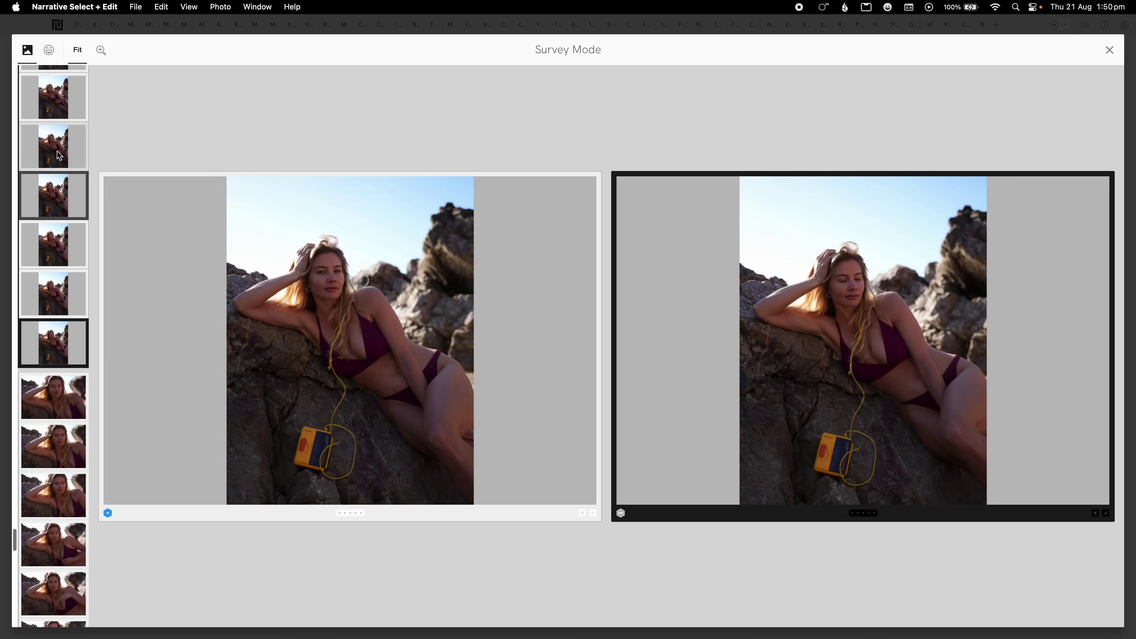
pyautogui.scroll(1, 59, 156)
pyautogui.scroll(3, 58, 197)
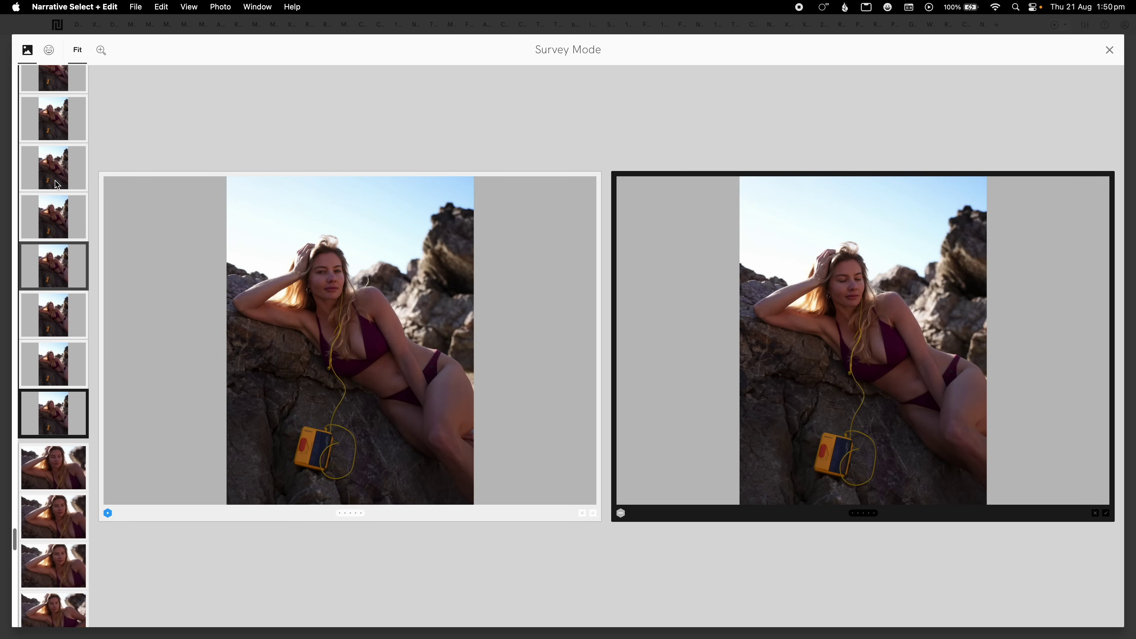
pyautogui.keyDown('super'); pyautogui.click(59, 200); pyautogui.keyUp('super')
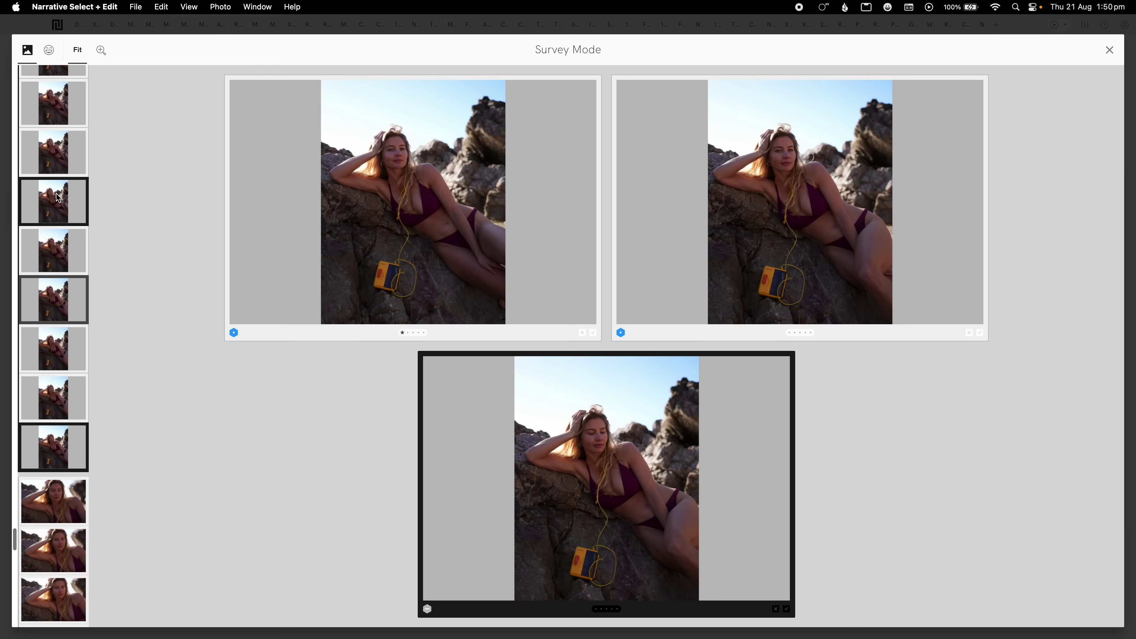
pyautogui.keyDown('super'); pyautogui.click(62, 107); pyautogui.keyUp('super')
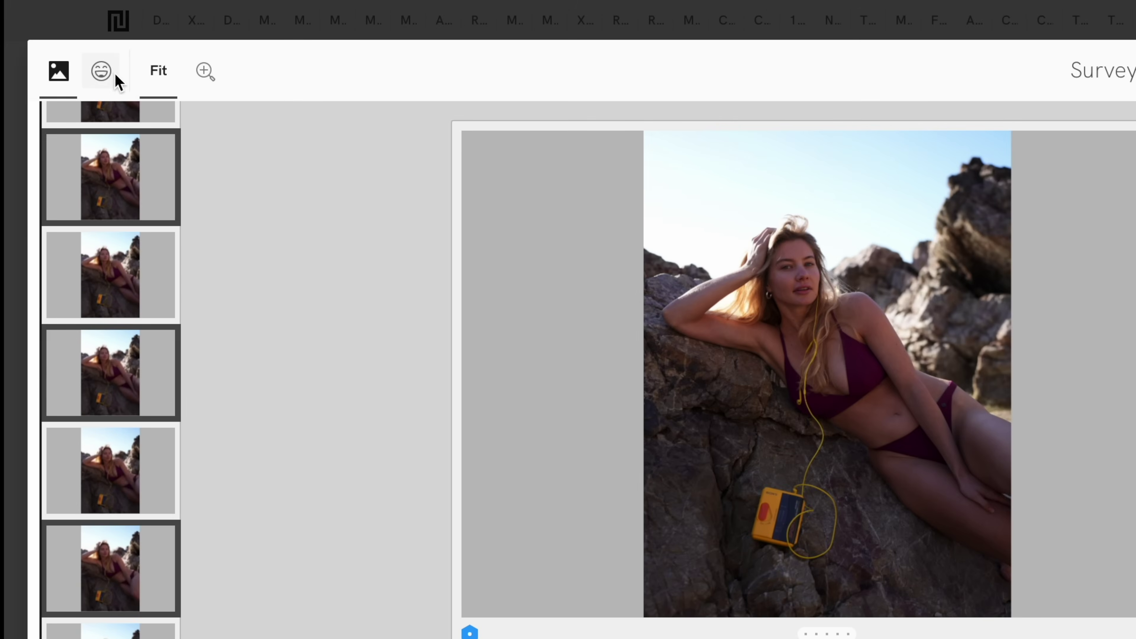
# Compare the four surveyed photos as face close-ups, check the third one's eye and focus assessments, and leave Survey Mode.
pyautogui.click(103, 82)
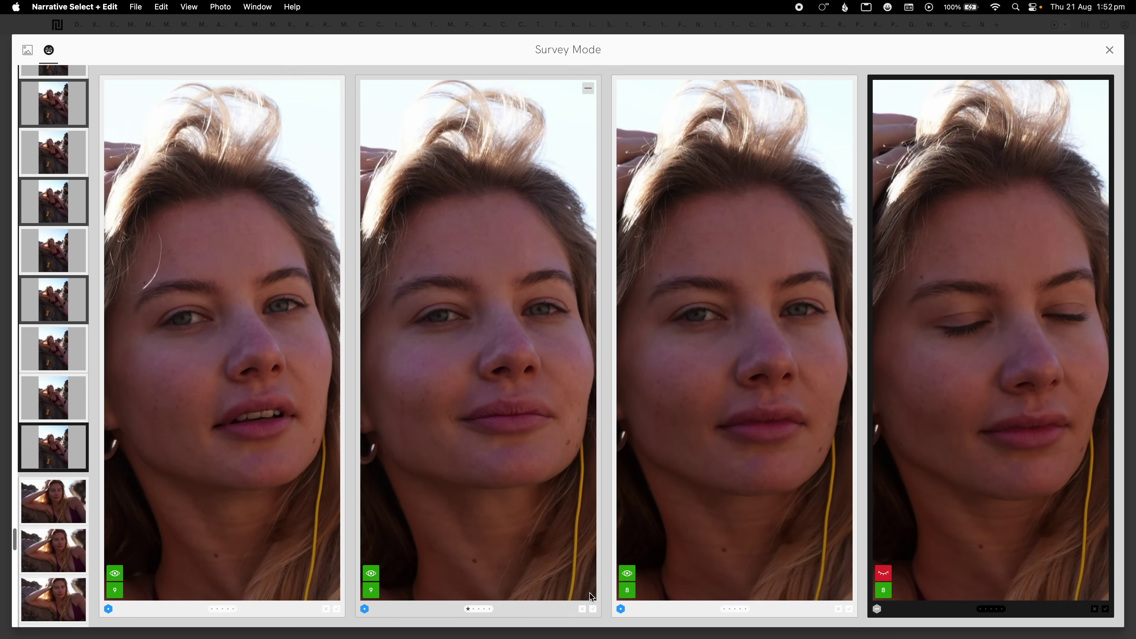
pyautogui.moveTo(636, 578)
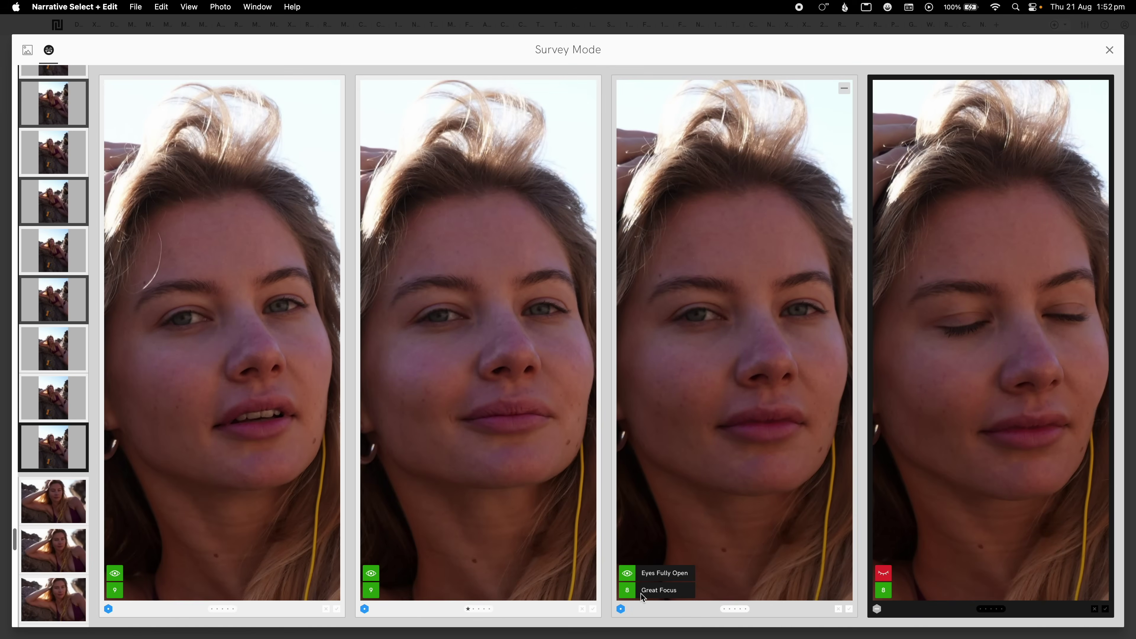
pyautogui.click(1109, 51)
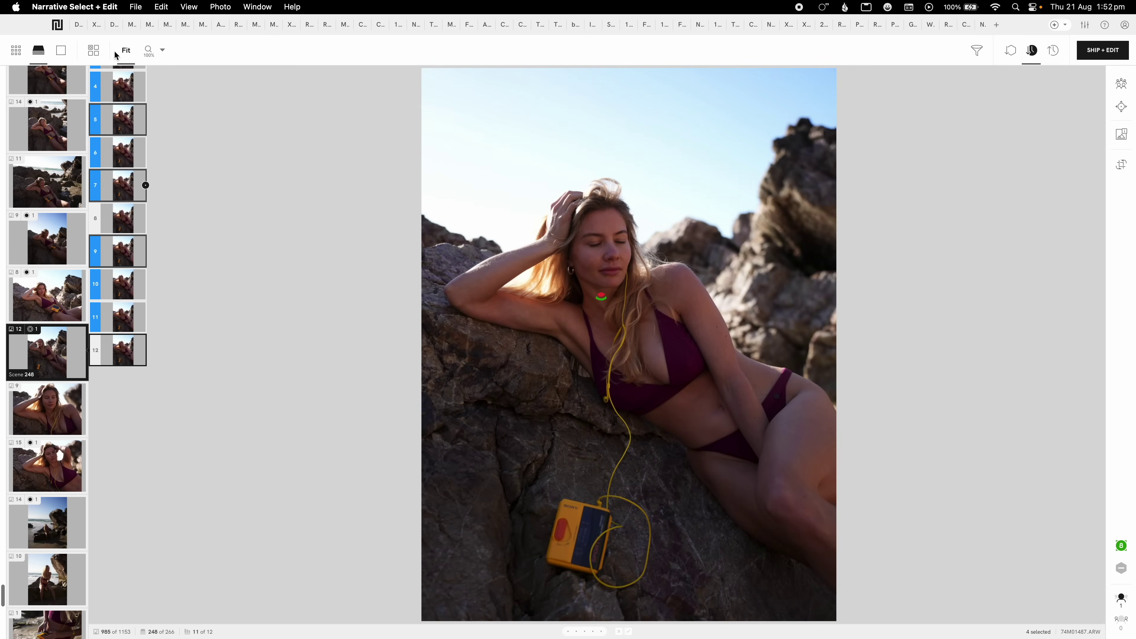
# Switch to Loupe View, open 74M01486.ARW and check the woman's face at 100% zoom before returning to the fitted view.
pyautogui.click(62, 50)
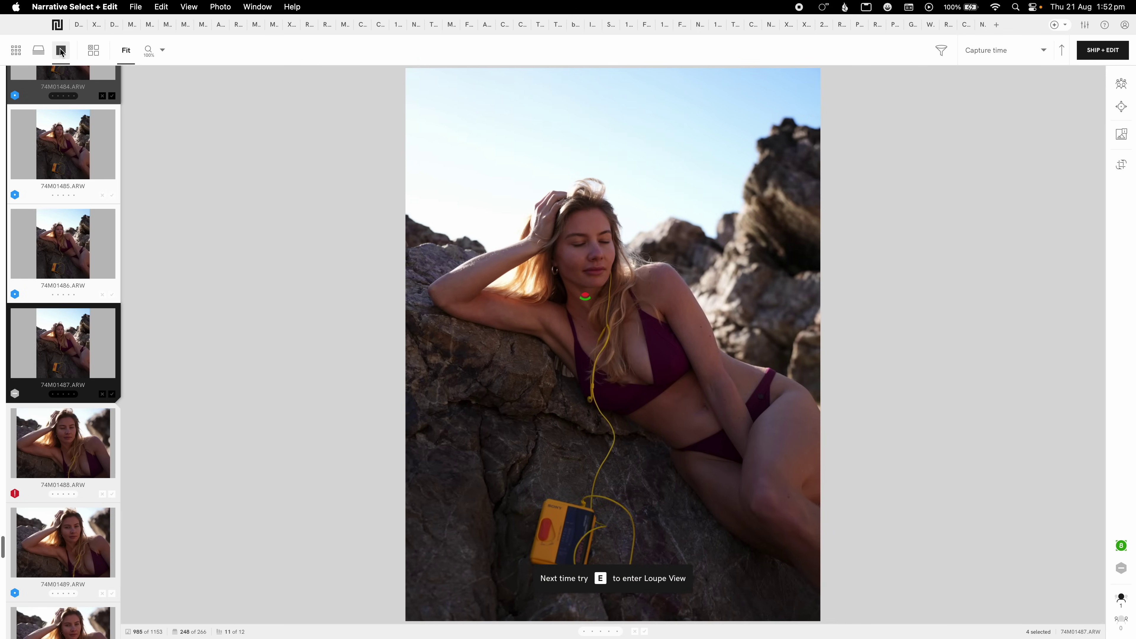
pyautogui.click(95, 242)
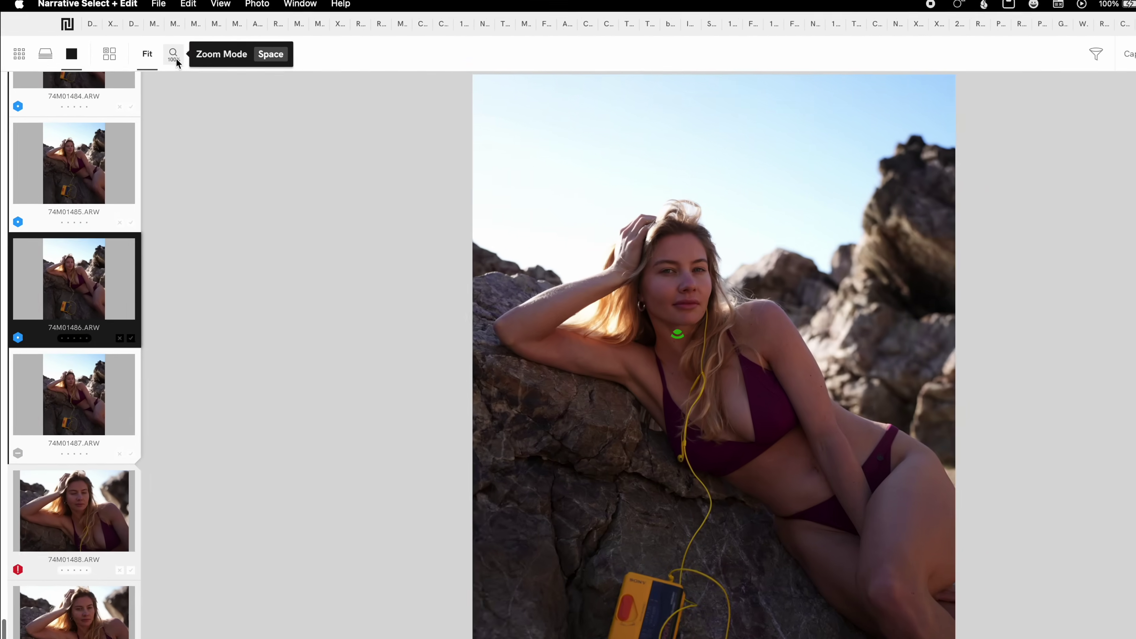
pyautogui.click(175, 58)
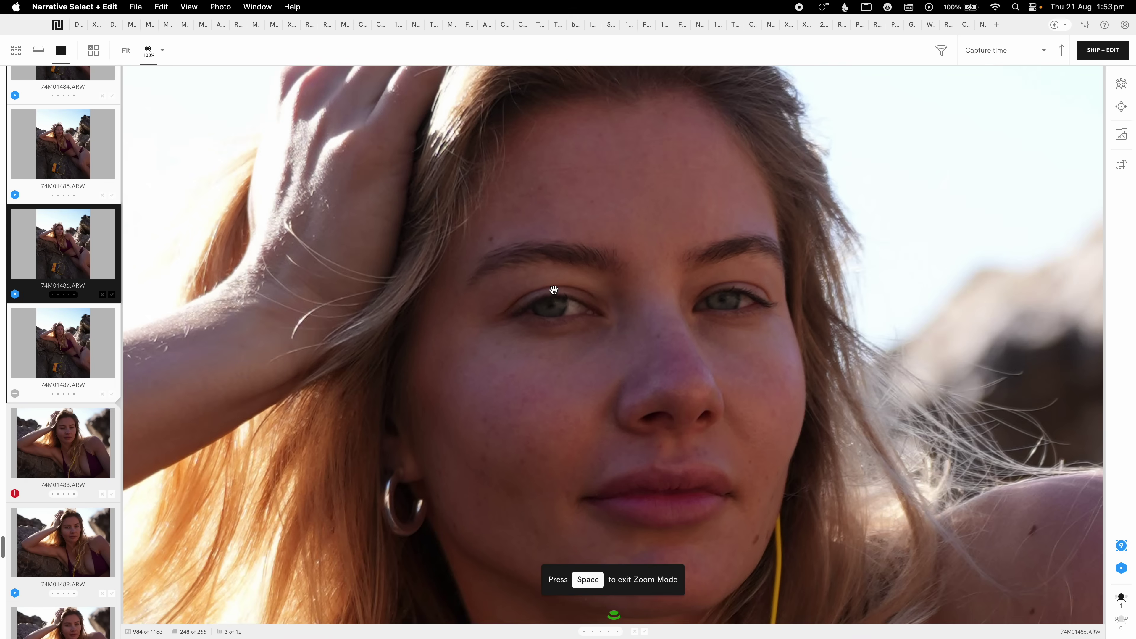
pyautogui.press('space')
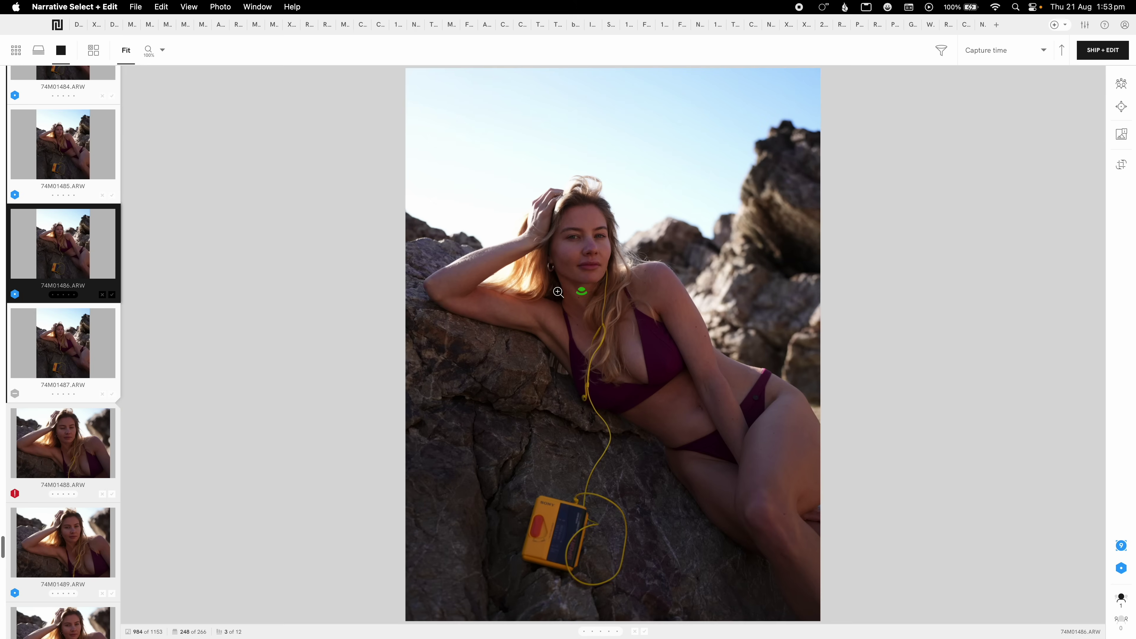
# Inspect the yellow cassette player at 100% zoom, return to the fitted view and look over the available zoom levels.
pyautogui.click(561, 525)
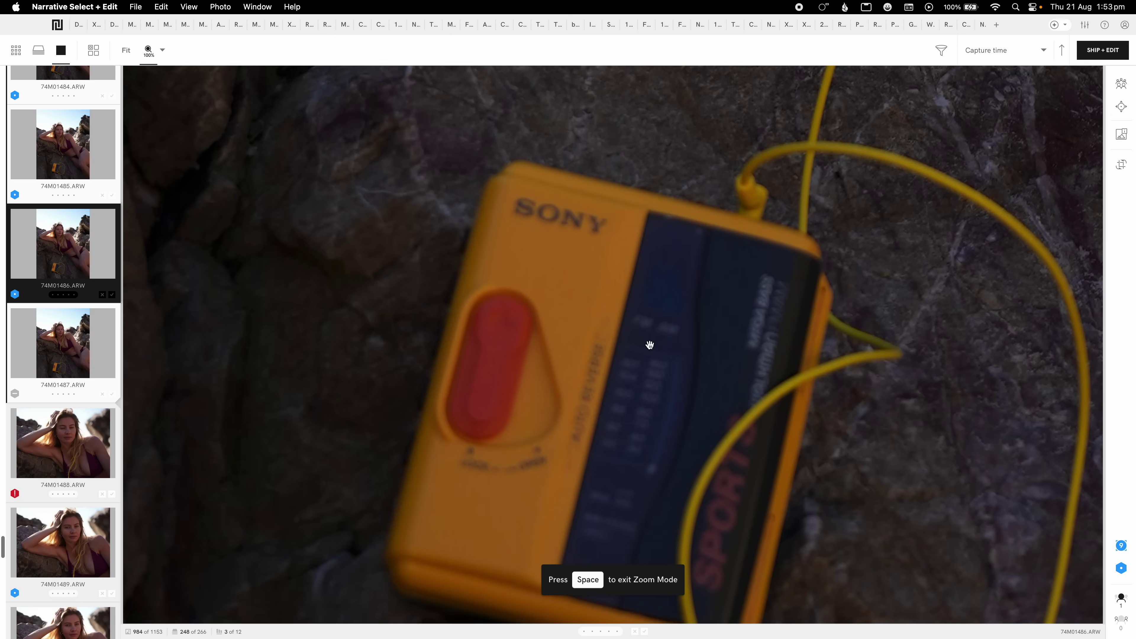
pyautogui.press('space')
pyautogui.click(160, 50)
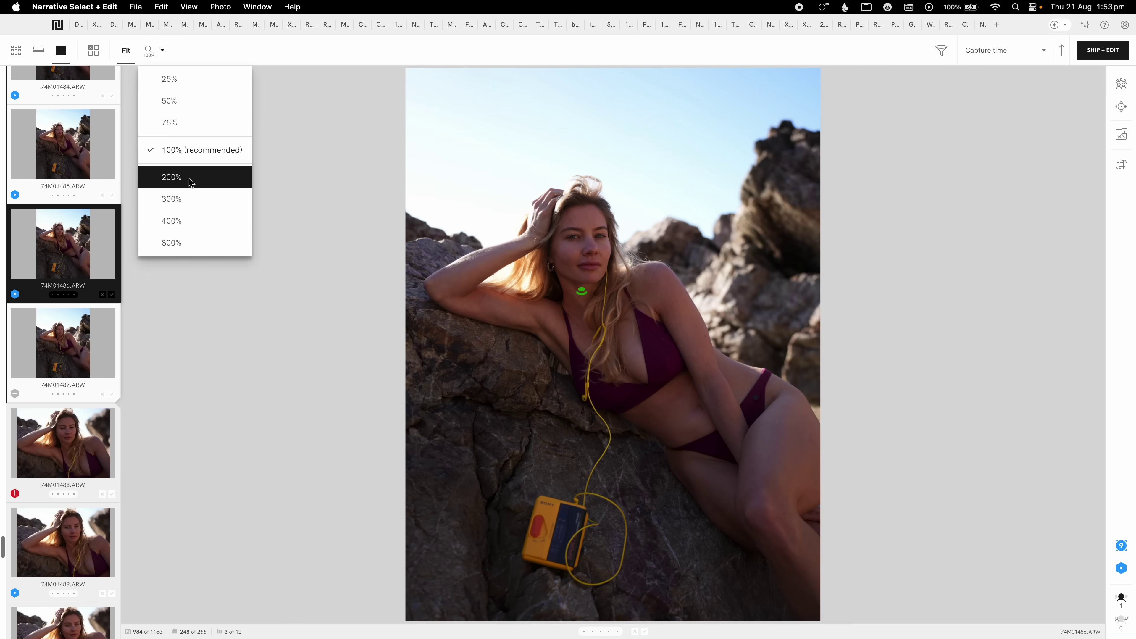
pyautogui.click(266, 113)
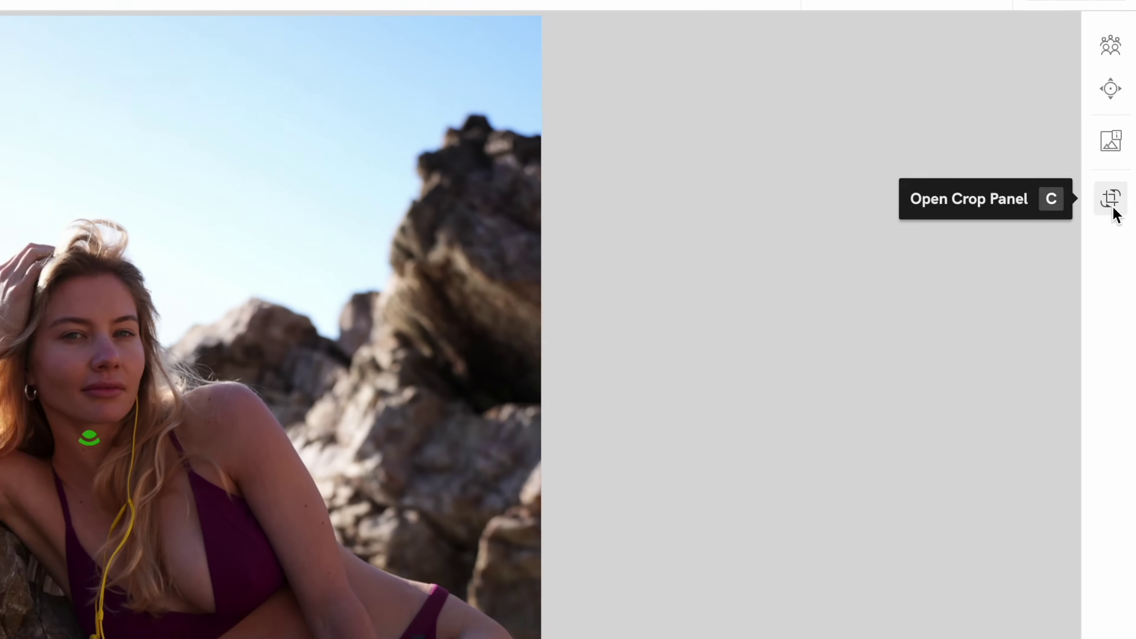
# Crop 74M01486.ARW at its original aspect to a tighter frame around the woman's upper body and the cassette player.
pyautogui.click(1110, 204)
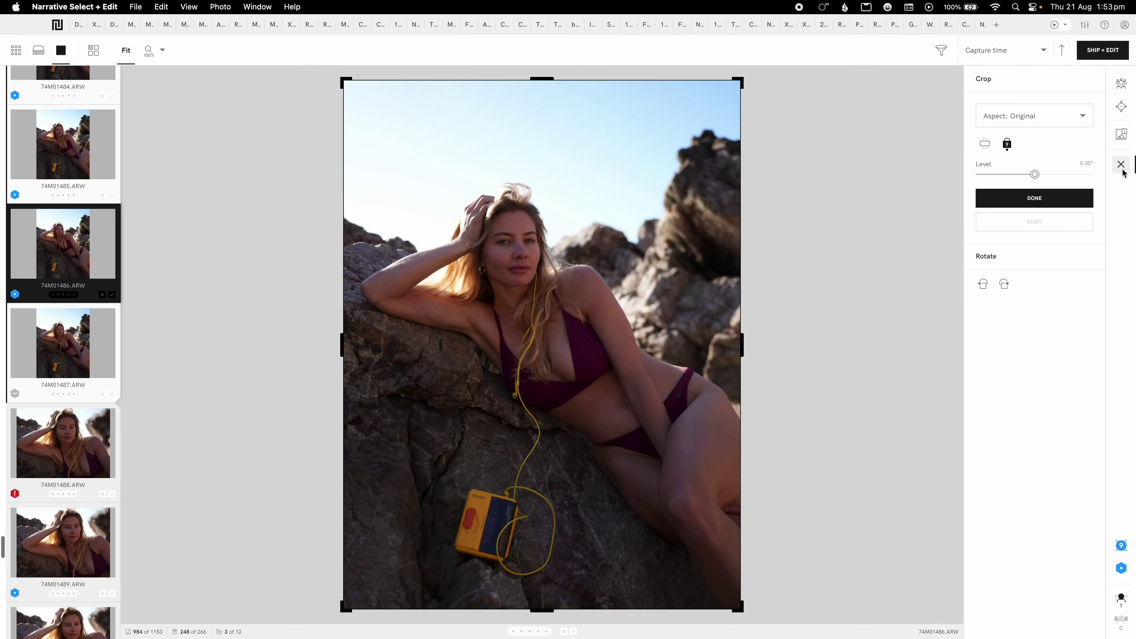
pyautogui.moveTo(744, 83); pyautogui.dragTo(668, 148)
pyautogui.moveTo(613, 254); pyautogui.dragTo(614, 273)
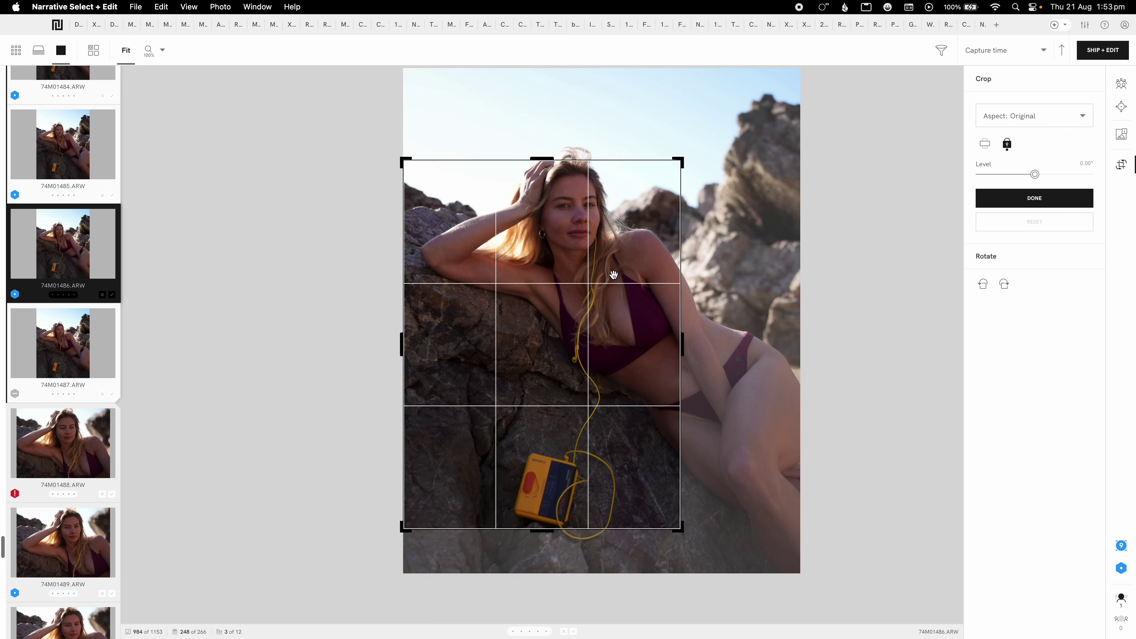
pyautogui.click(1009, 204)
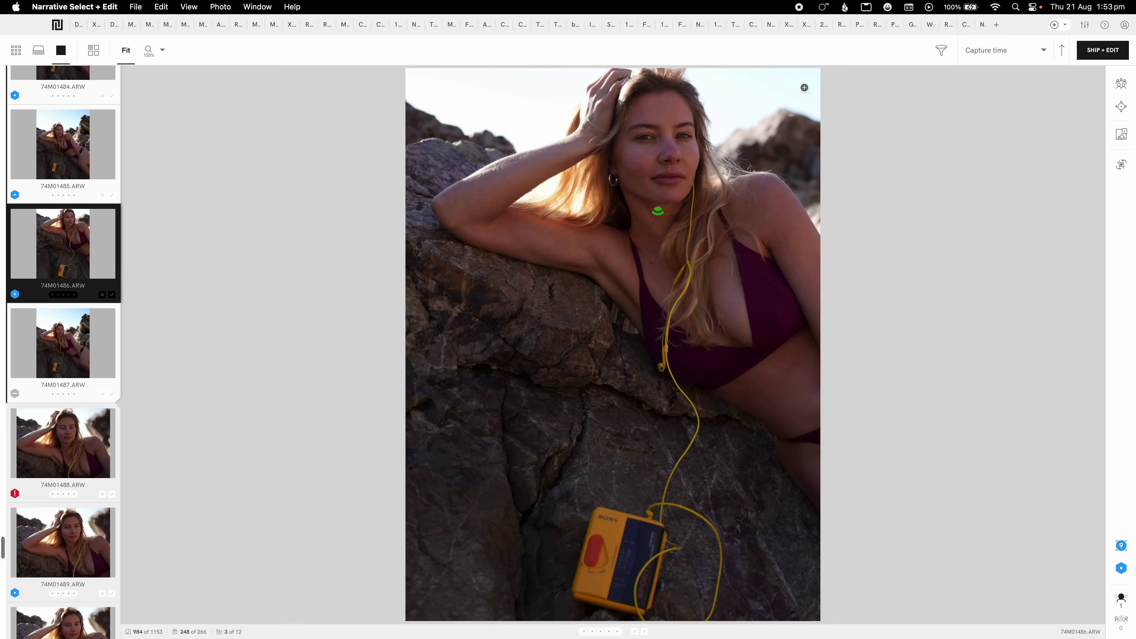
# View 74M01485.ARW, return to 74M01486.ARW and reset its crop to the full frame, looking over the aspect ratio options.
pyautogui.click(62, 144)
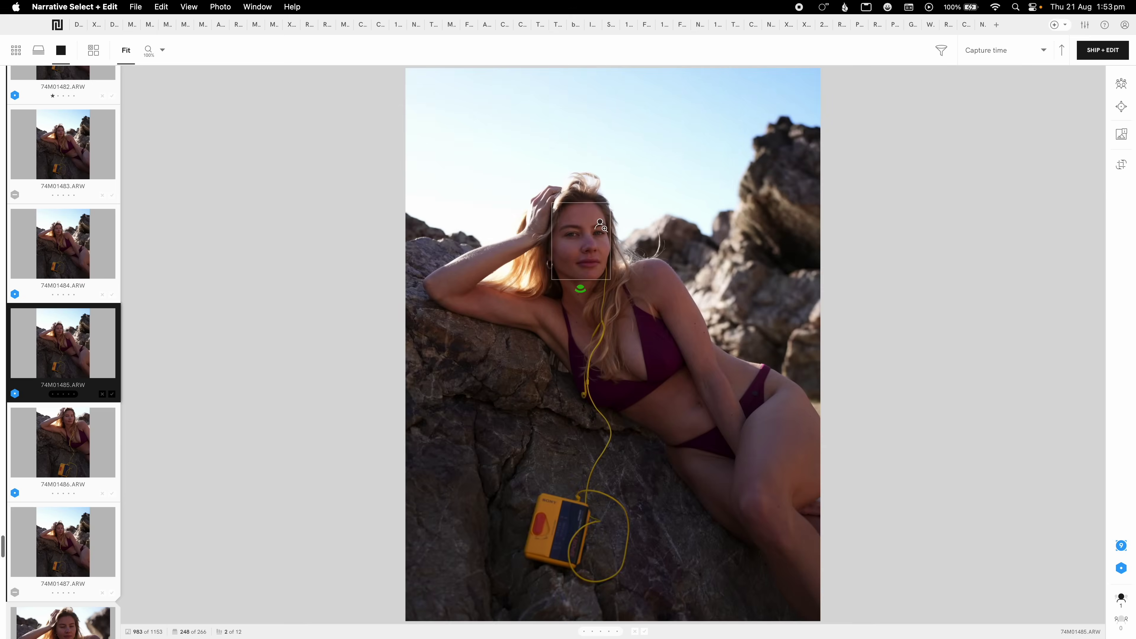
pyautogui.press('Right')
pyautogui.press('c')
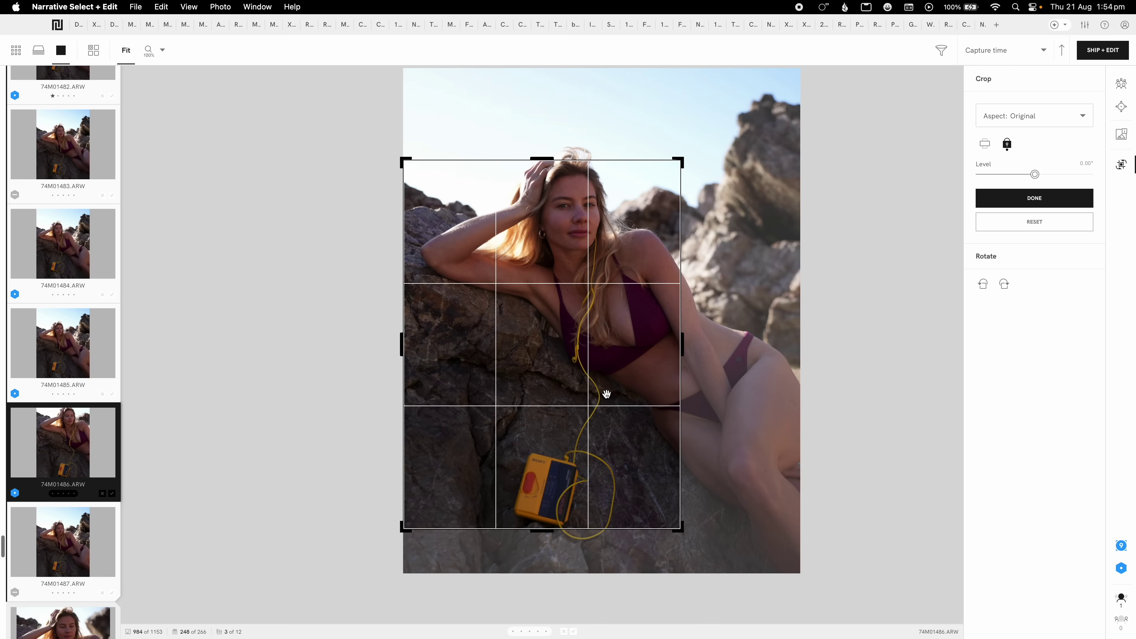
pyautogui.click(1054, 114)
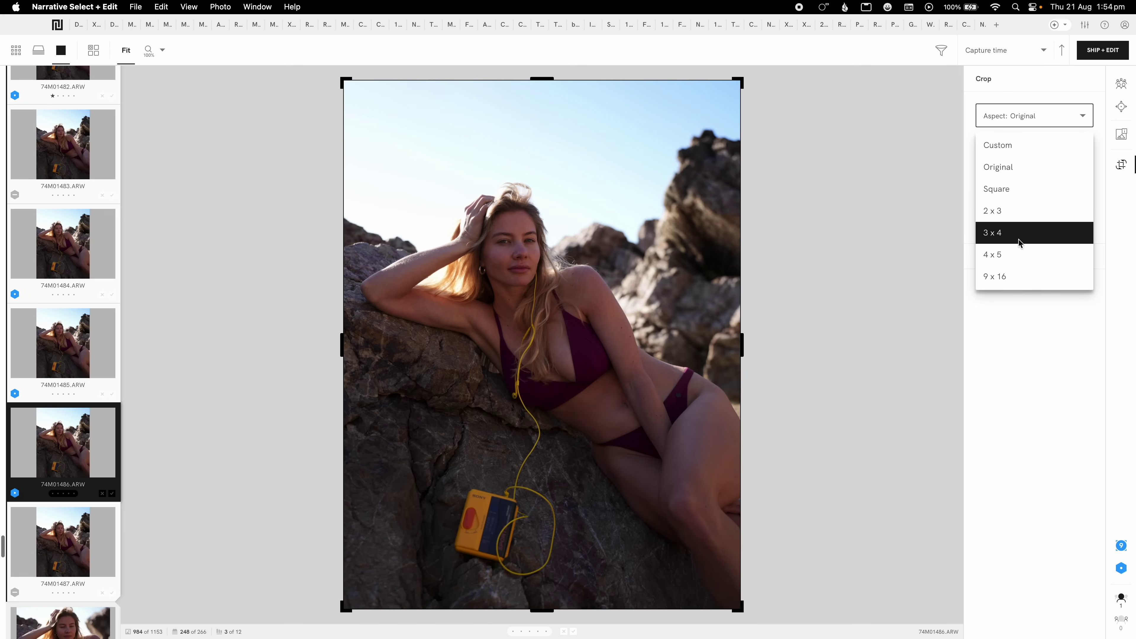
pyautogui.click(1036, 124)
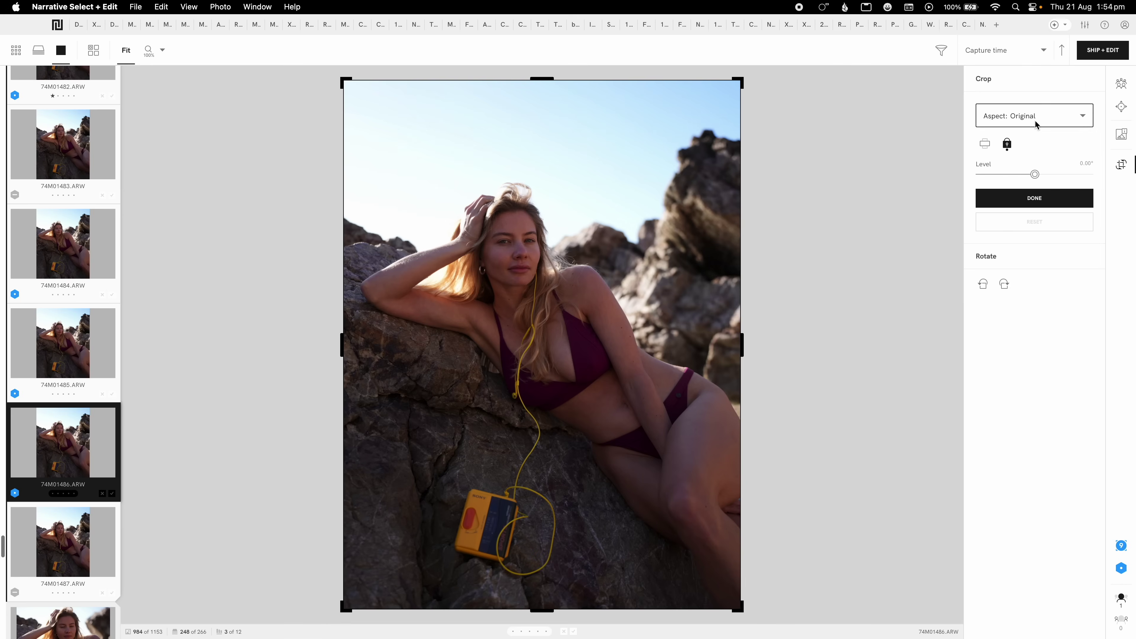
# Try the crop's aspect lock and rotate 74M01486.ARW counterclockwise in quarter turns until it is upright again.
pyautogui.click(1007, 145)
pyautogui.click(983, 285)
pyautogui.click(982, 284)
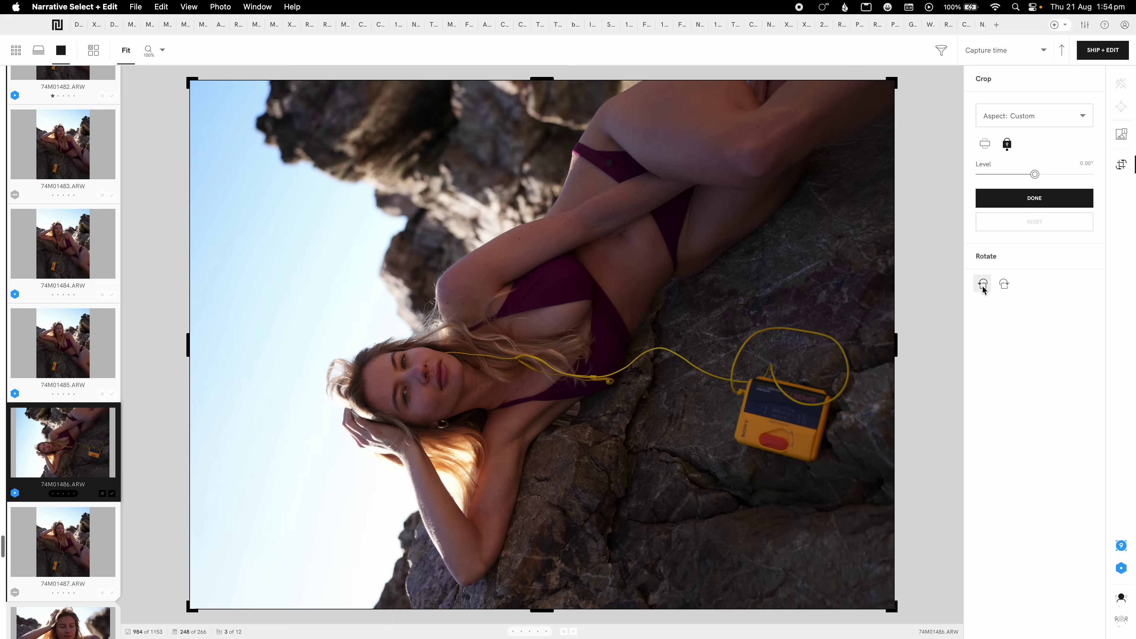
pyautogui.click(983, 285)
pyautogui.click(983, 285)
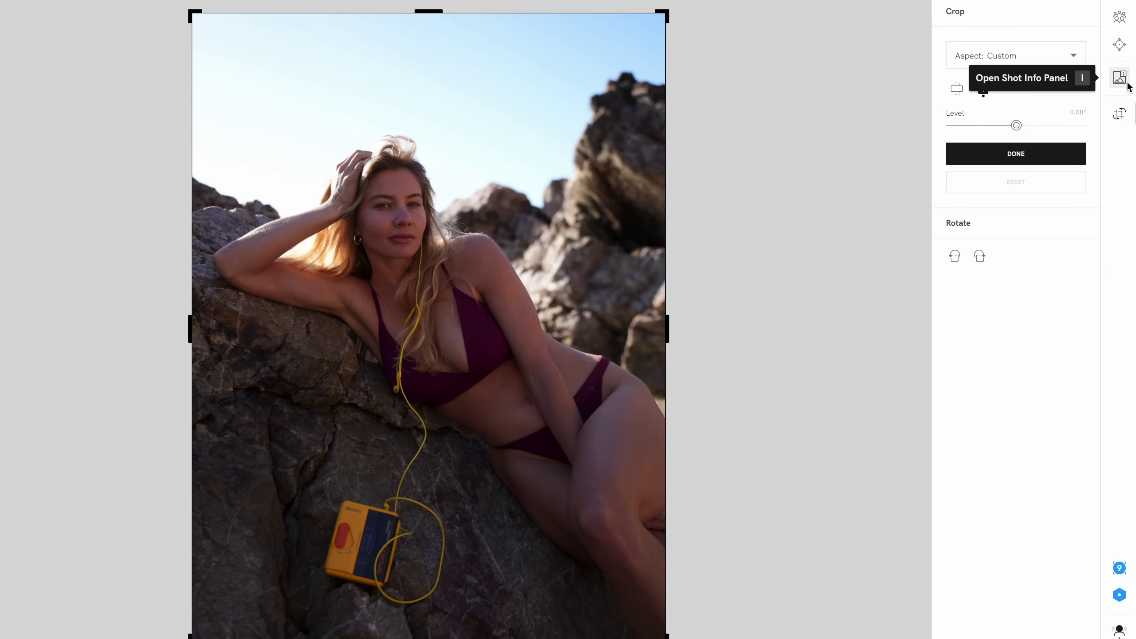
# Show the shot info and assessments of 74M01486.ARW, expand the full camera metadata and collapse it again.
pyautogui.click(1119, 78)
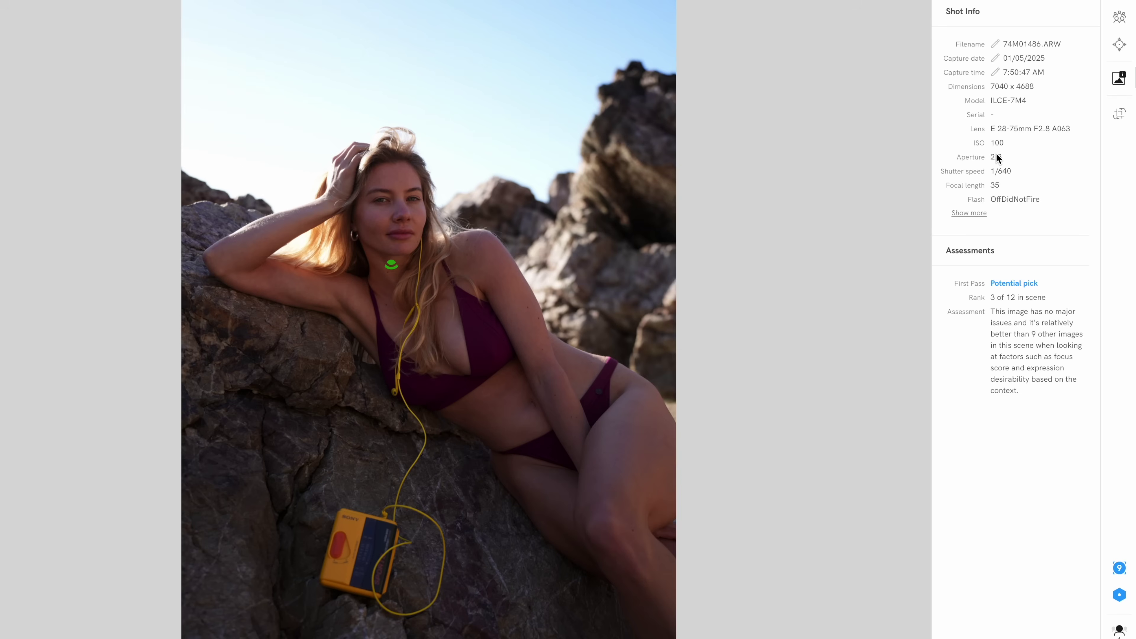
pyautogui.click(977, 213)
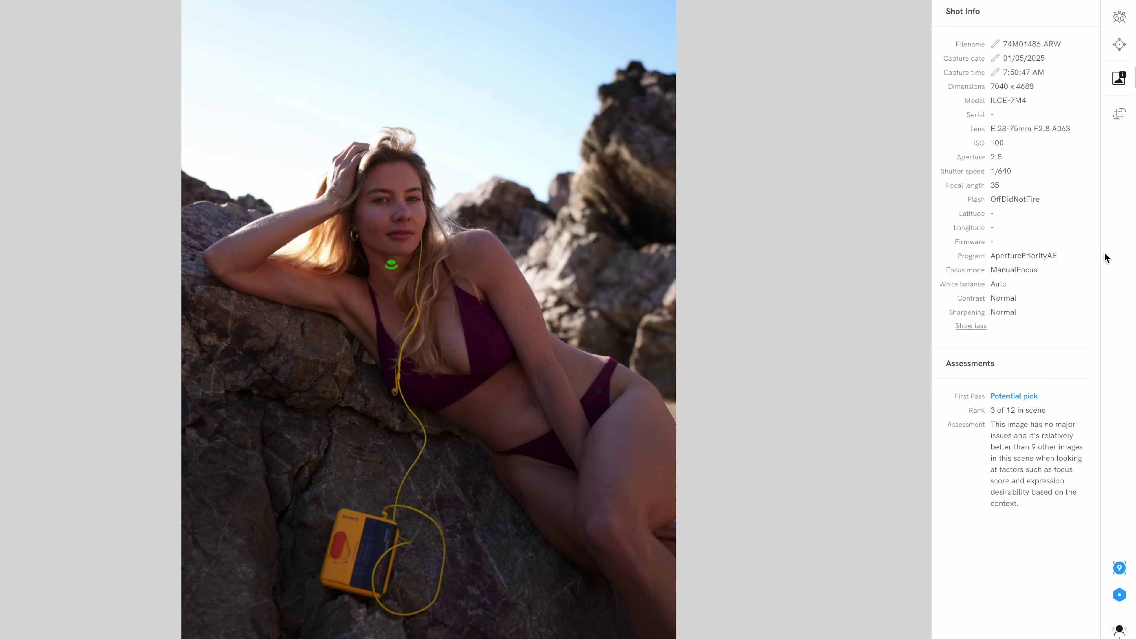
pyautogui.click(971, 326)
# Show a magnified close-up of a chosen area beside 74M01486.ARW and move its focus area onto the woman's face.
pyautogui.click(1120, 45)
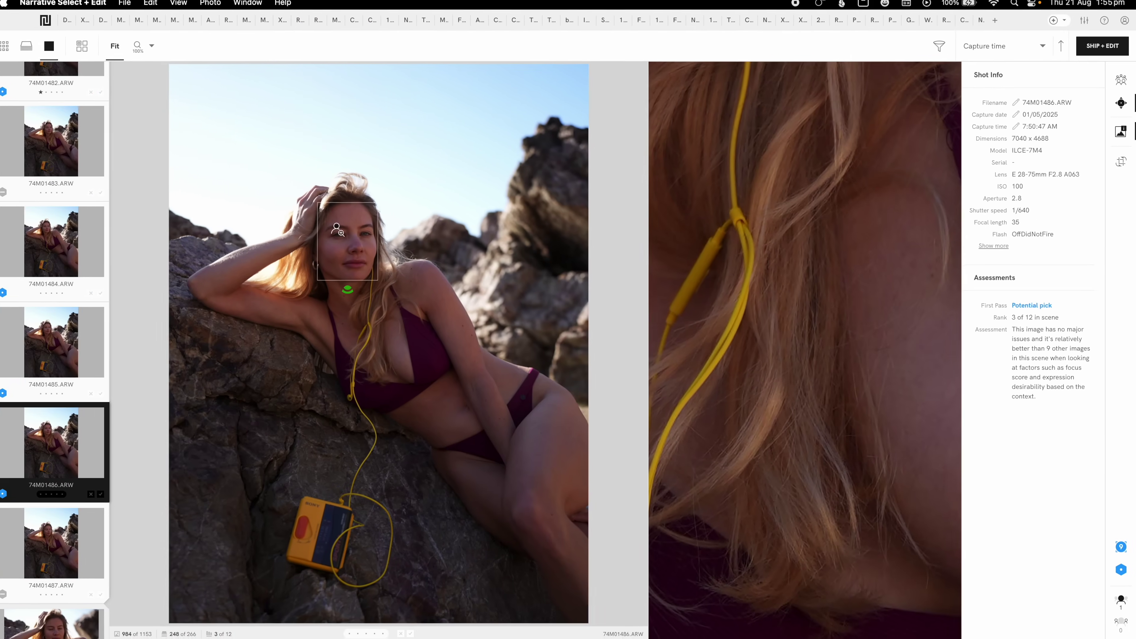
pyautogui.click(336, 229)
pyautogui.press('space')
pyautogui.moveTo(737, 305)
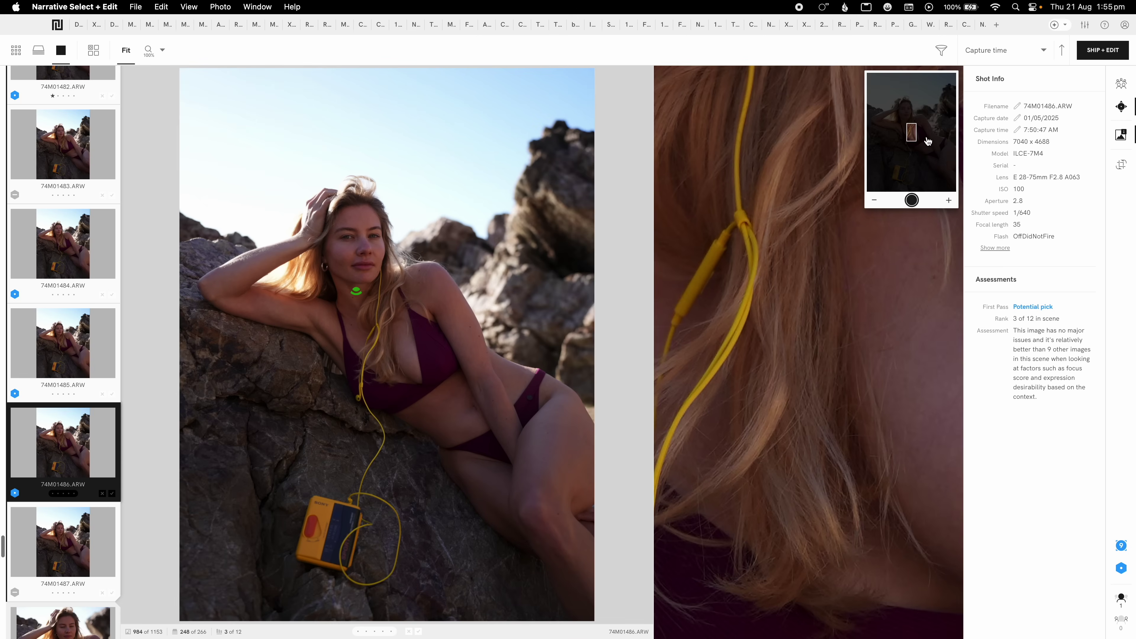
pyautogui.click(900, 174)
pyautogui.moveTo(900, 175); pyautogui.dragTo(905, 114)
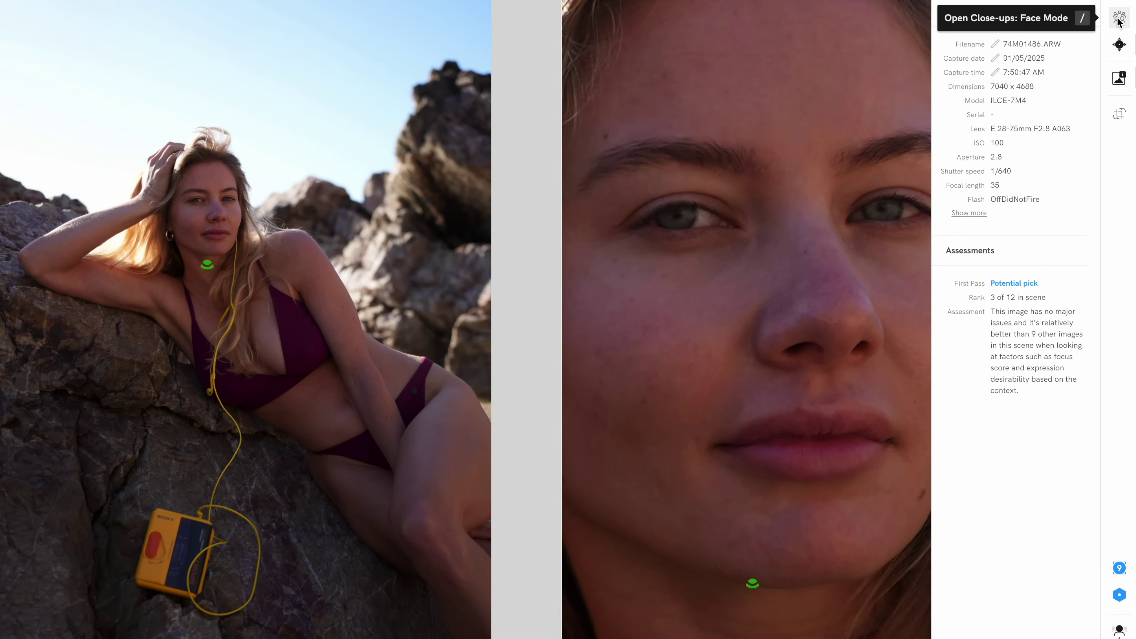
# Switch the close-ups to Face Mode and step forward through the photos and scenes to 74M01501.ARW in scene 250.
pyautogui.click(1123, 21)
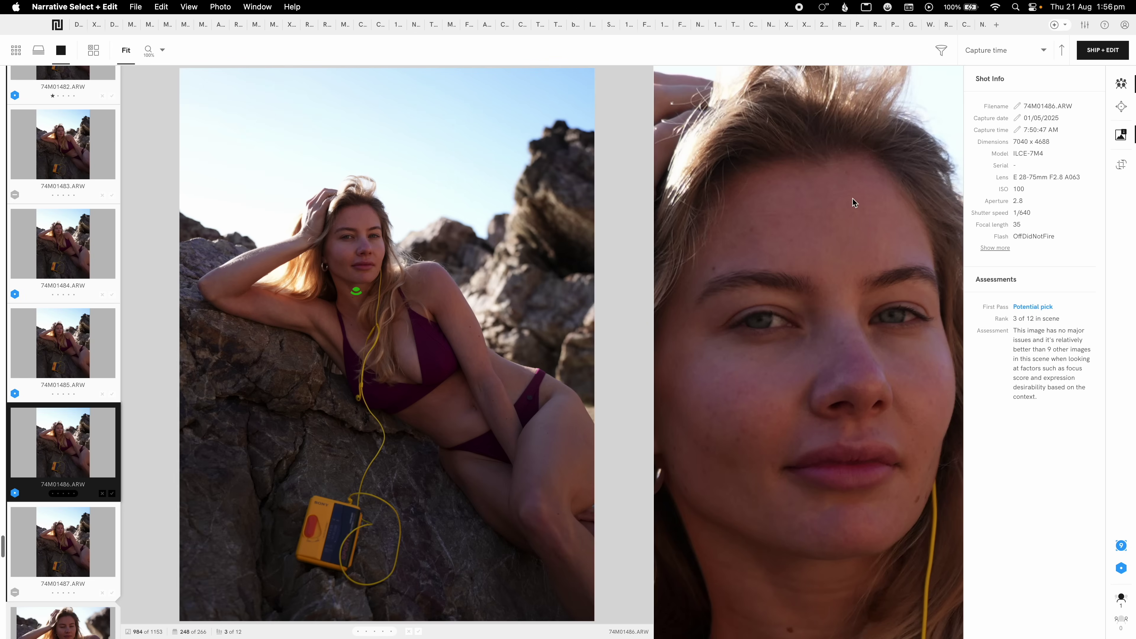
pyautogui.hotkey('shift', 'Down')
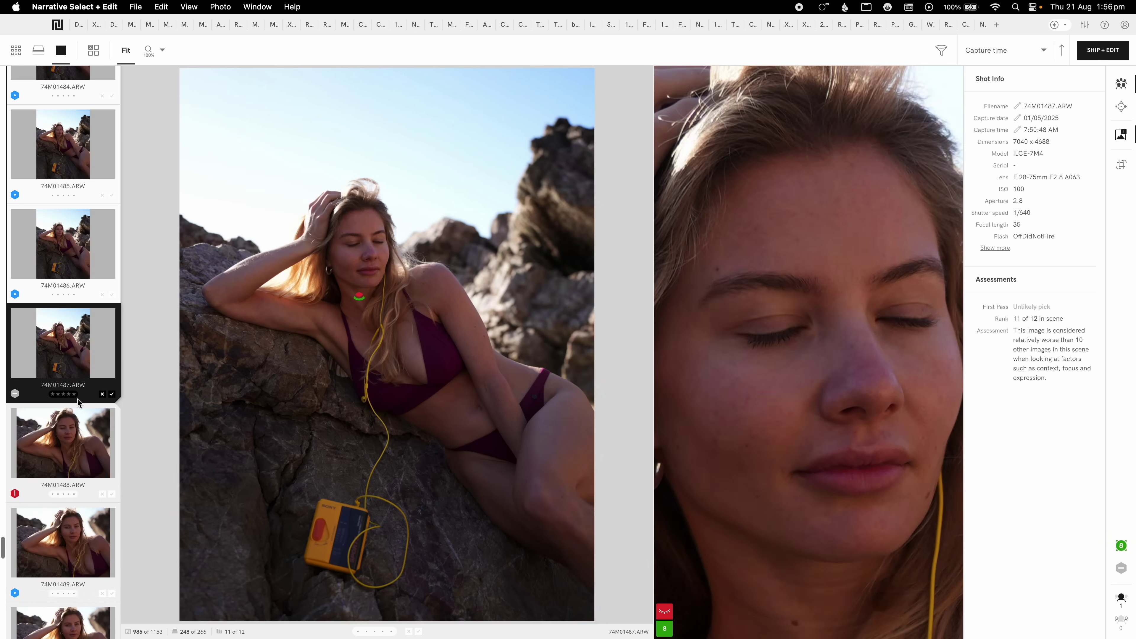
pyautogui.press('Down')
pyautogui.press('Down')
pyautogui.press('Down')
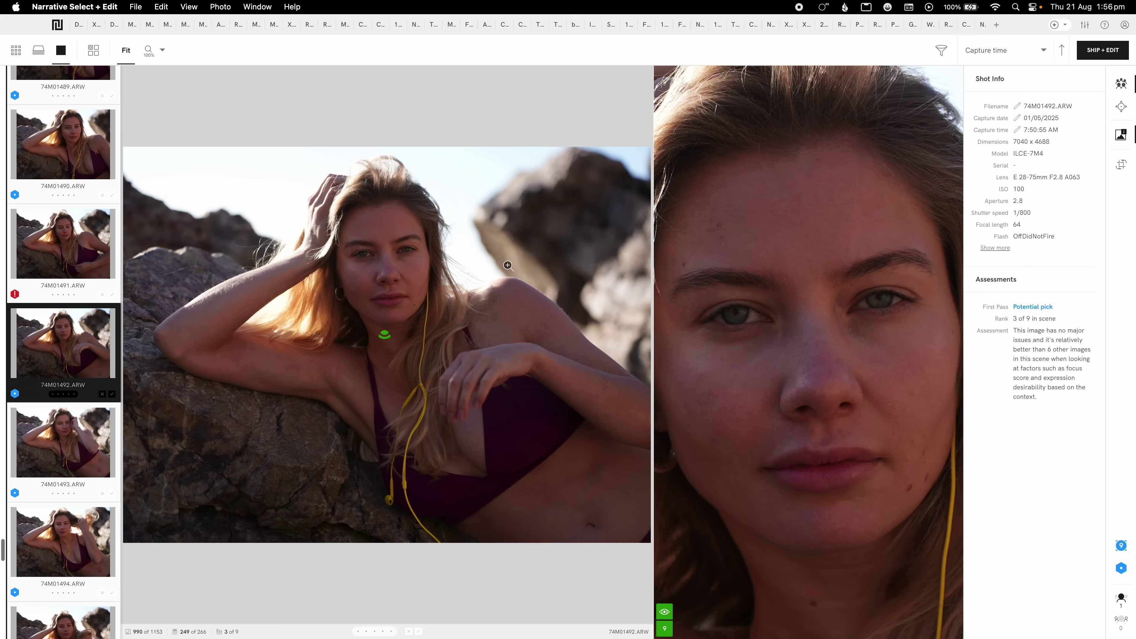
pyautogui.hotkey('shift', 'Down')
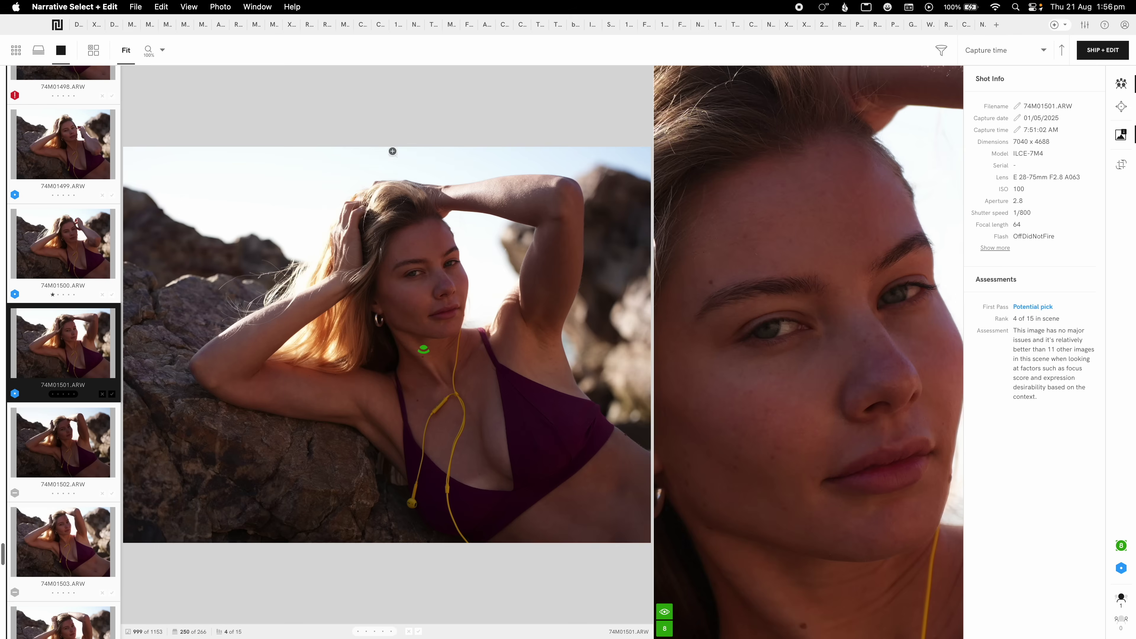
# Open 74M01463.ARW, go back through earlier scenes to 74M01417.ARW in scene 241, and check its face's eye and focus assessments.
pyautogui.scroll(1, 57, 339)
pyautogui.scroll(15, 57, 338)
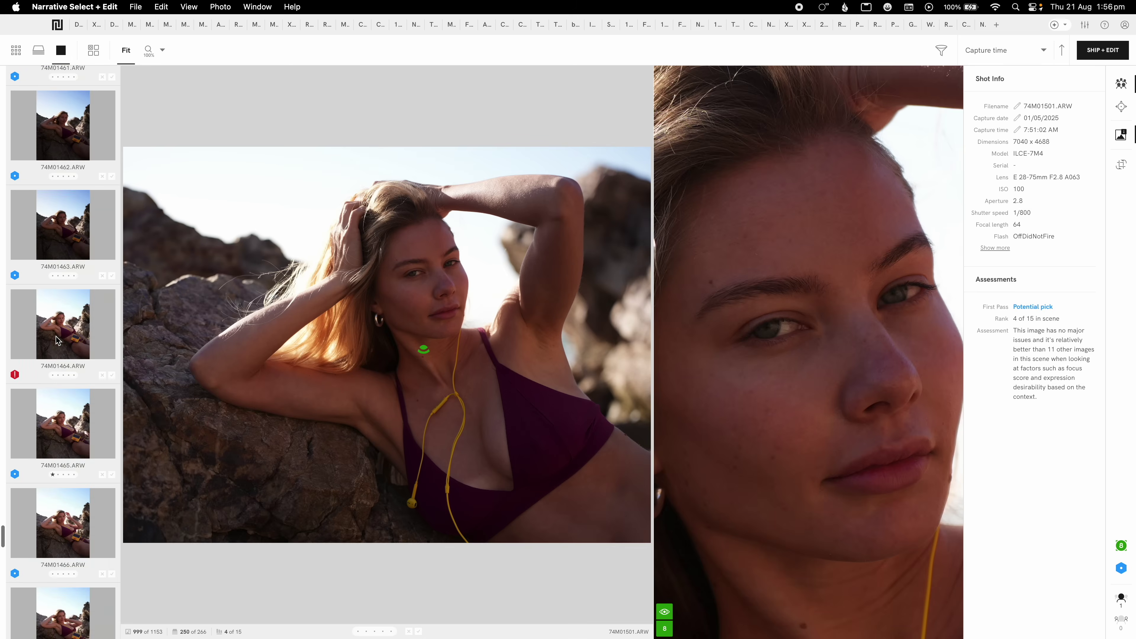
pyautogui.click(65, 229)
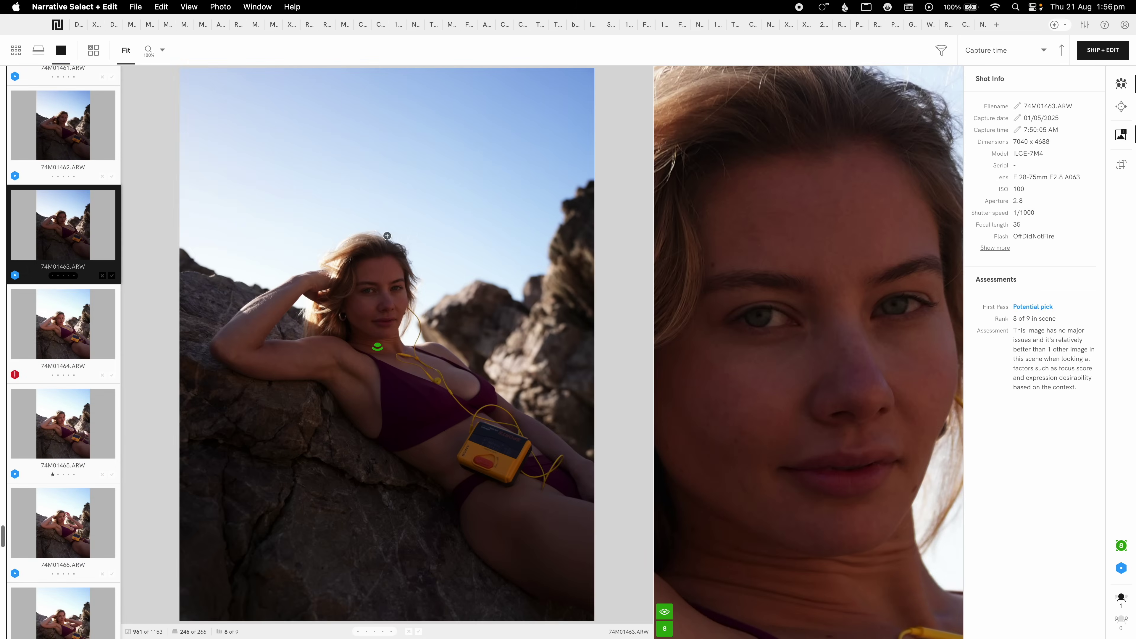
pyautogui.hotkey('shift', 'Up')
pyautogui.hotkey('shift', 'Up')
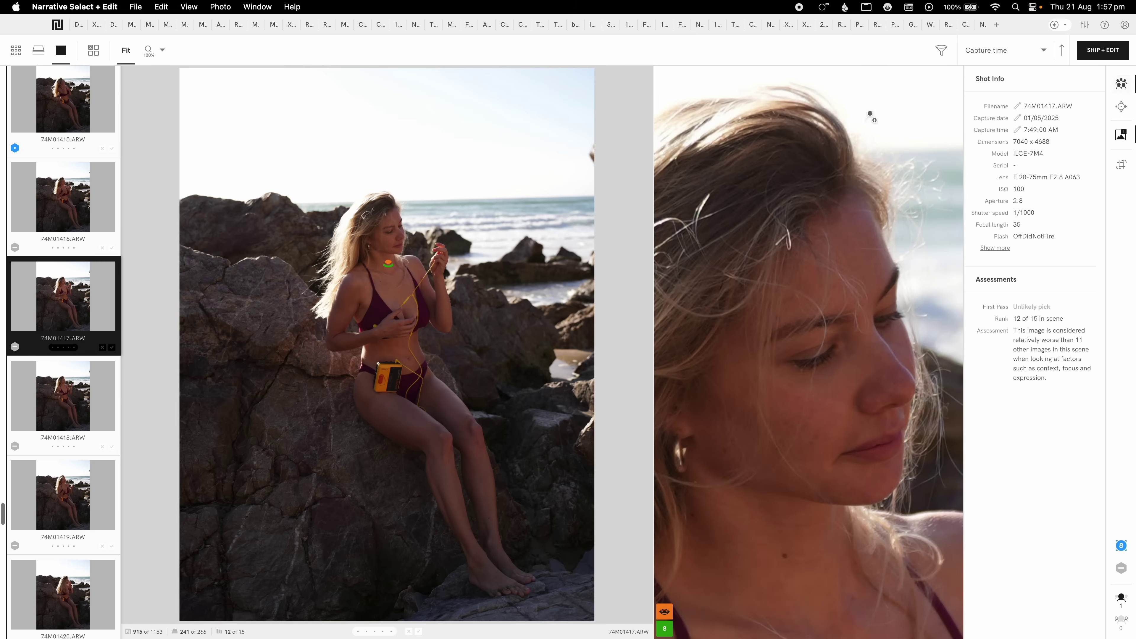
pyautogui.moveTo(817, 379)
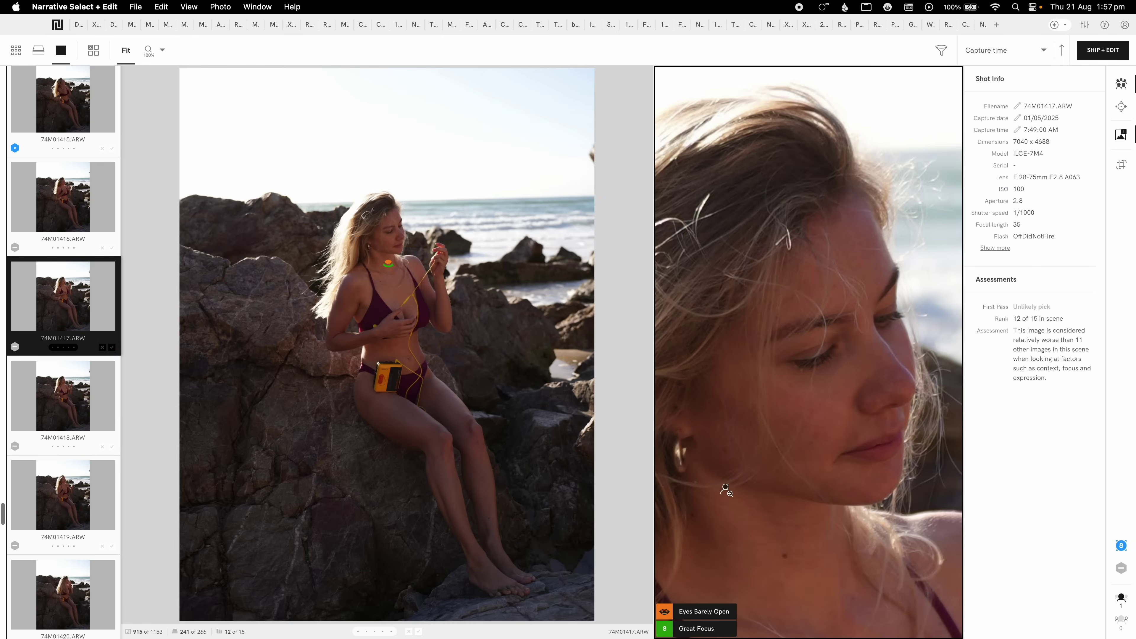
# Filter the shoot by focus score to Image Focus 6 or above.
pyautogui.click(941, 50)
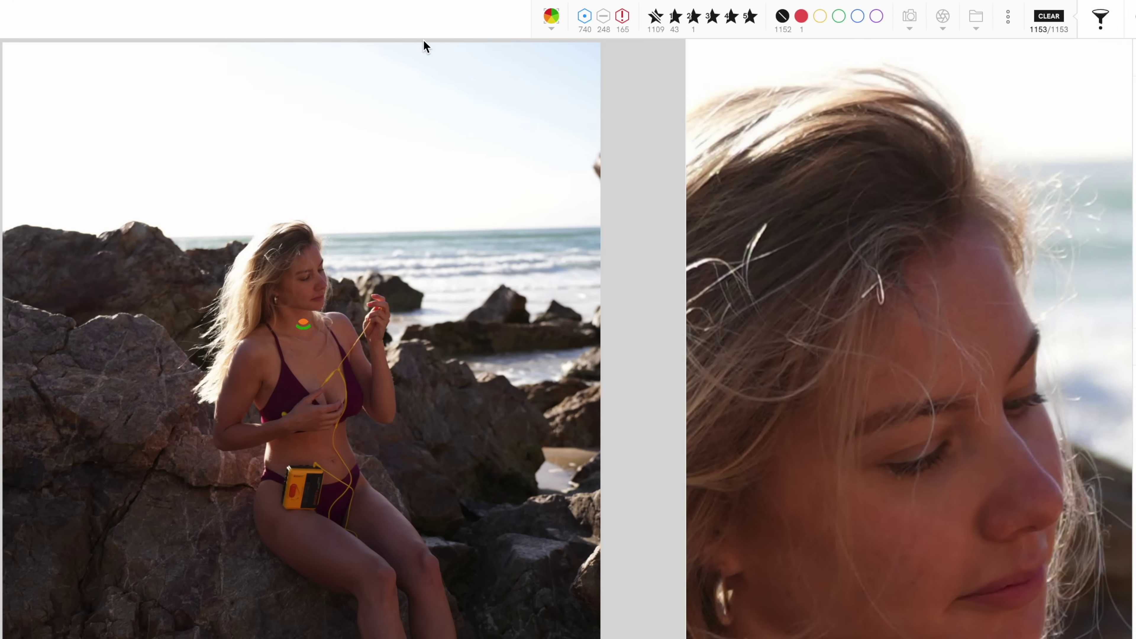
pyautogui.click(548, 27)
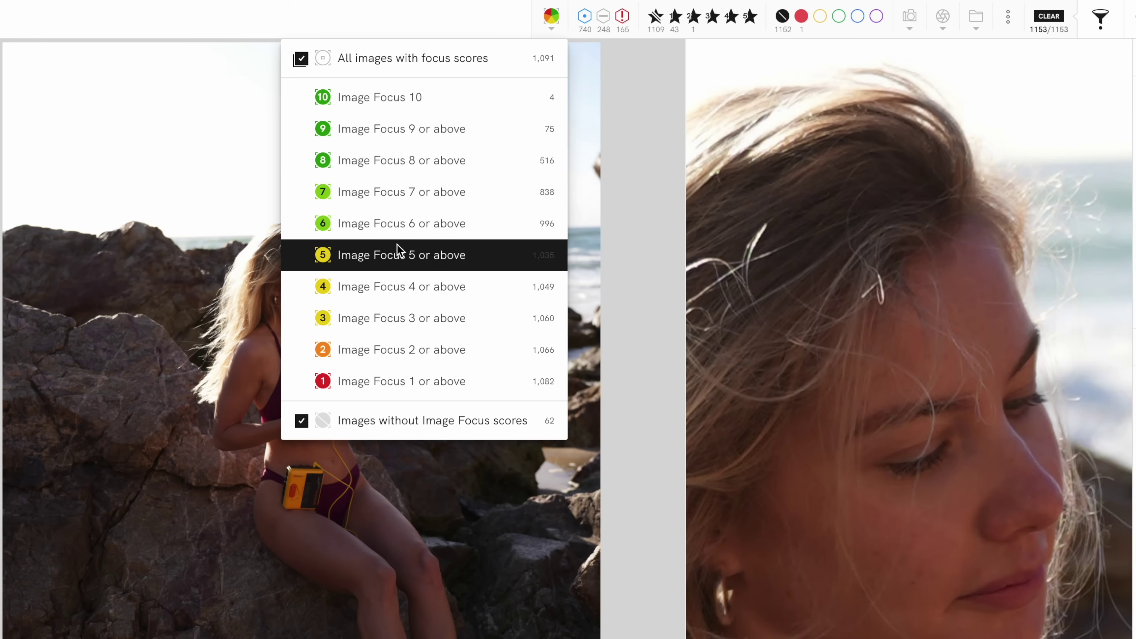
pyautogui.click(358, 228)
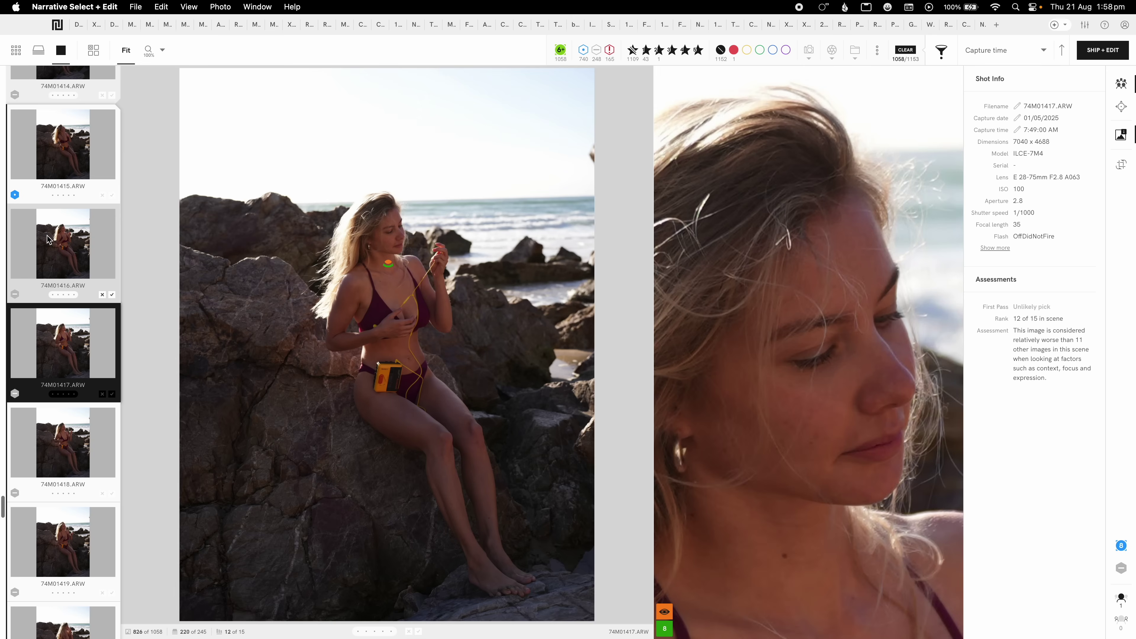
# Step forward through the rest of scene 220 to 74M01426.ARW, checking the eye and focus assessments of each face.
pyautogui.press('Right')
pyautogui.press('Right')
pyautogui.press('Right')
pyautogui.press('Right')
pyautogui.press('Right')
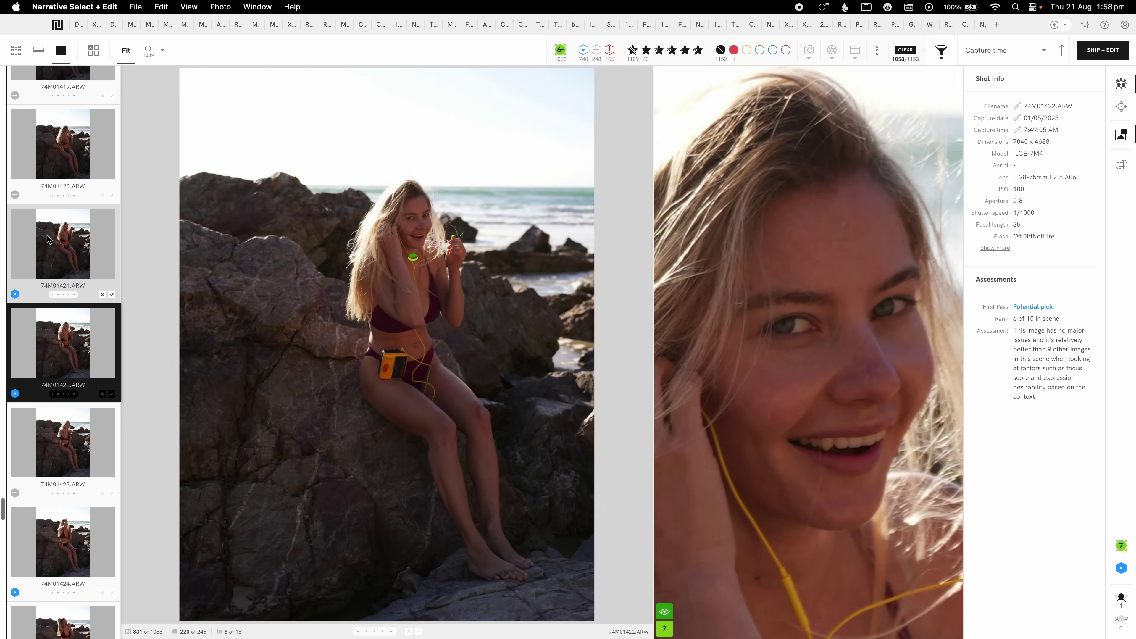
pyautogui.press('Right')
pyautogui.press('Right')
pyautogui.press('Right')
pyautogui.press('Right')
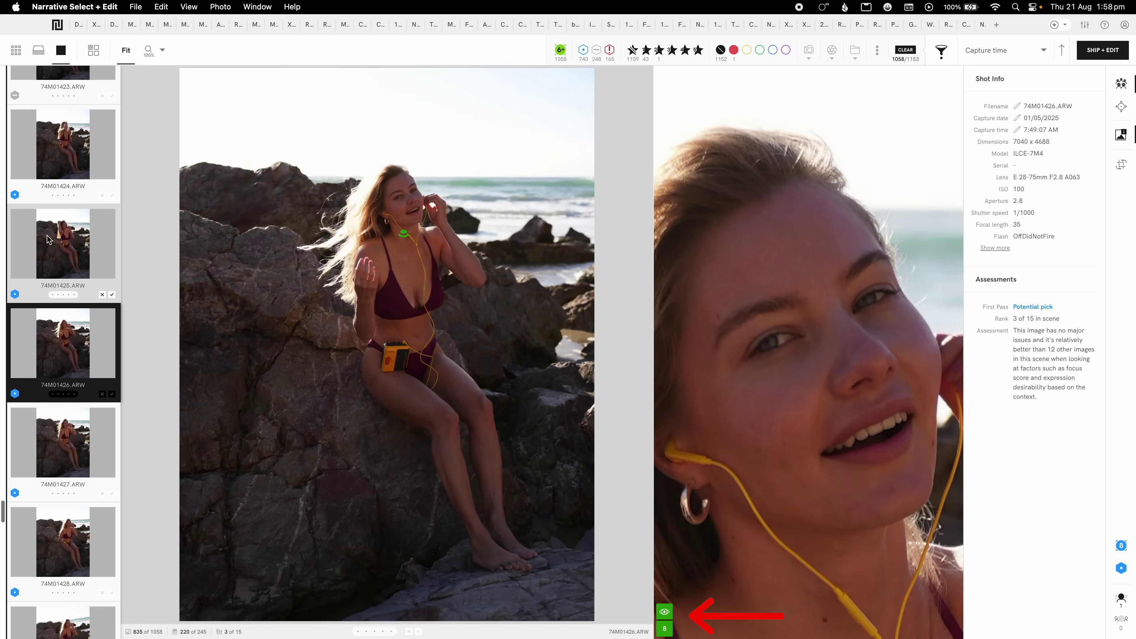
# Move on through the reclining poses to 74M01438.ARW in scene 223, comparing eye openness and focus scores in the close-ups.
pyautogui.press('Right')
pyautogui.press('Right')
pyautogui.press('Right')
pyautogui.press('Right')
pyautogui.press('Right')
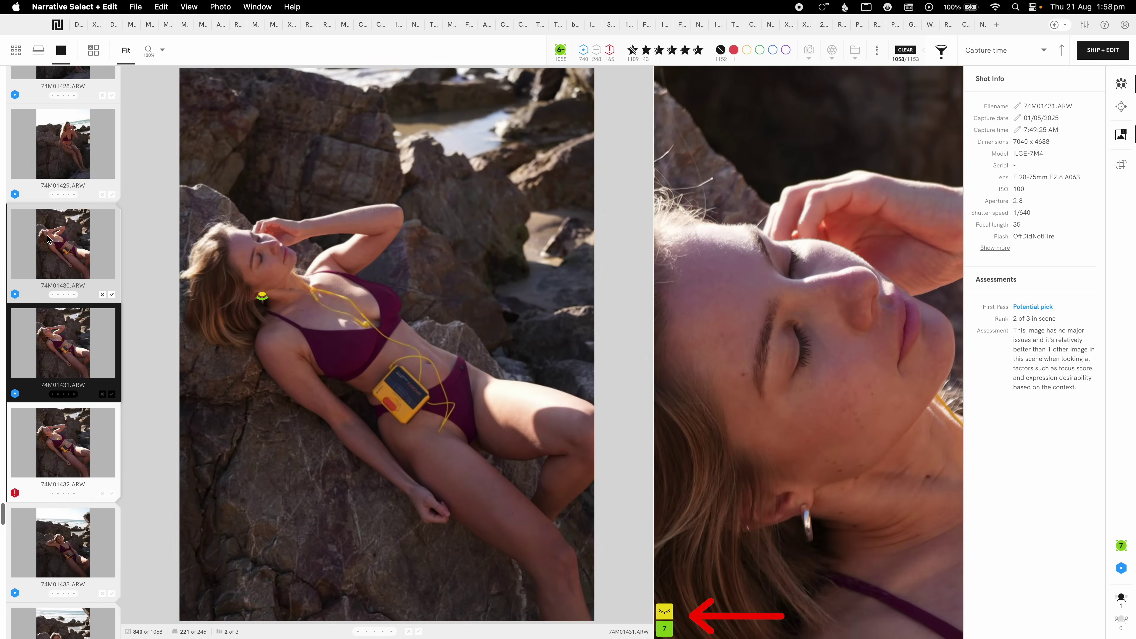
pyautogui.press('Right')
pyautogui.press('Right')
pyautogui.press('Right')
pyautogui.press('Right')
pyautogui.press('Right')
pyautogui.press('Right')
pyautogui.press('Right')
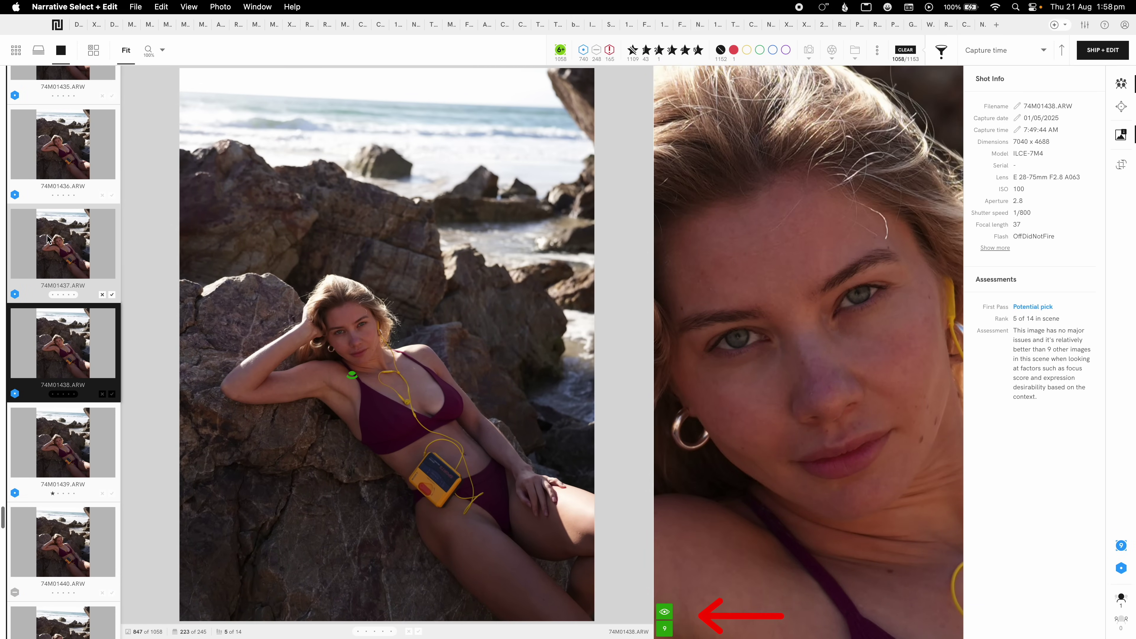
# Reset the focus filter to include all images with focus scores.
pyautogui.click(560, 50)
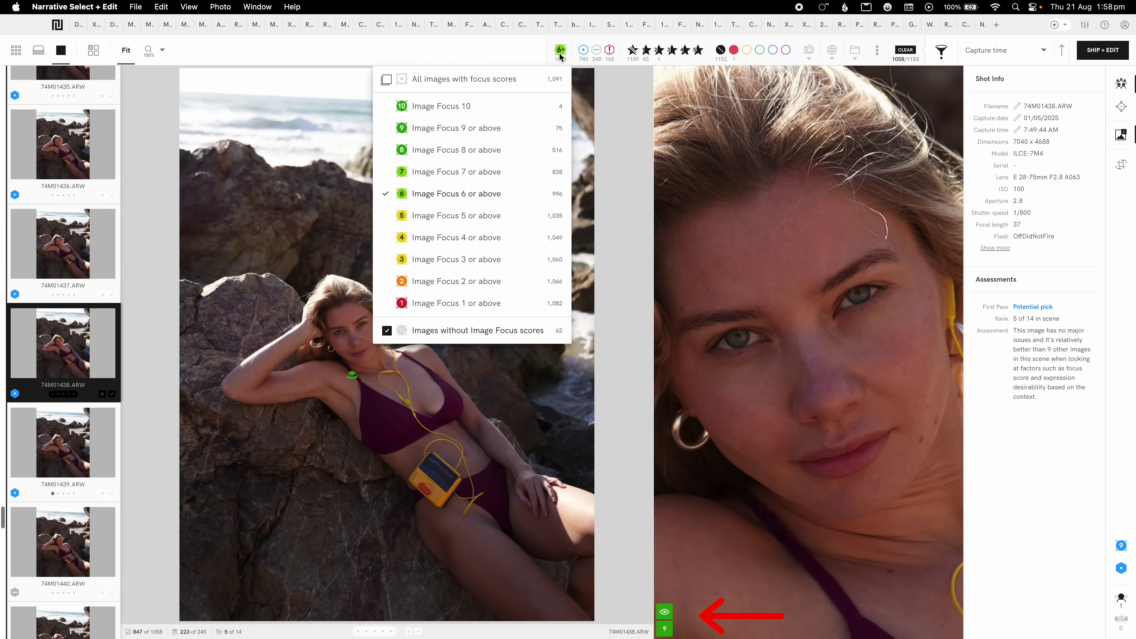
pyautogui.click(391, 84)
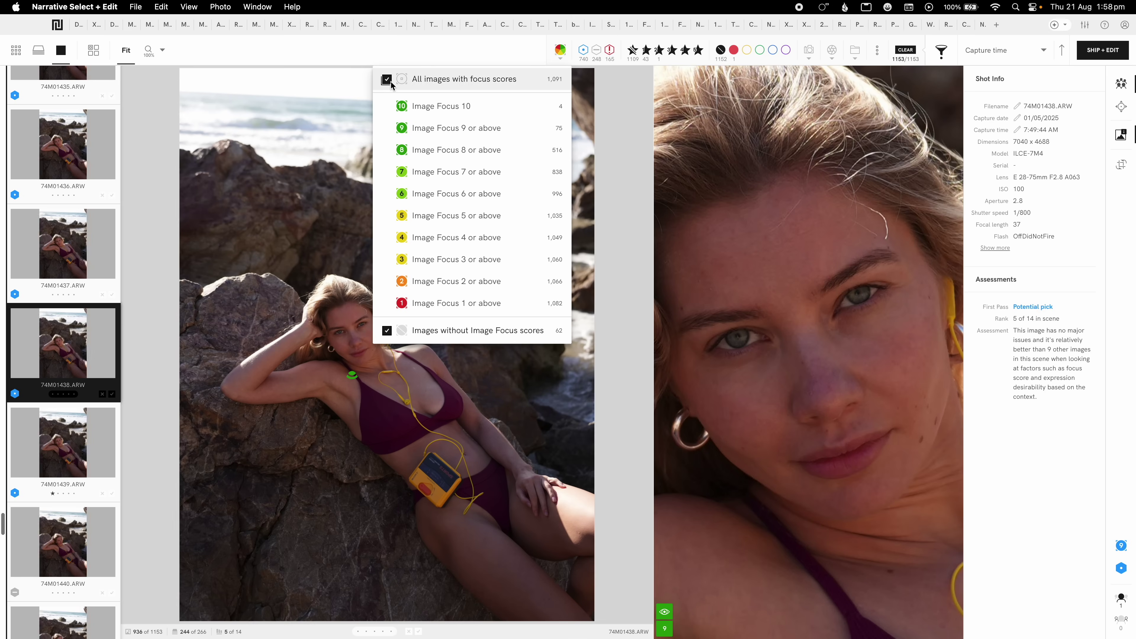
pyautogui.click(630, 222)
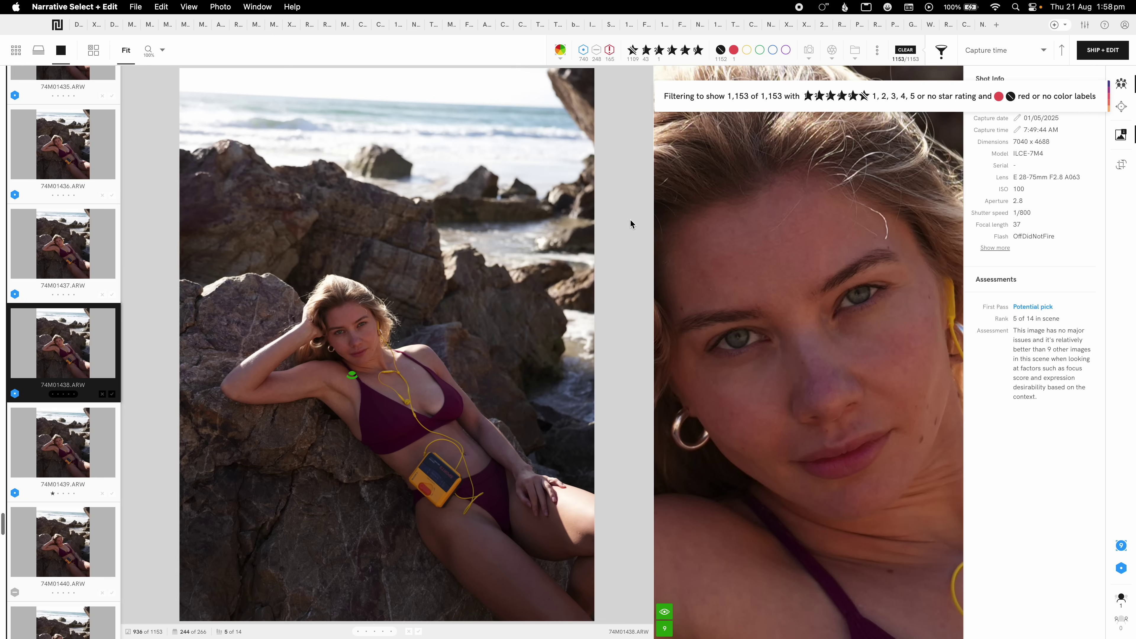
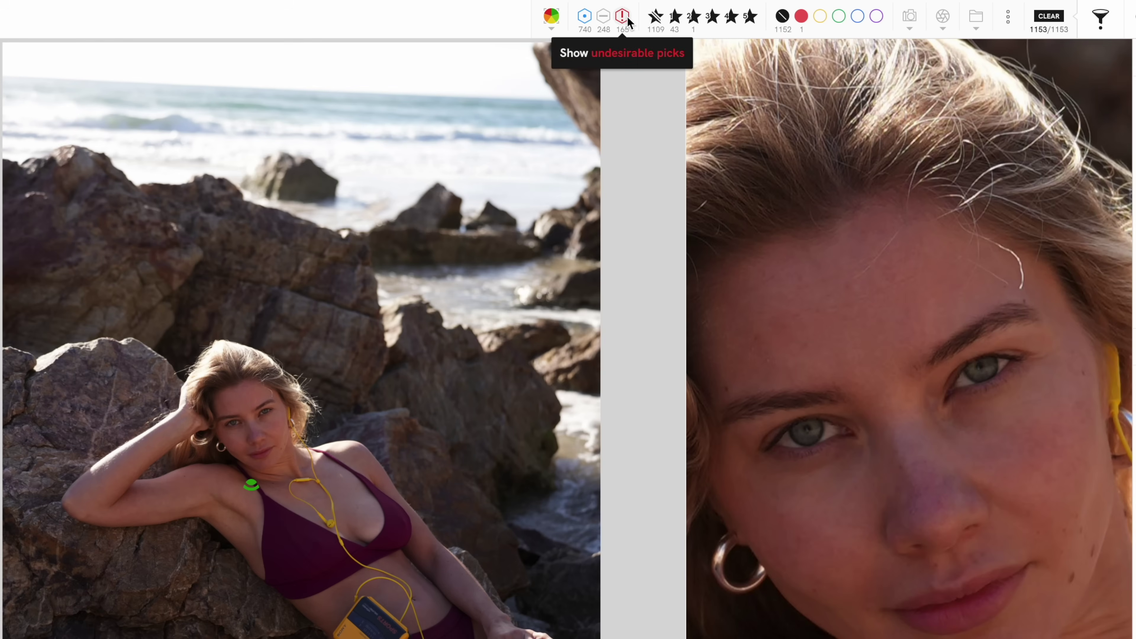
# Filter the shoot to potential picks with Image Focus 8 or above.
pyautogui.click(584, 18)
pyautogui.click(551, 17)
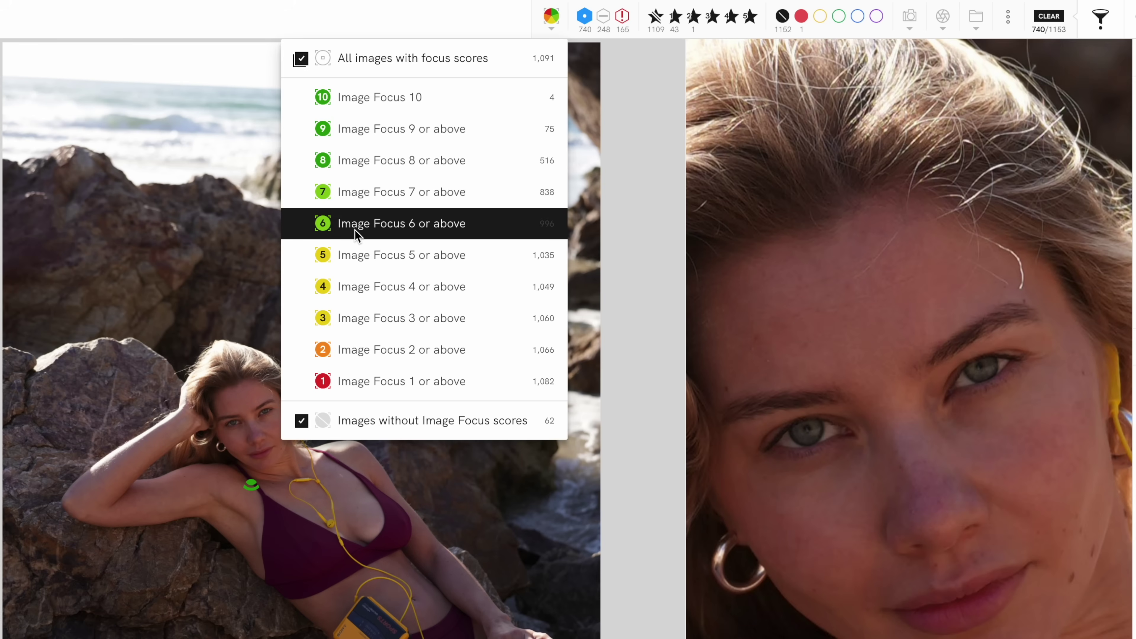
pyautogui.click(326, 166)
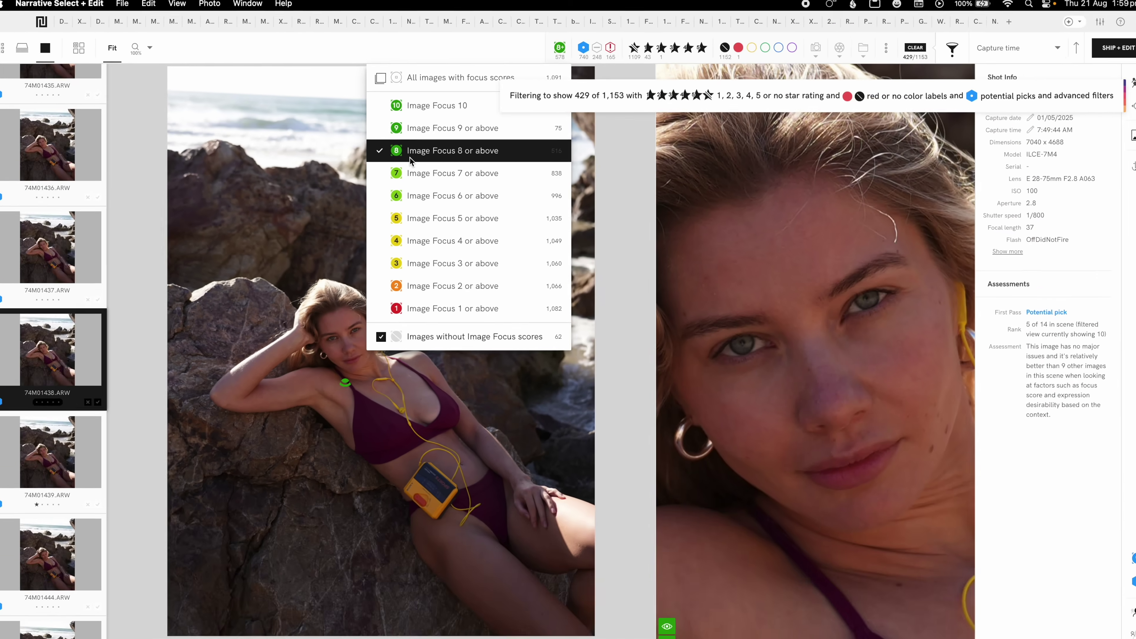
pyautogui.click(609, 182)
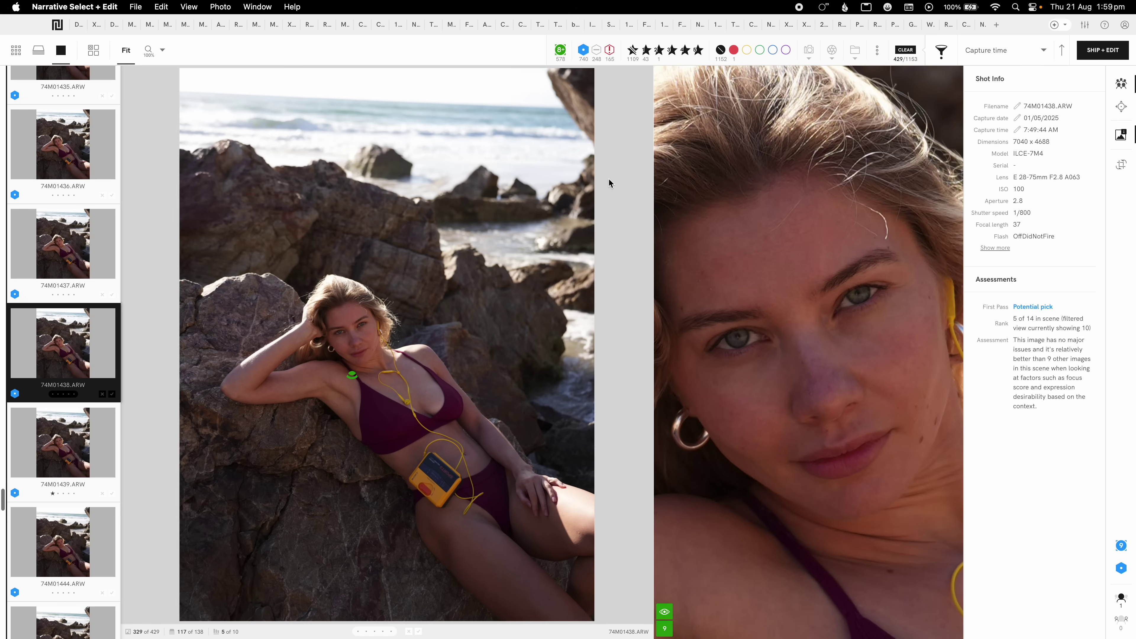
# Step forward through the filtered potential picks to 74M01462.ARW in scene 119, checking each face's eyes and focus.
pyautogui.press('Right')
pyautogui.press('Right')
pyautogui.press('Right')
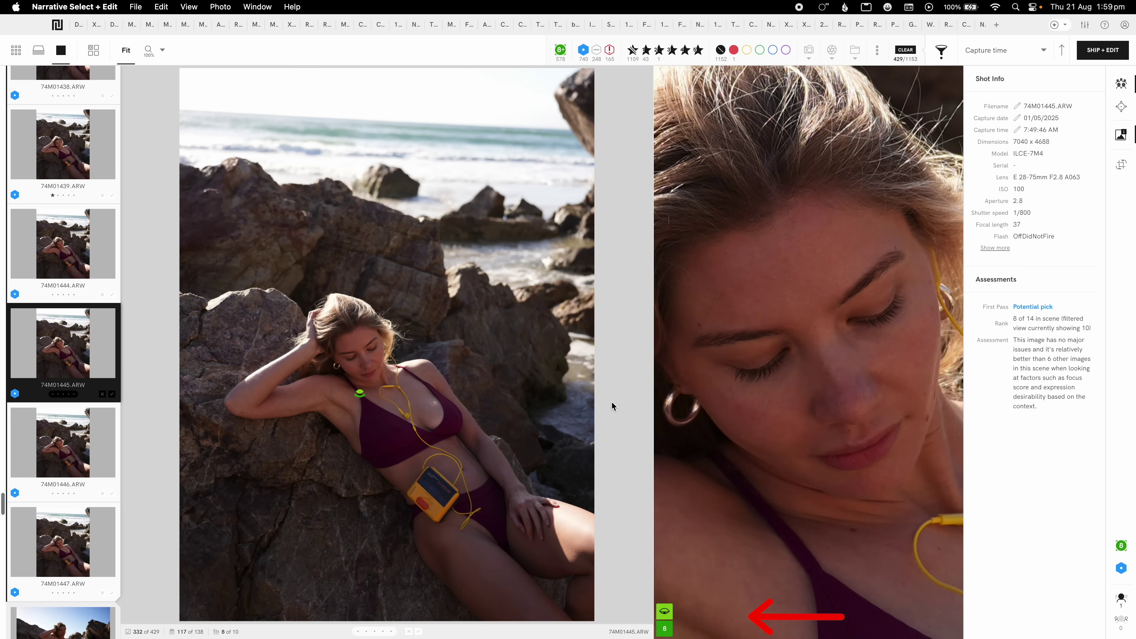
pyautogui.press('Right')
pyautogui.press('Right')
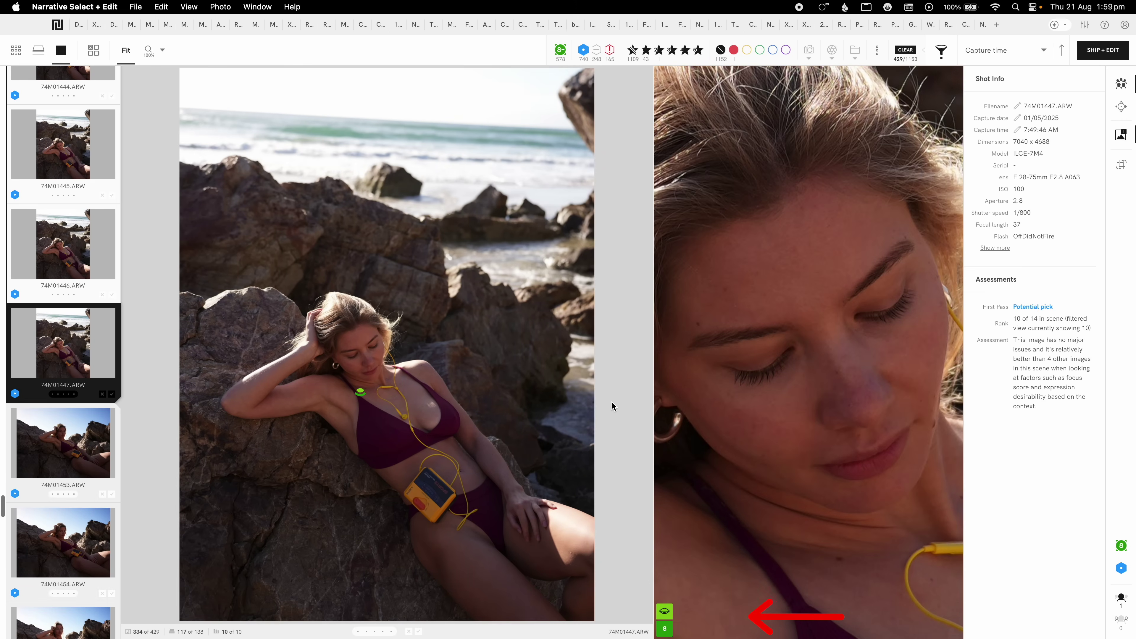
pyautogui.press('Right')
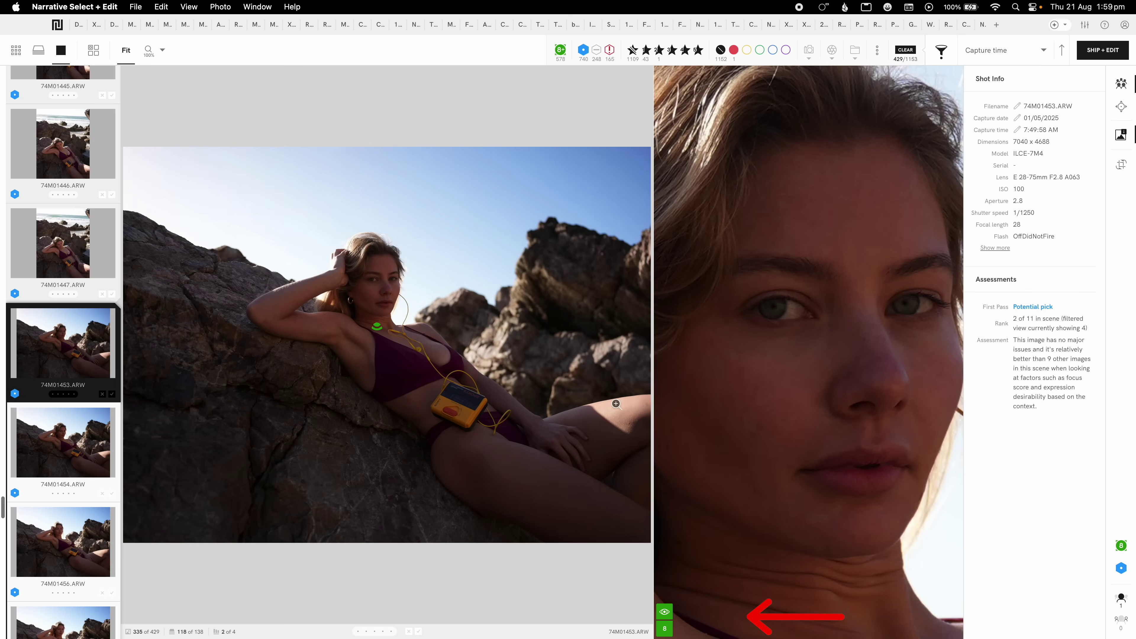
pyautogui.press('Right')
pyautogui.press('Right')
pyautogui.press('Right')
pyautogui.press('Right')
pyautogui.press('Right')
pyautogui.press('Right')
pyautogui.press('Right')
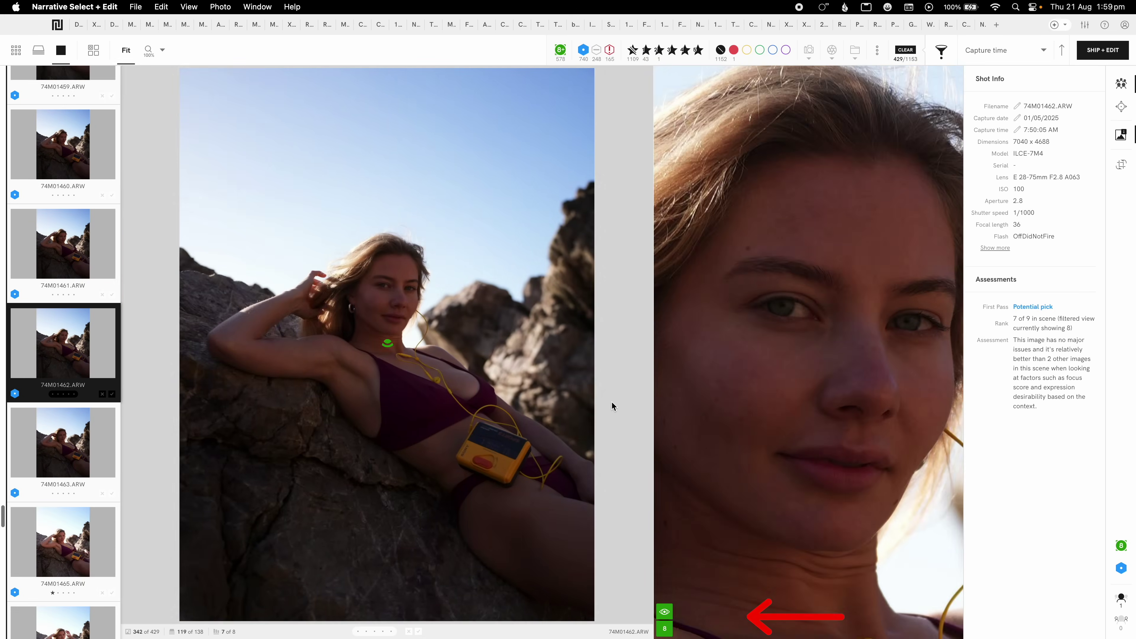
# Continue through the filtered potential picks to 74M01481.ARW in scene 121, reviewing the close-up face assessments.
pyautogui.press('Right')
pyautogui.press('Right')
pyautogui.press('Right')
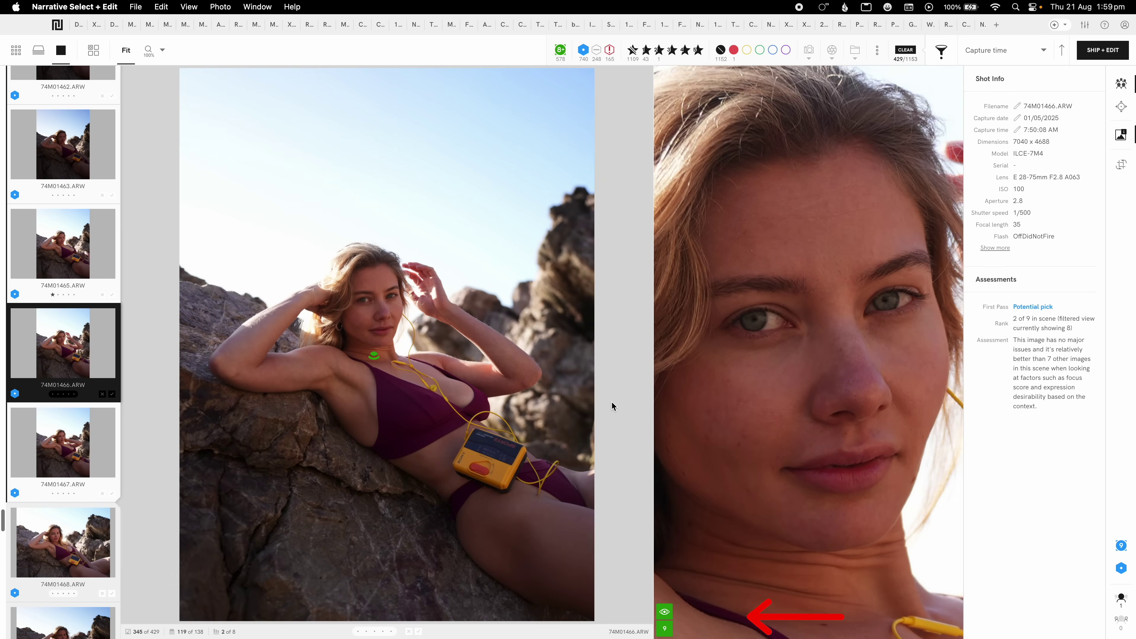
pyautogui.press('Right')
pyautogui.press('Right')
pyautogui.press('Right')
pyautogui.press('Right')
pyautogui.press('Right')
pyautogui.press('Right')
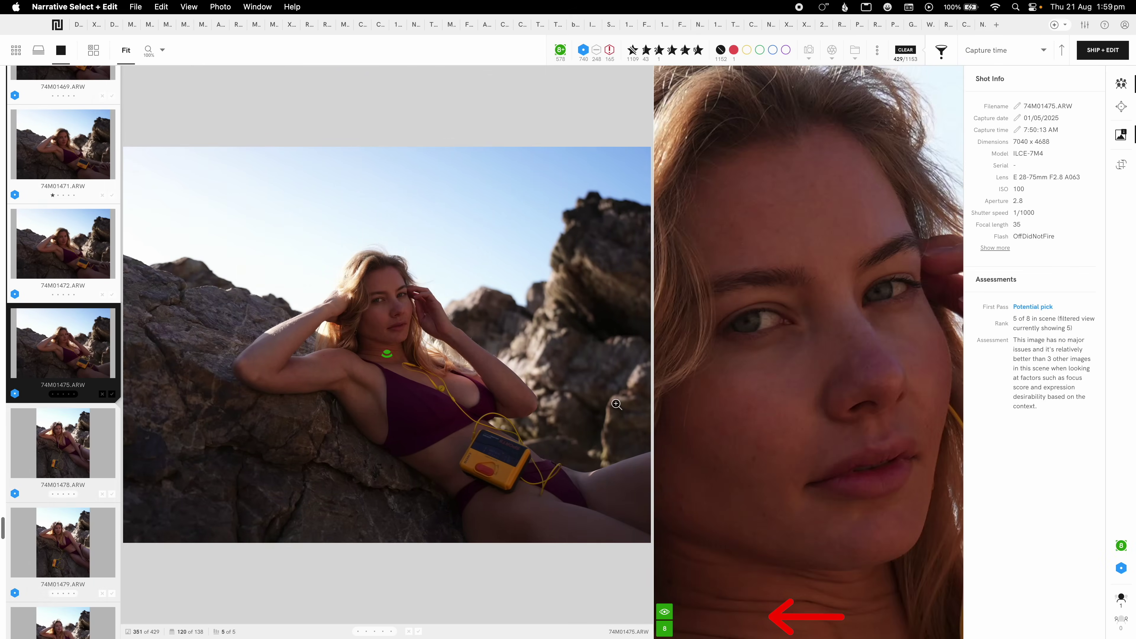
pyautogui.press('Right')
pyautogui.press('Right')
pyautogui.press('Right')
pyautogui.press('Right')
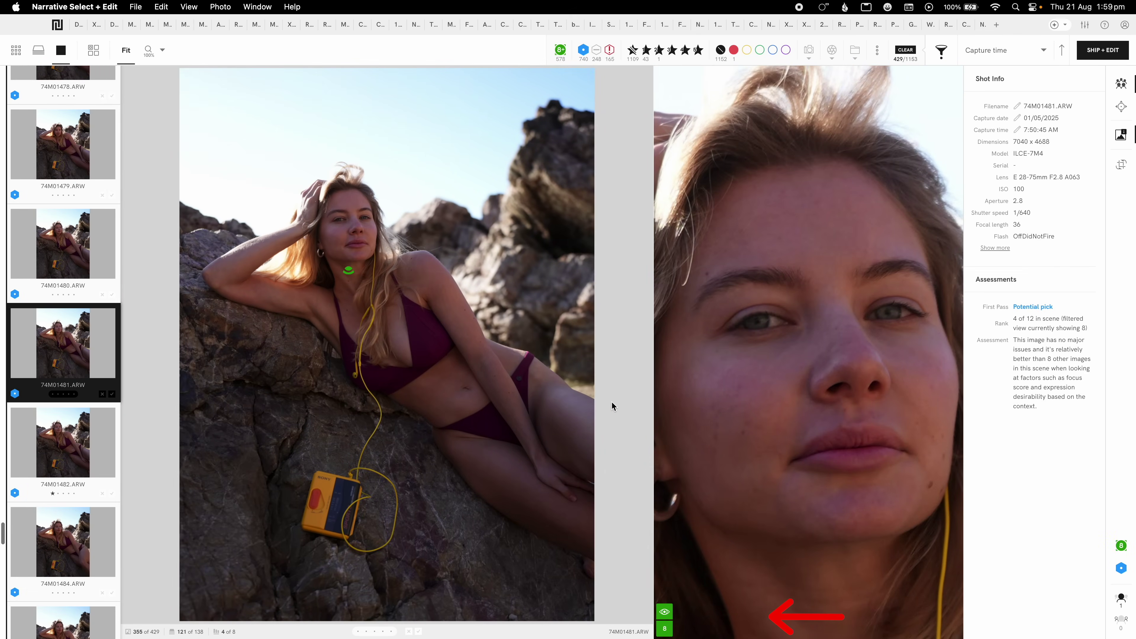
# Show only the unlikely picks and step back through them from 74M01610.ARW to 74M01568.ARW.
pyautogui.click(596, 51)
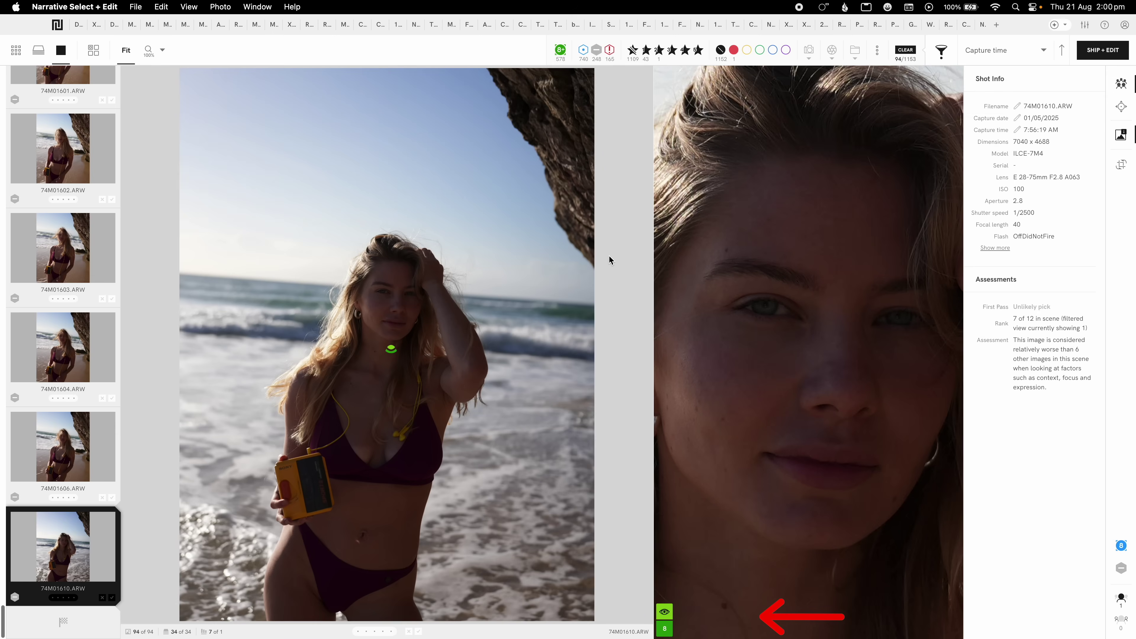
pyautogui.press('Left')
pyautogui.press('Left')
pyautogui.press('Left')
pyautogui.press('Left')
pyautogui.press('Right')
pyautogui.press('Left')
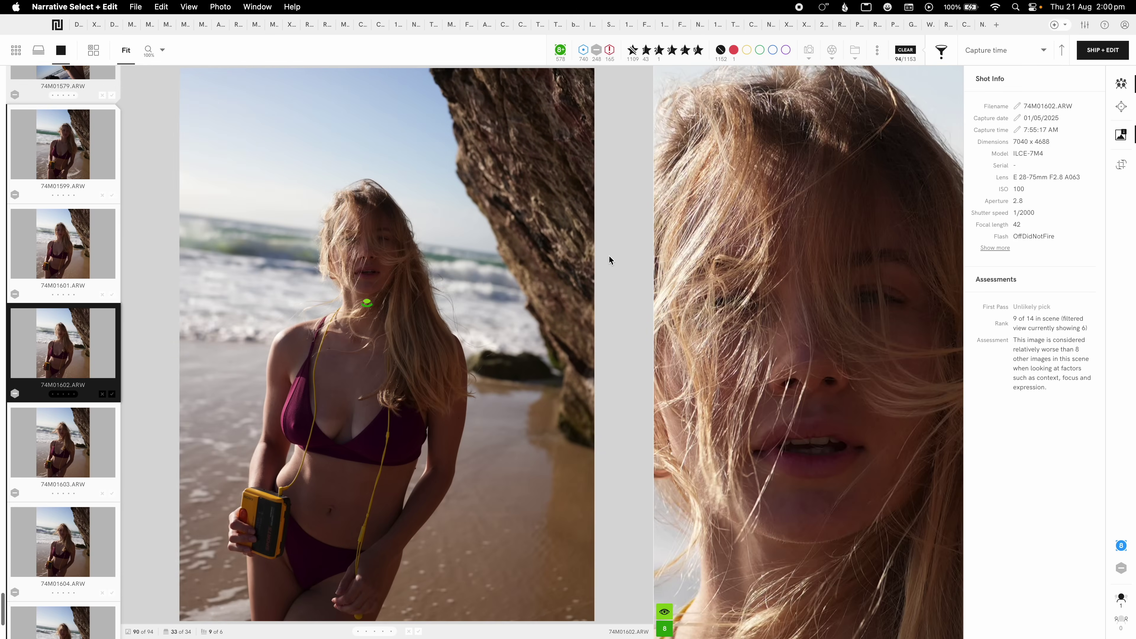
pyautogui.press('Left')
pyautogui.press('Left')
pyautogui.press('Left')
pyautogui.press('Left')
pyautogui.press('Left')
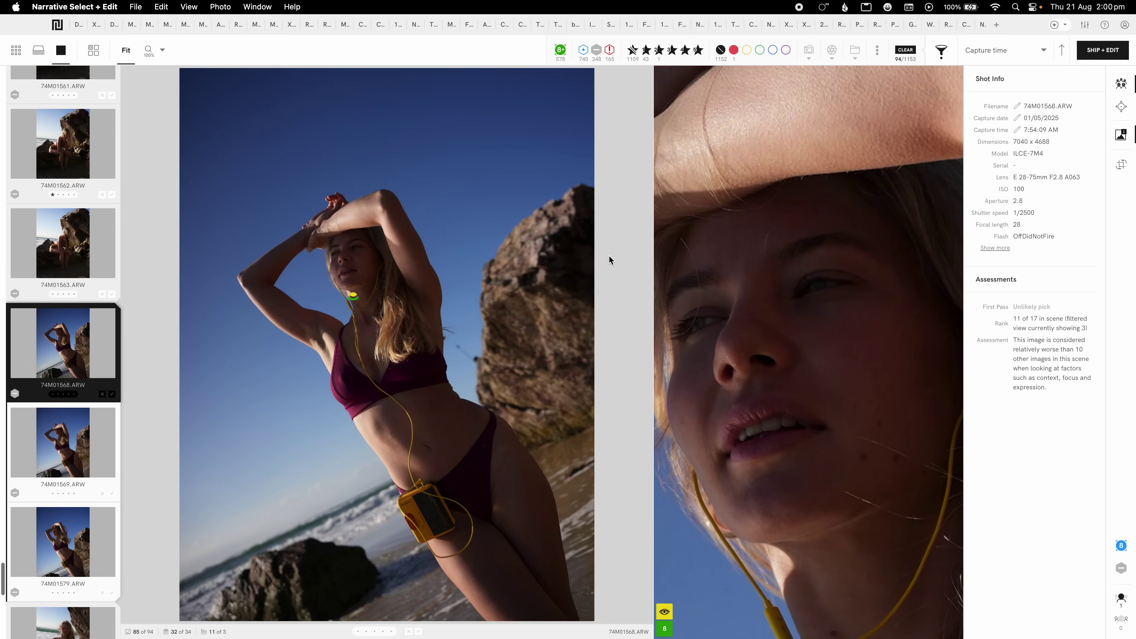
# Show only the undesirable picks and step back through them to 74M01600.ARW, inspecting the eye and focus assessments.
pyautogui.click(610, 50)
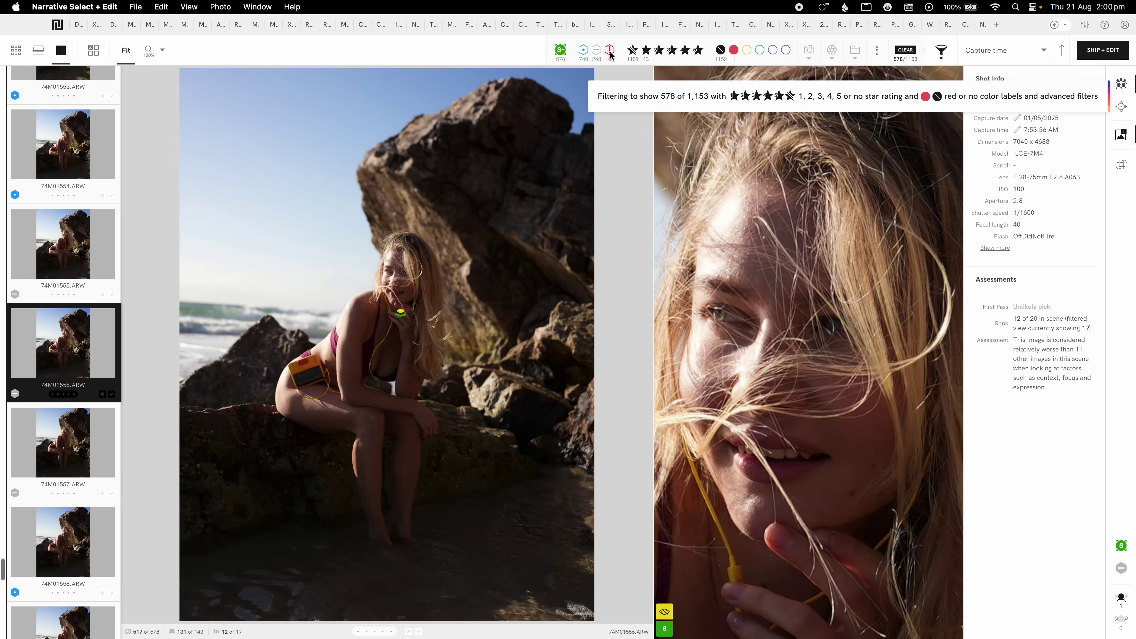
pyautogui.click(610, 51)
pyautogui.press('Left')
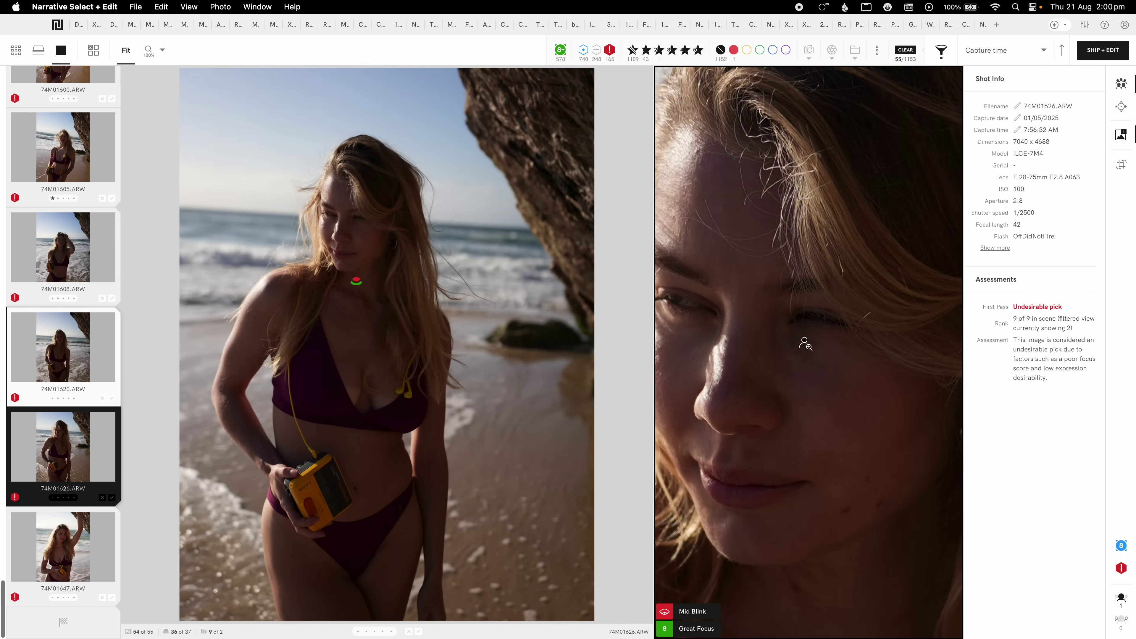
pyautogui.press('Left')
pyautogui.press('Left')
pyautogui.press('Left')
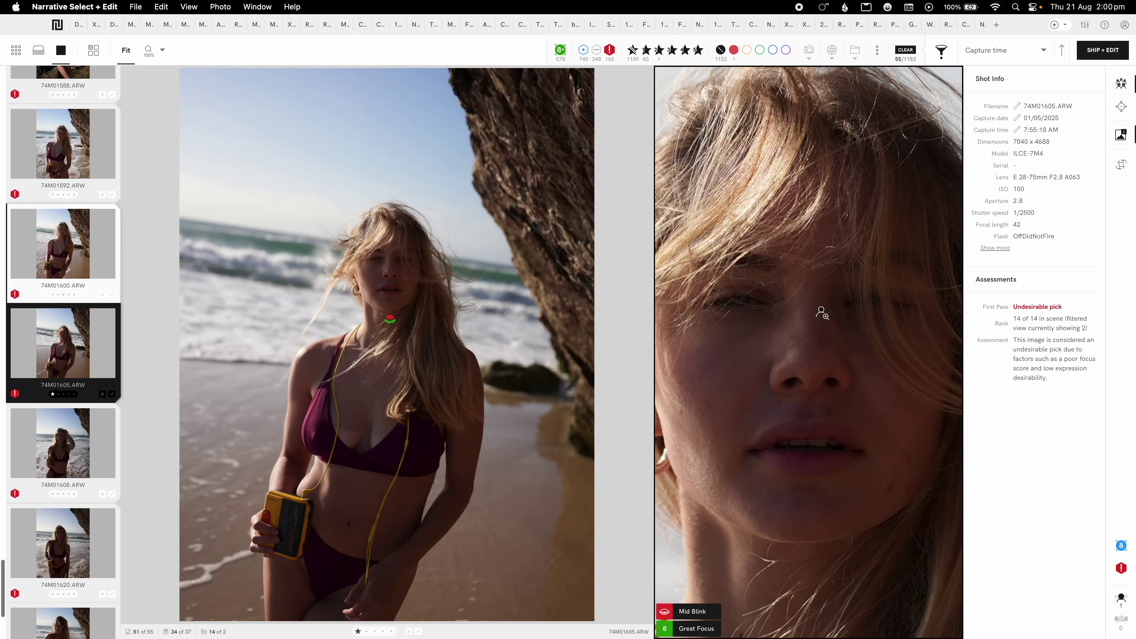
pyautogui.press('Left')
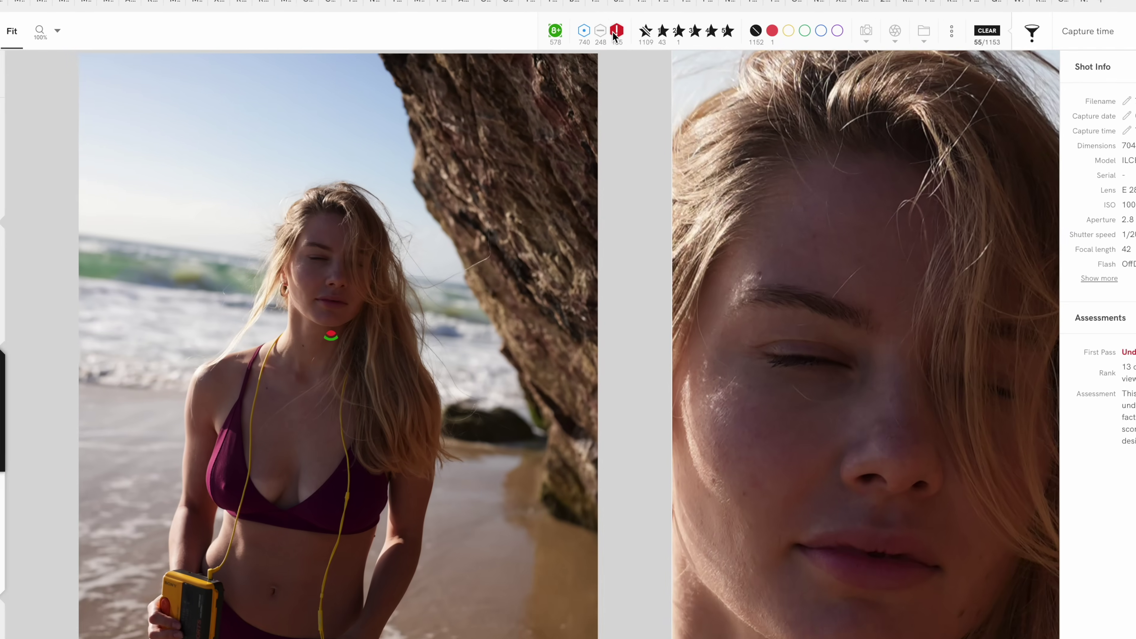
# Switch the filter back to potential picks, trying the unlikely picks alongside them before excluding those again.
pyautogui.click(609, 50)
pyautogui.click(584, 18)
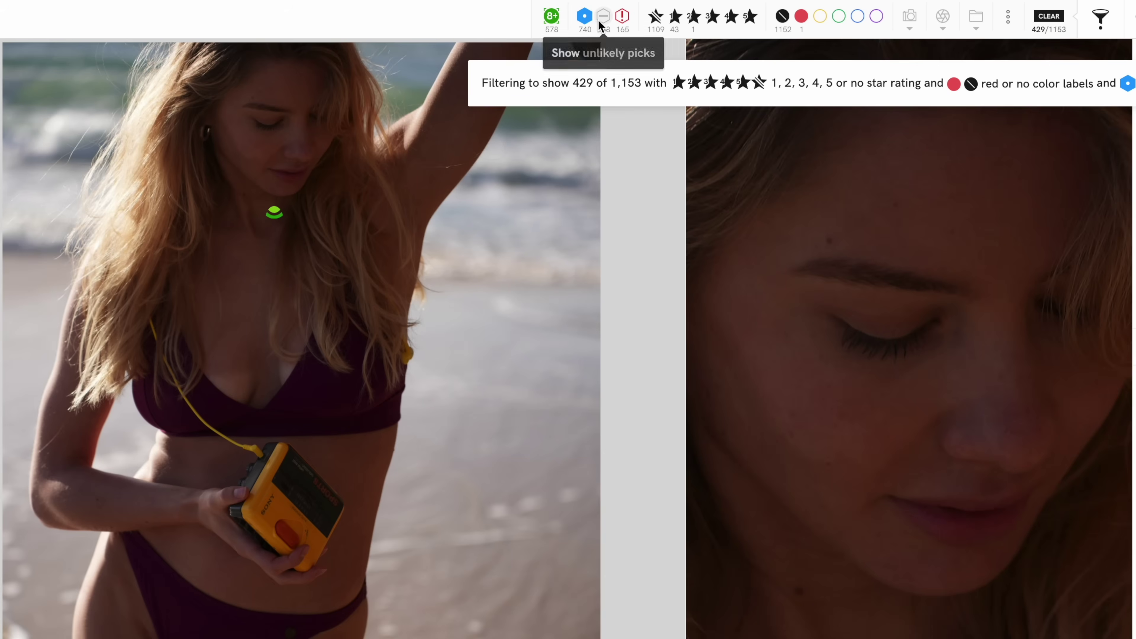
pyautogui.click(604, 19)
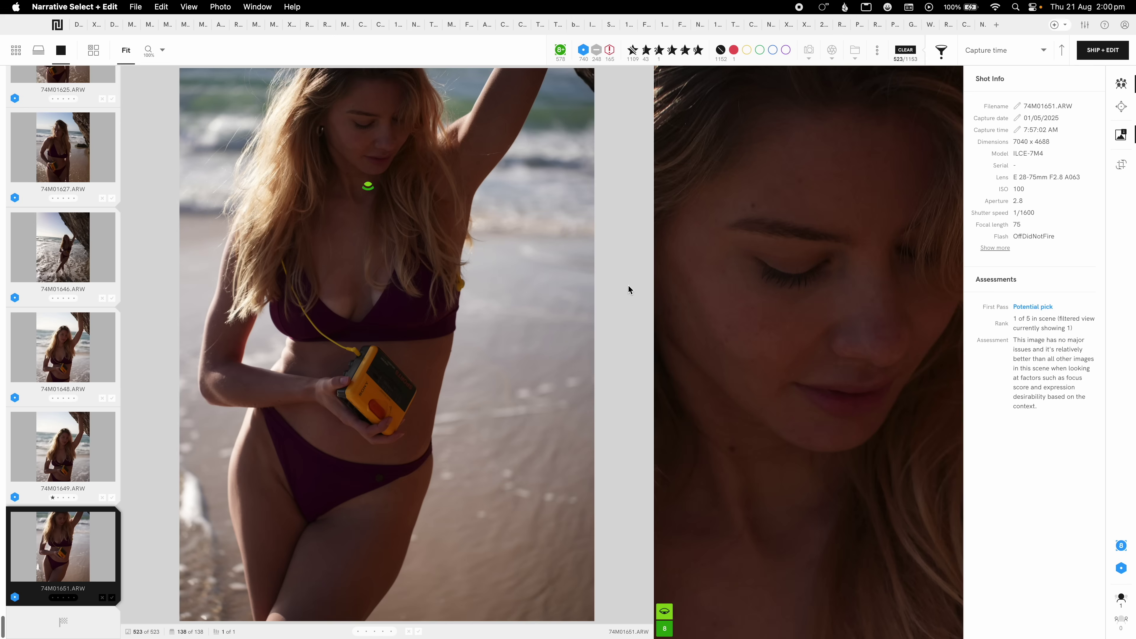
pyautogui.click(597, 55)
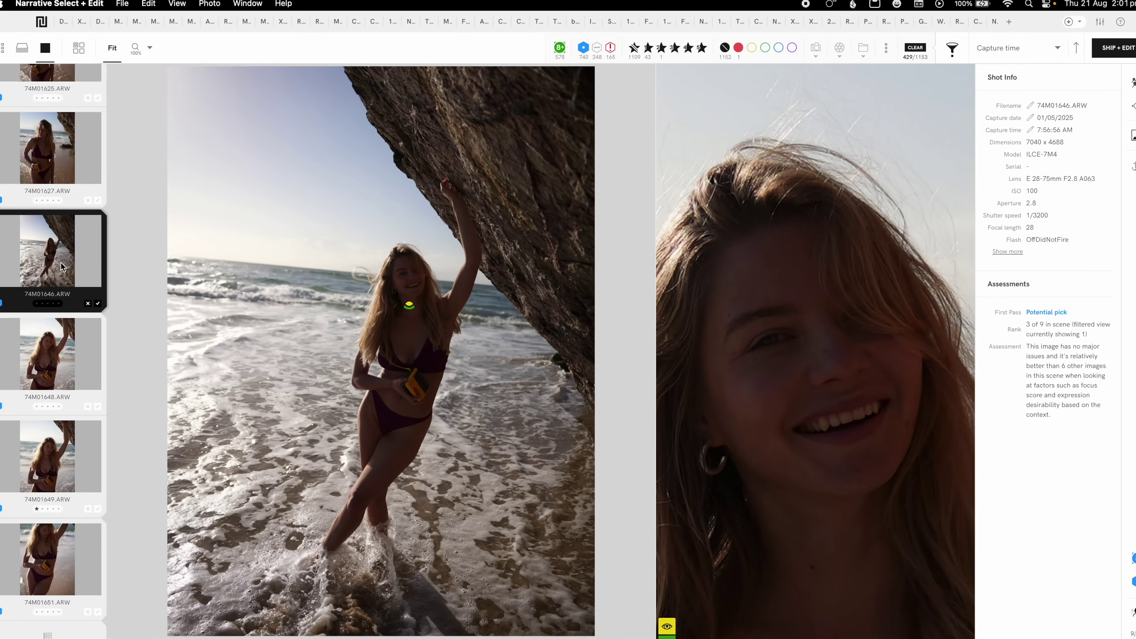
# Compare 74M01646.ARW with 74M01627.ARW, and rate 74M01646.ARW and 74M01625.ARW 1 star each.
pyautogui.press('z')
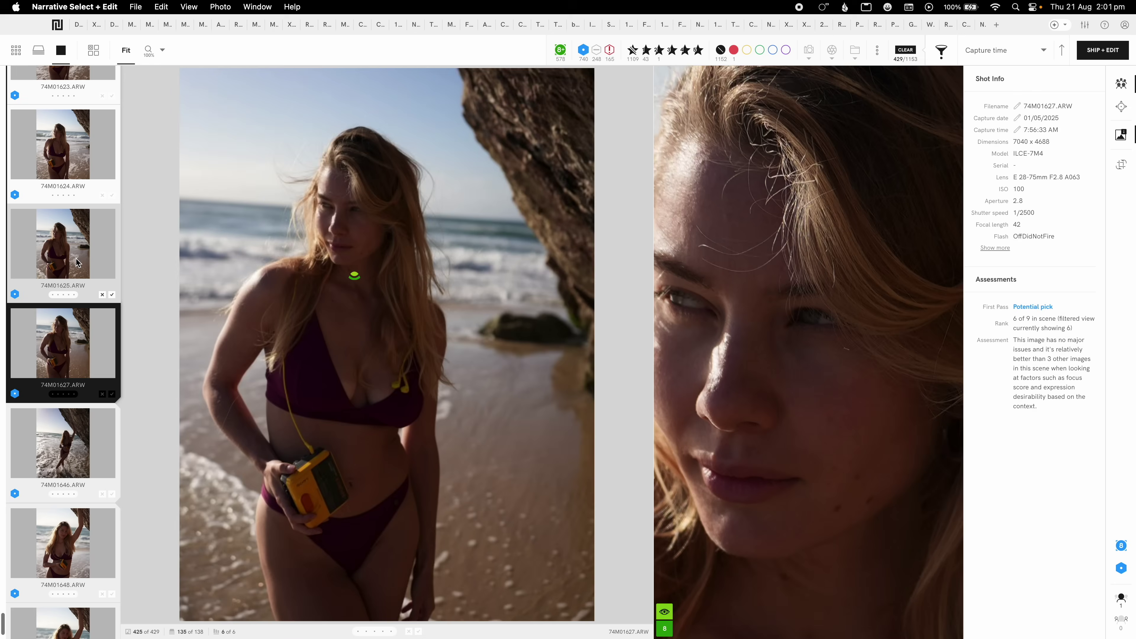
pyautogui.press('z')
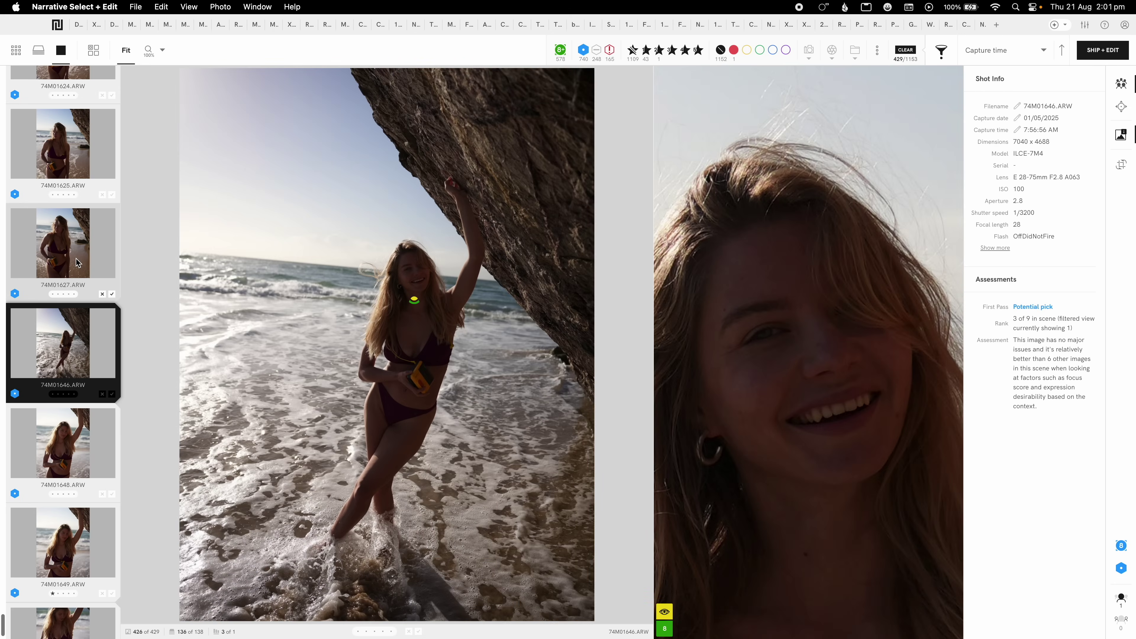
pyautogui.press('1')
pyautogui.press('Left')
pyautogui.press('Left')
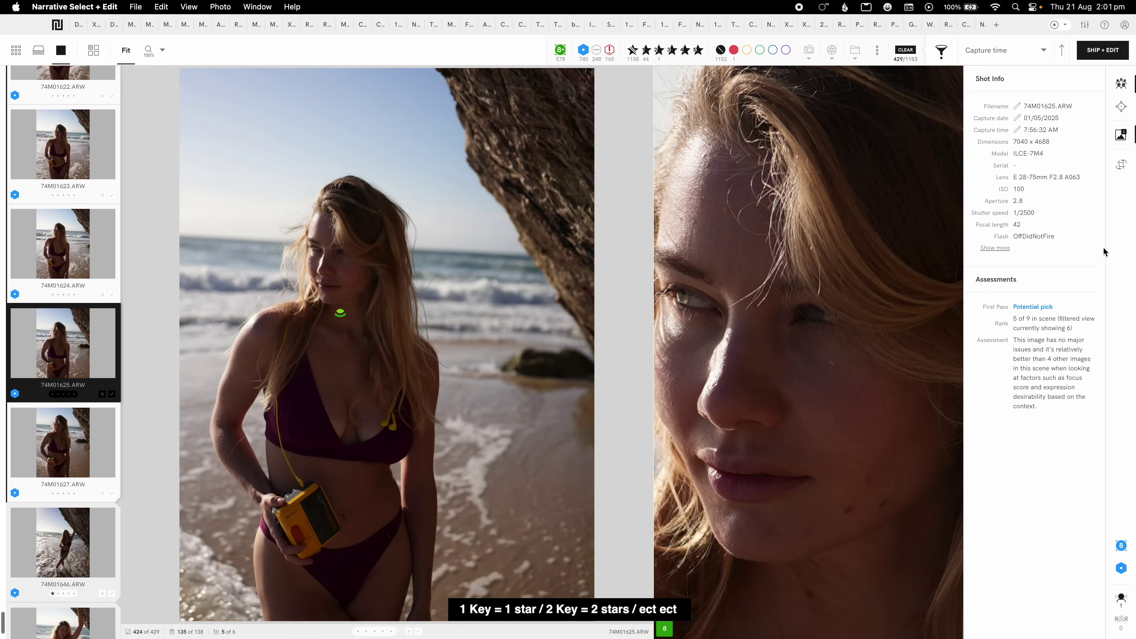
pyautogui.press('1')
# Go back through the earlier potential picks and rate 74M01613.ARW and 74M01597.ARW 1 star each.
pyautogui.press('Left')
pyautogui.press('Left')
pyautogui.press('Left')
pyautogui.press('Left')
pyautogui.press('Left')
pyautogui.press('Left')
pyautogui.press('Left')
pyautogui.press('Left')
pyautogui.press('1')
pyautogui.press('Left')
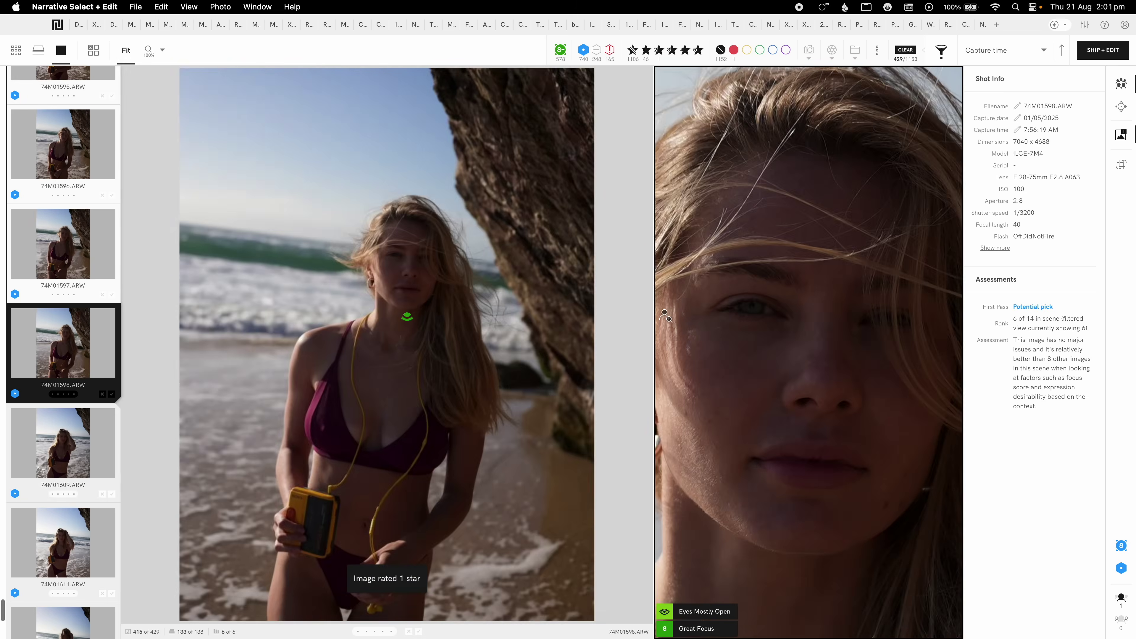
pyautogui.press('Left')
pyautogui.press('1')
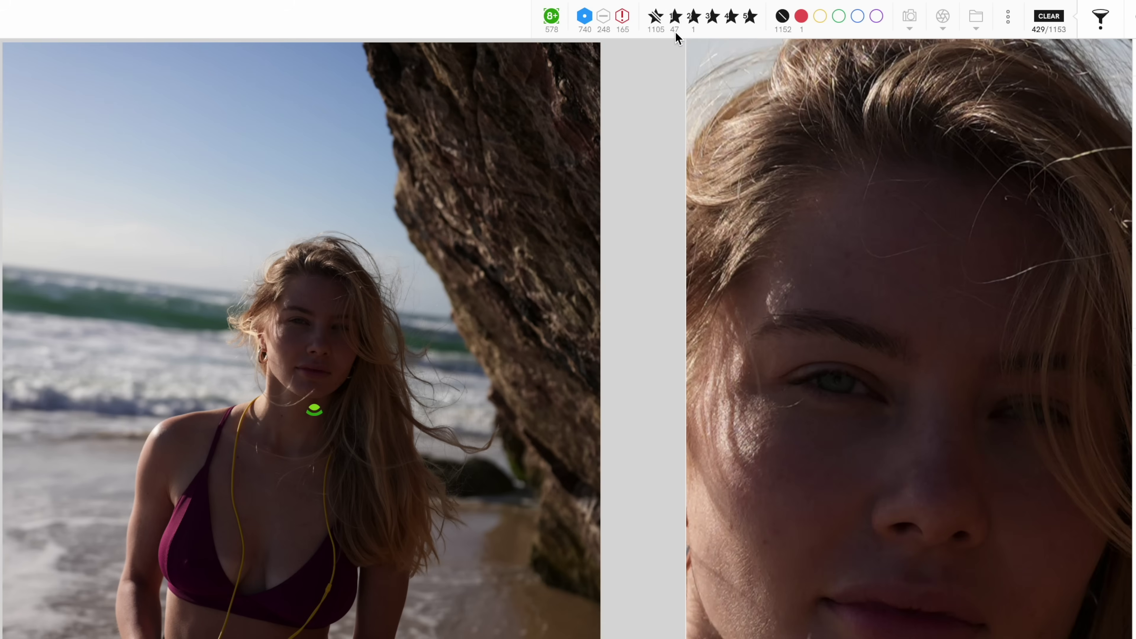
# Hide the unrated images from the filtered view and clear the star rating of 74M01593.ARW.
pyautogui.click(656, 18)
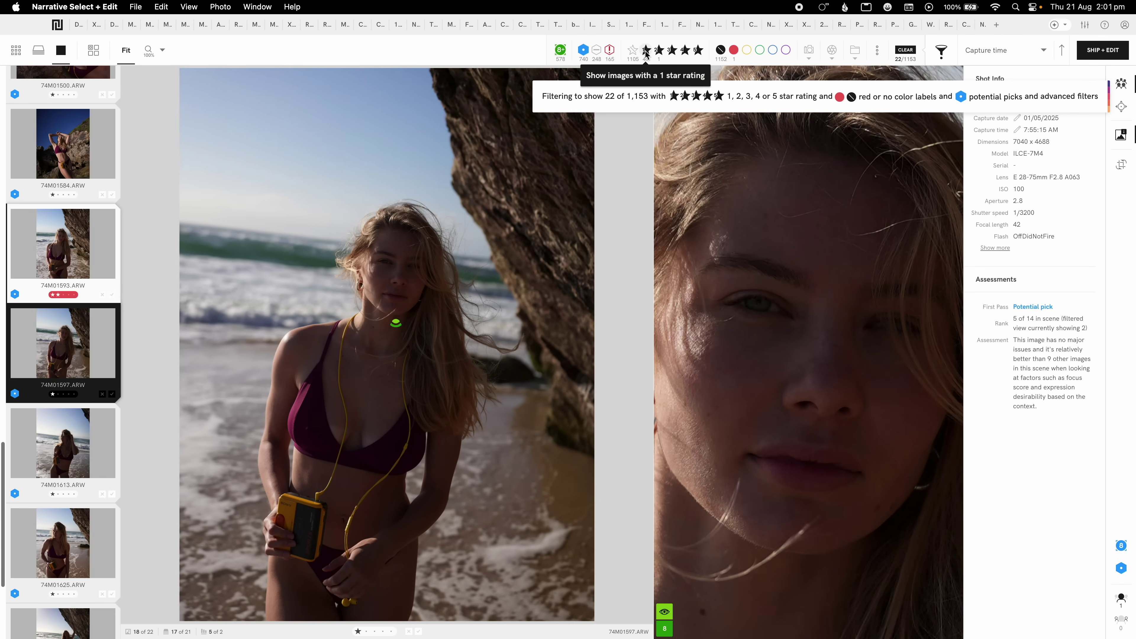
pyautogui.press('Left')
pyautogui.press('Left')
pyautogui.press('Right')
pyautogui.press('0')
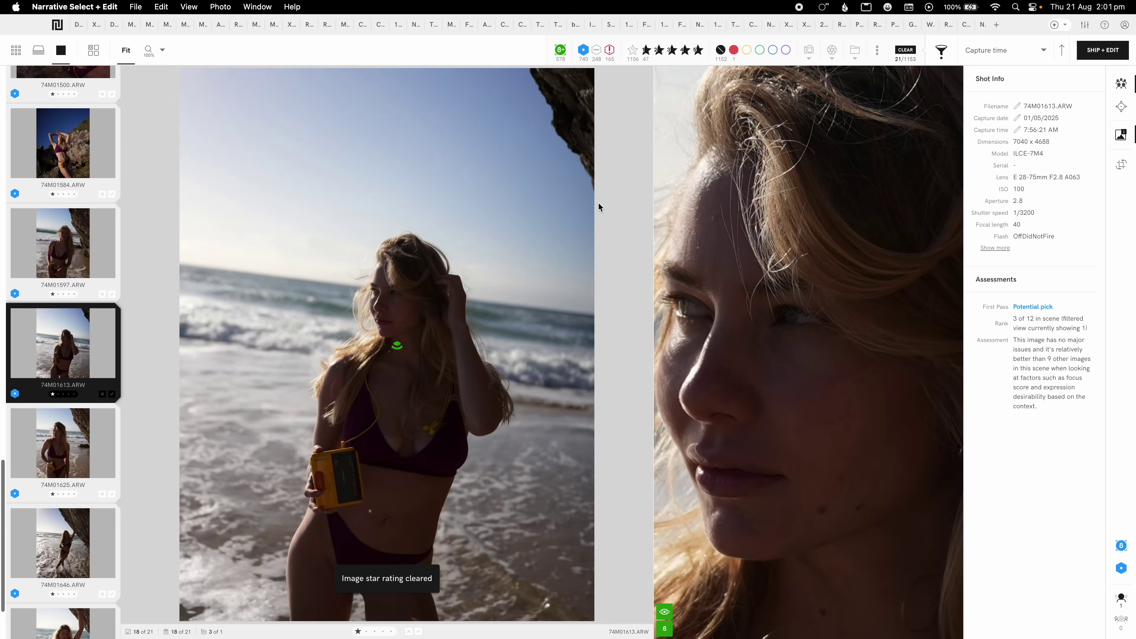
# Clear the star rating of 74M01646.ARW, then rate 74M01649.ARW 2 stars and 74M01625.ARW 3 stars.
pyautogui.press('Right')
pyautogui.press('Right')
pyautogui.press('0')
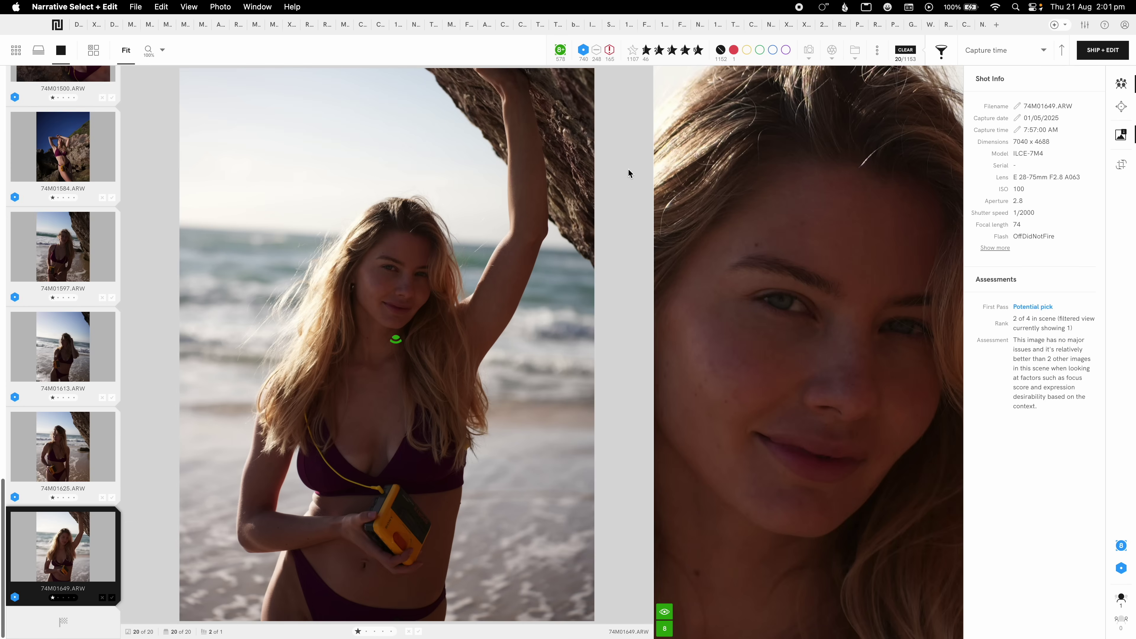
pyautogui.press('2')
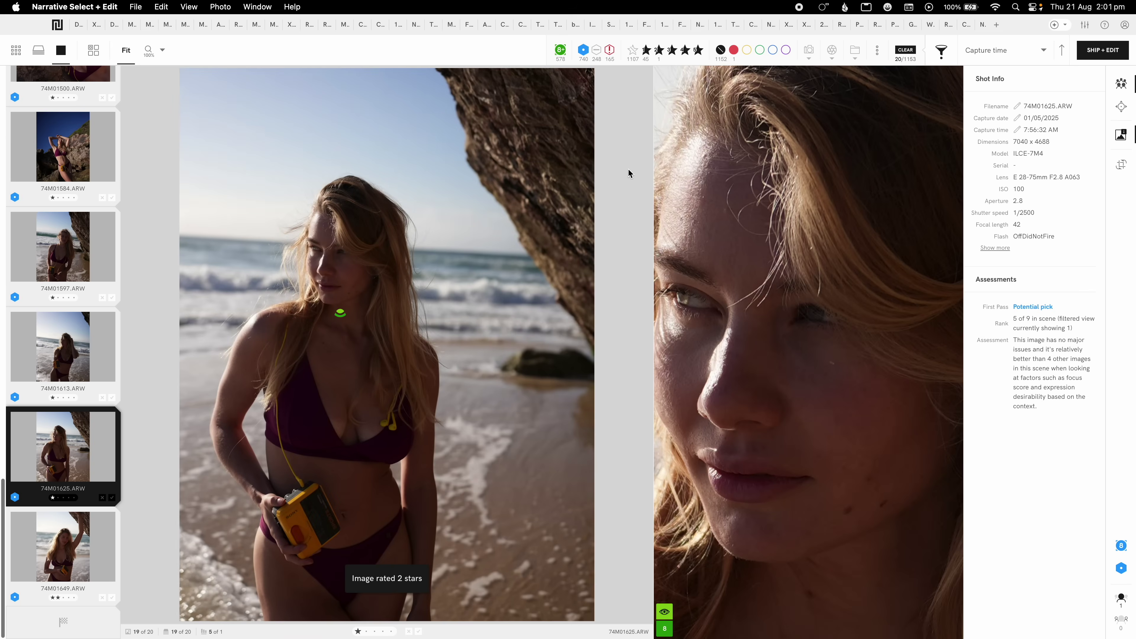
pyautogui.press('3')
# Try hiding the 1-star images and bring them back, then give 74M01584.ARW a red color label and try the red label filter.
pyautogui.click(646, 50)
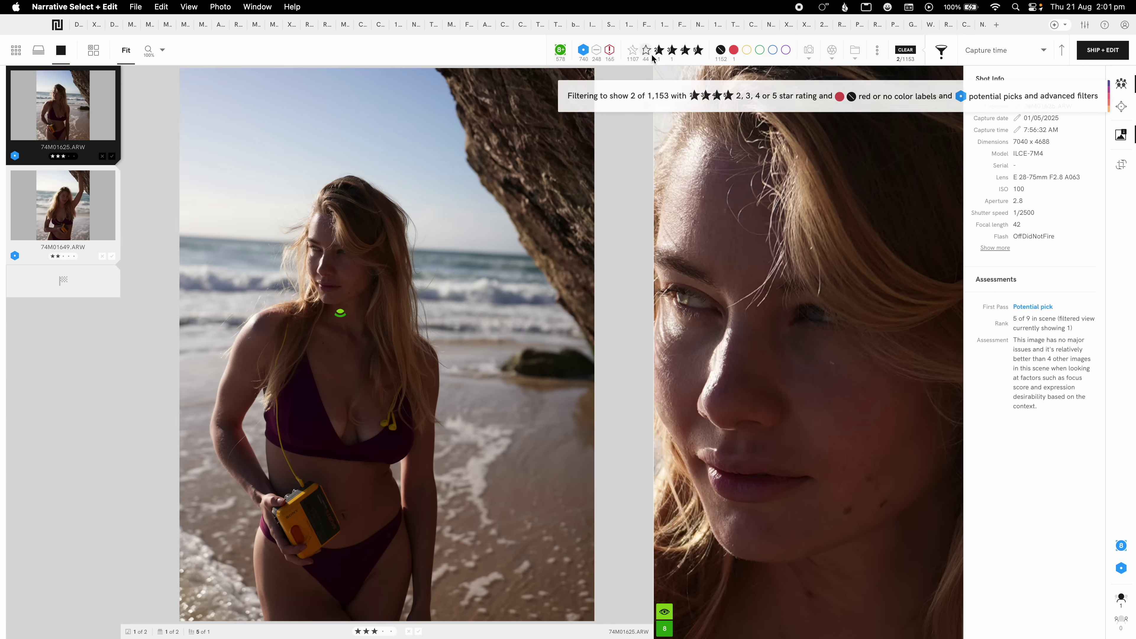
pyautogui.click(659, 50)
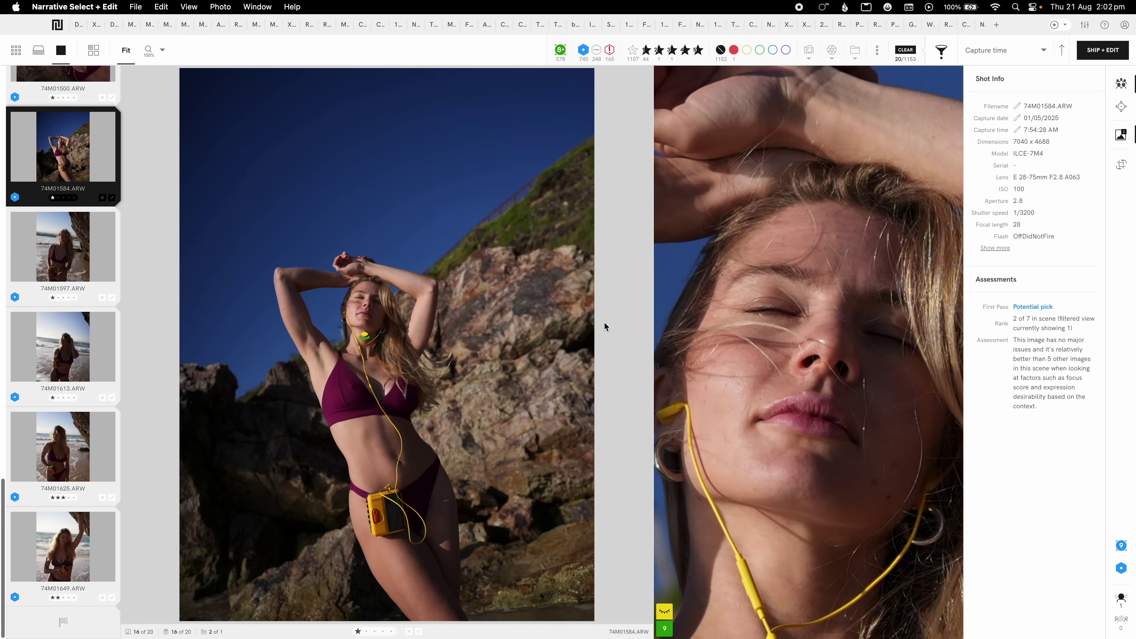
pyautogui.press('6')
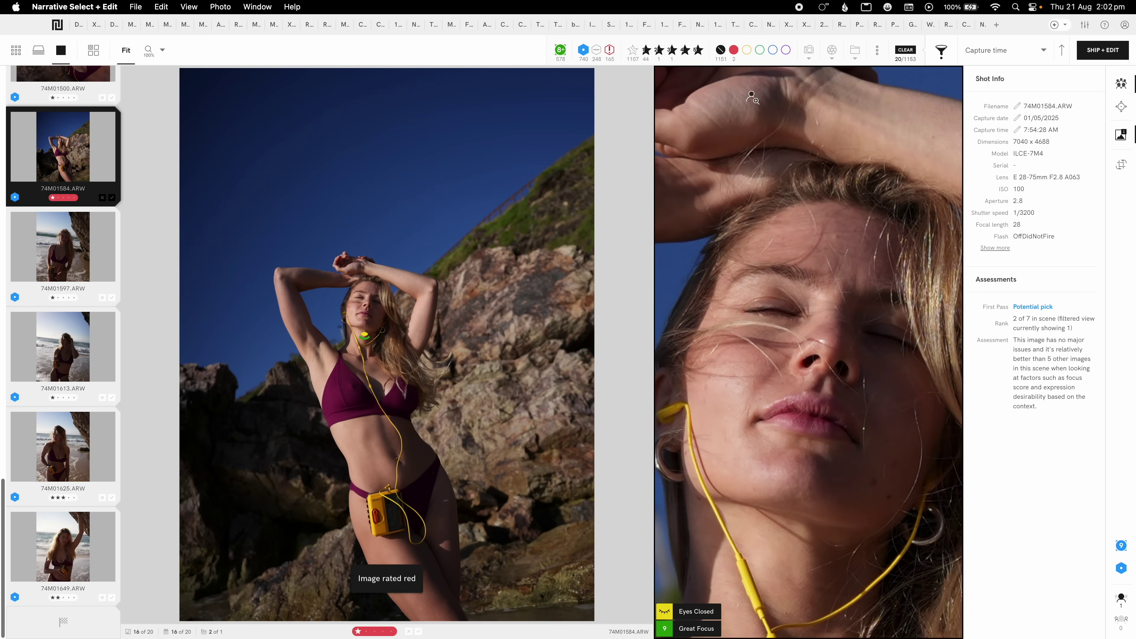
pyautogui.click(733, 50)
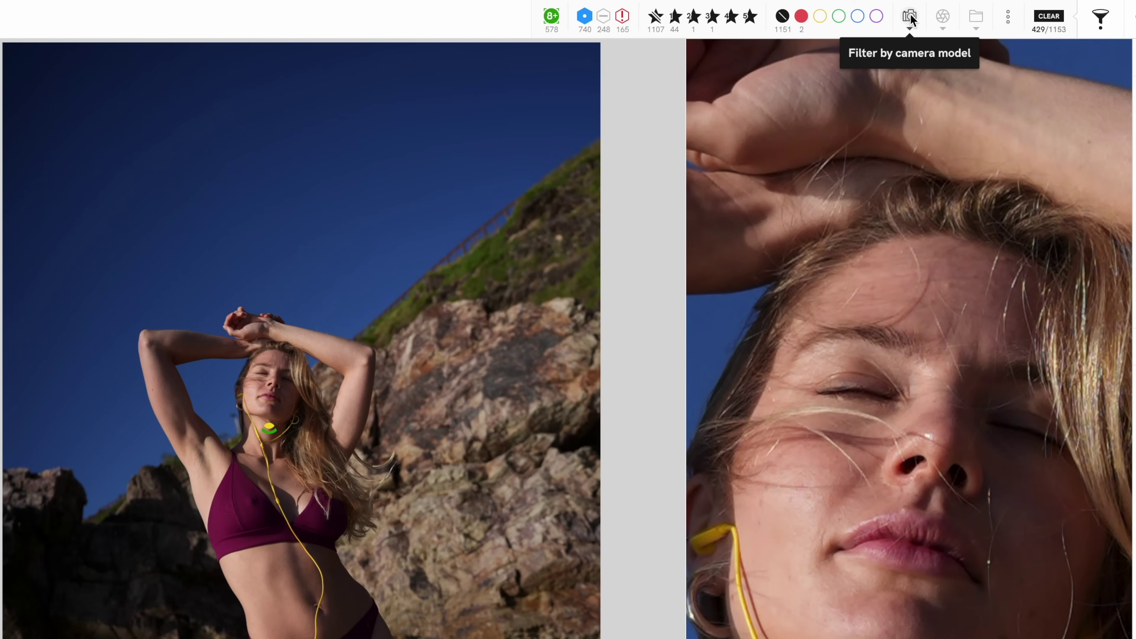
# Try filtering the images to the ILCE-7M4 (07234428) camera, then restore all cameras.
pyautogui.click(893, 27)
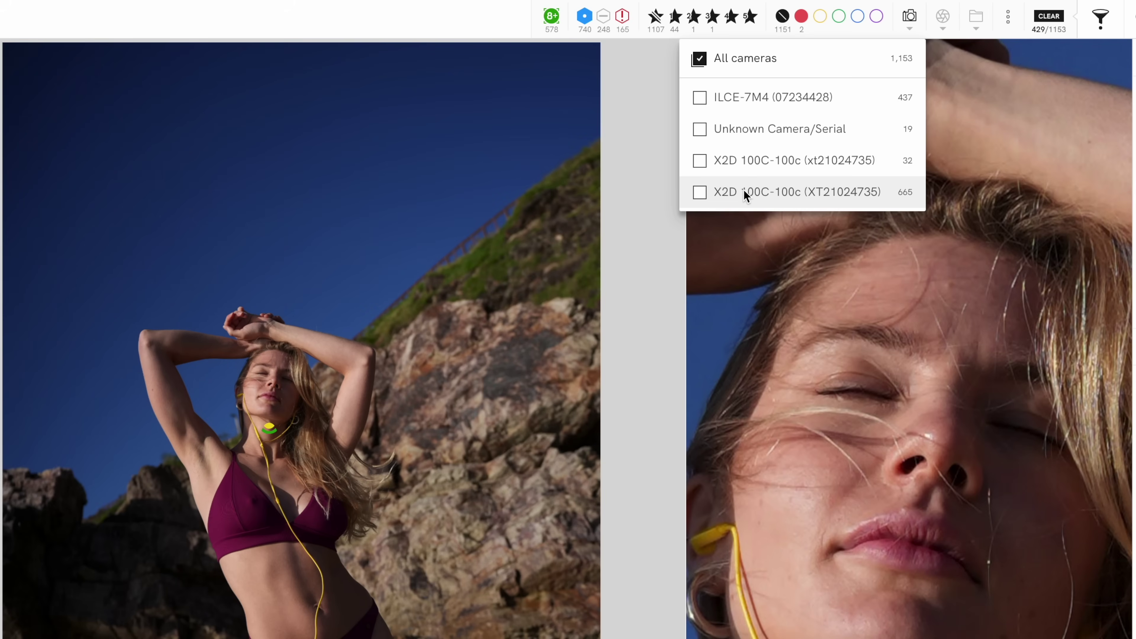
pyautogui.click(700, 97)
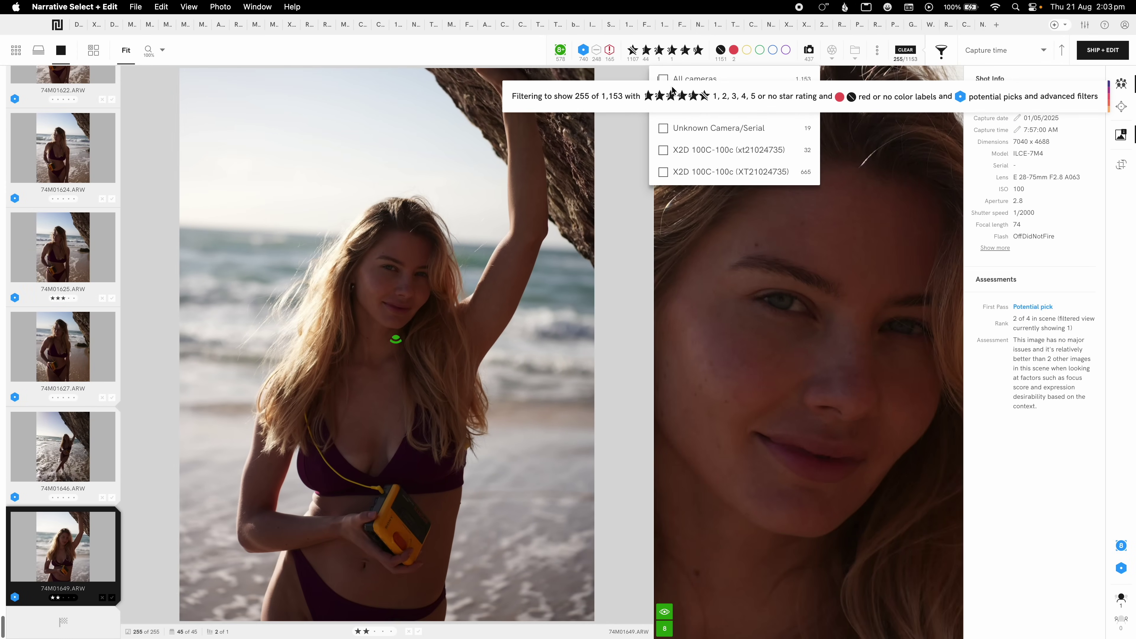
pyautogui.click(665, 79)
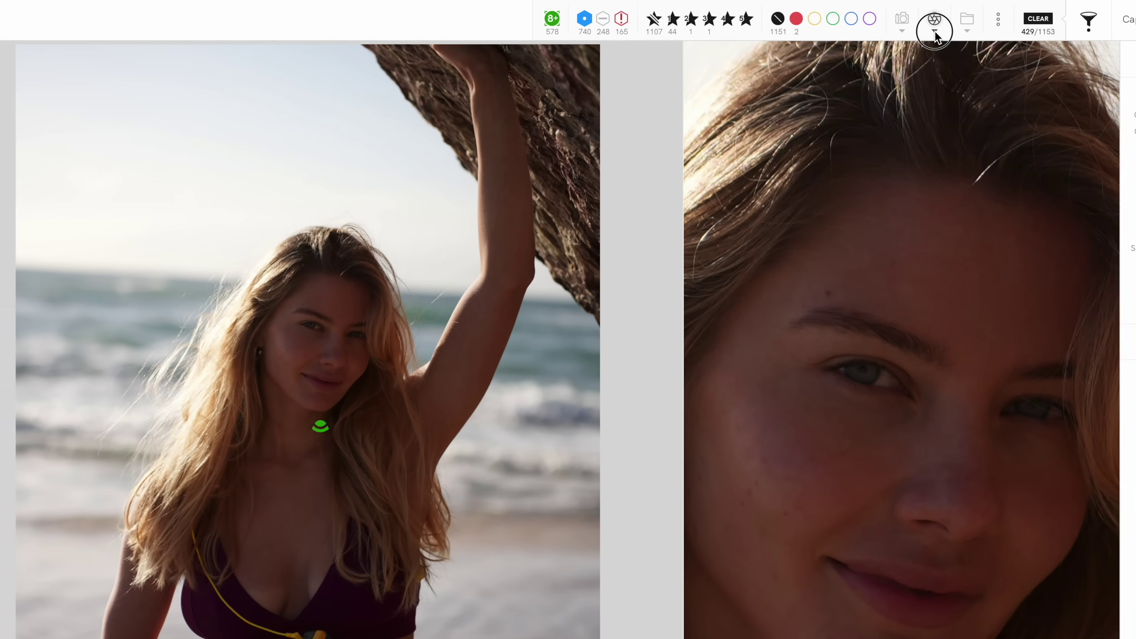
# Look through the available lens and folder filter options without changing them.
pyautogui.click(833, 60)
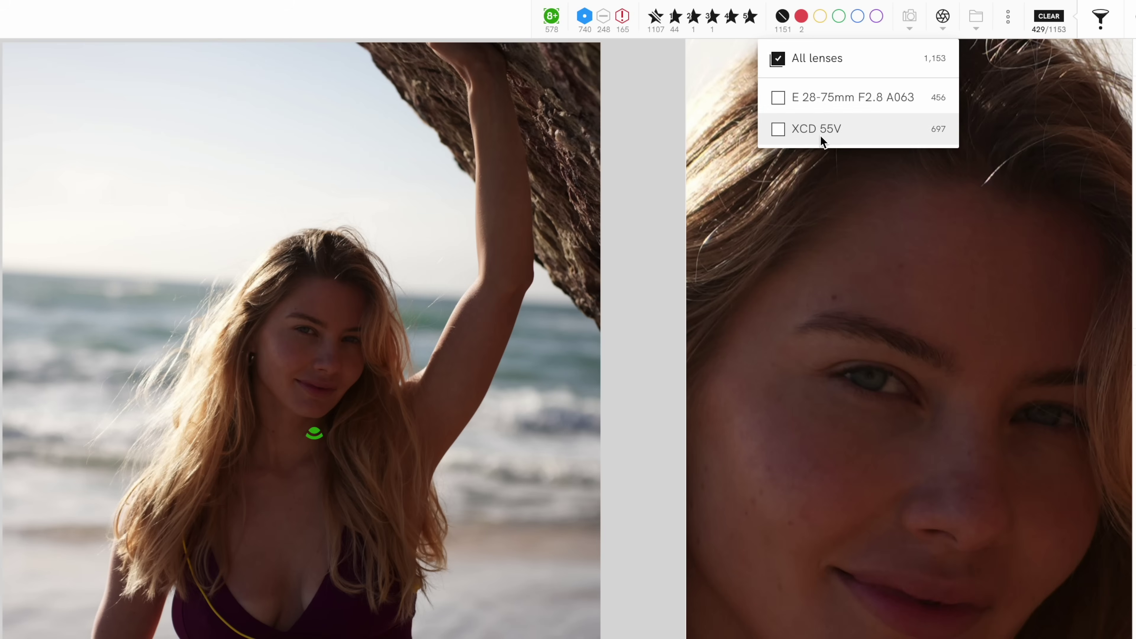
pyautogui.click(974, 29)
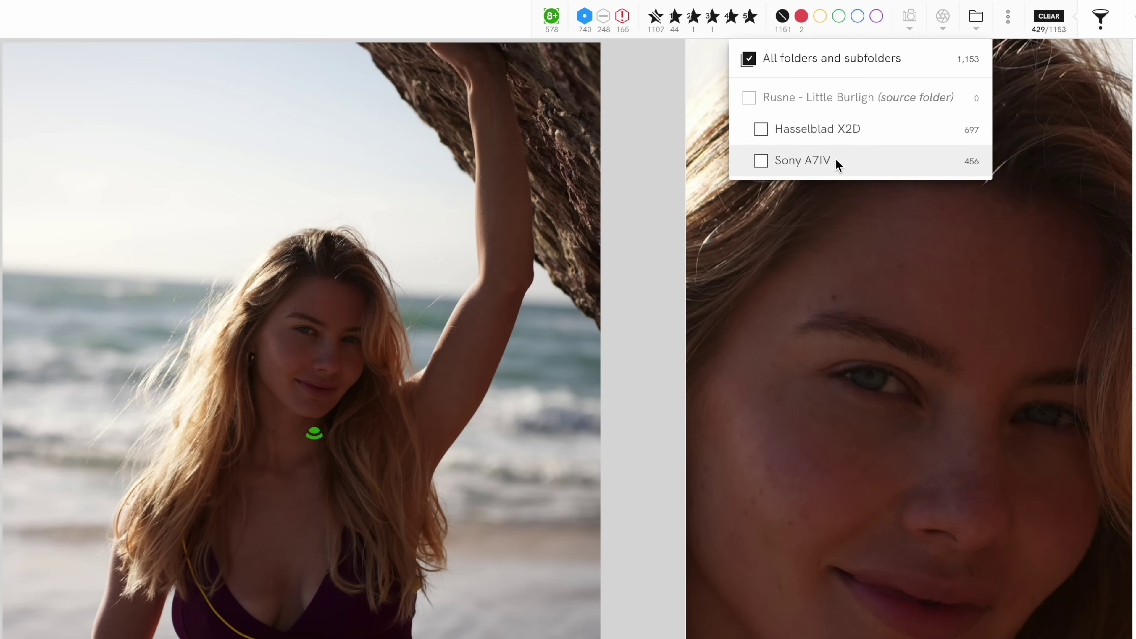
pyautogui.click(976, 27)
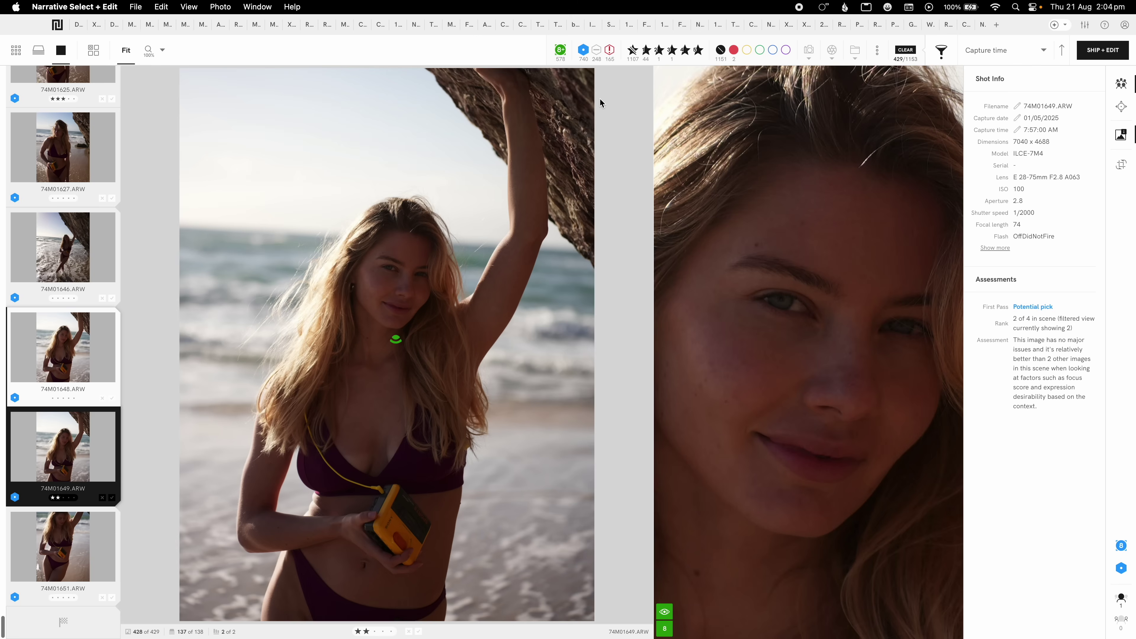
# Hide the unrated images, select all the filtered photos in grid view, and open the shipping and pre-edit options.
pyautogui.click(633, 50)
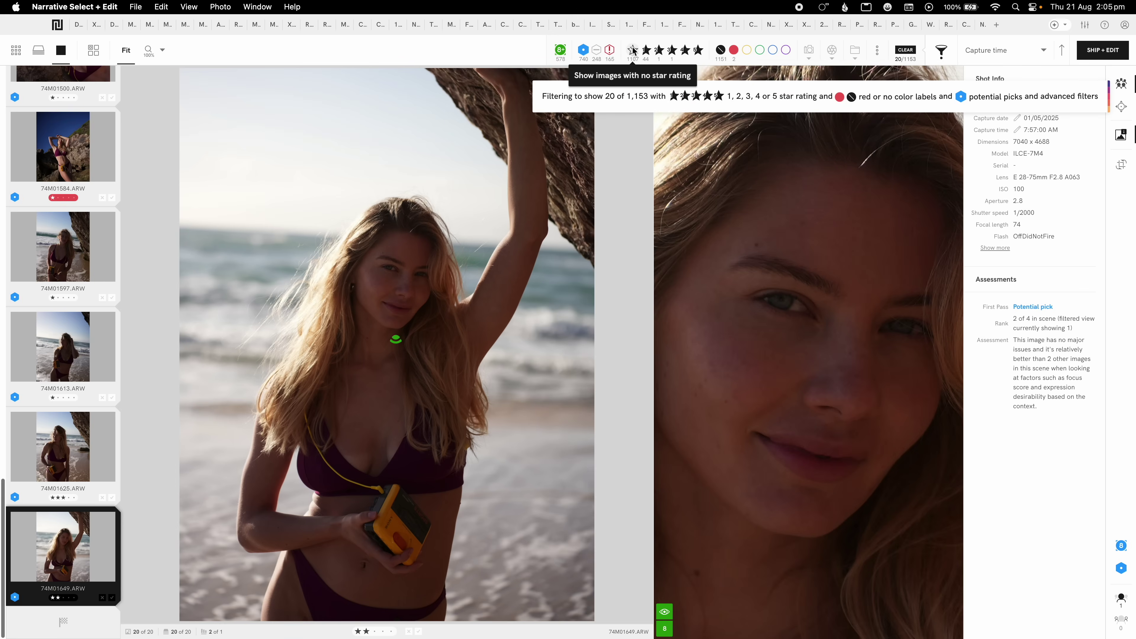
pyautogui.click(16, 49)
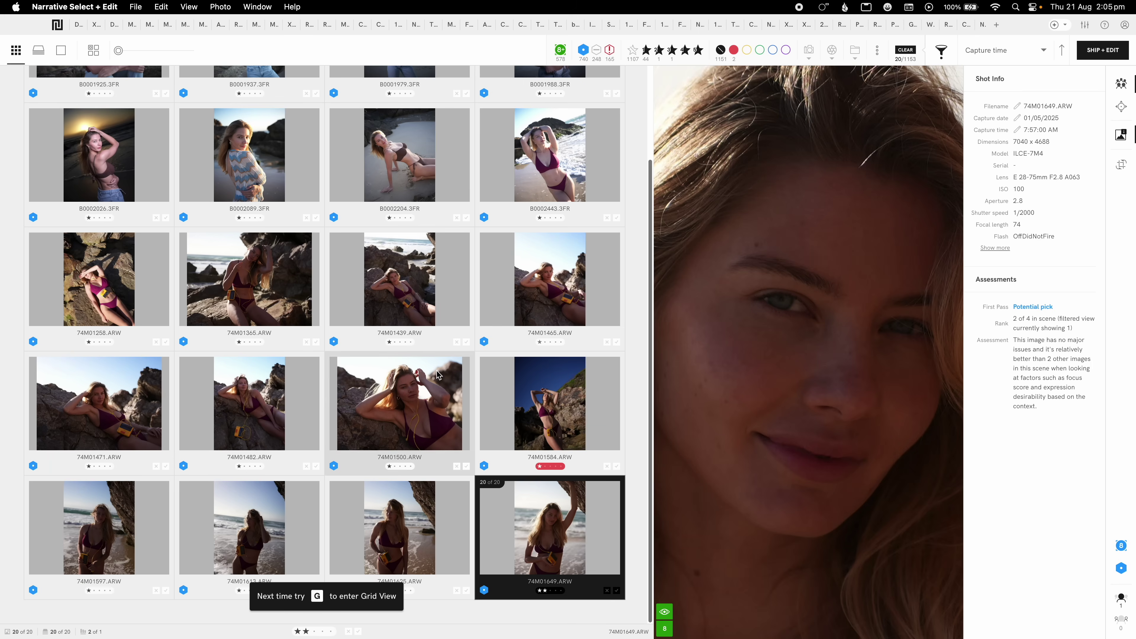
pyautogui.click(411, 308)
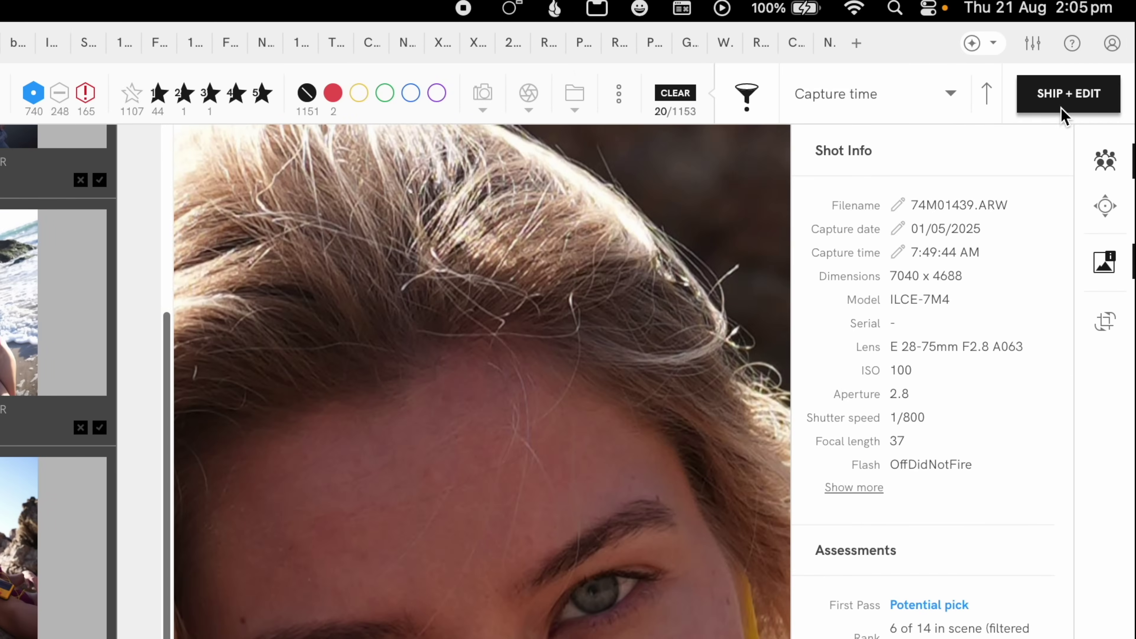
pyautogui.click(1062, 110)
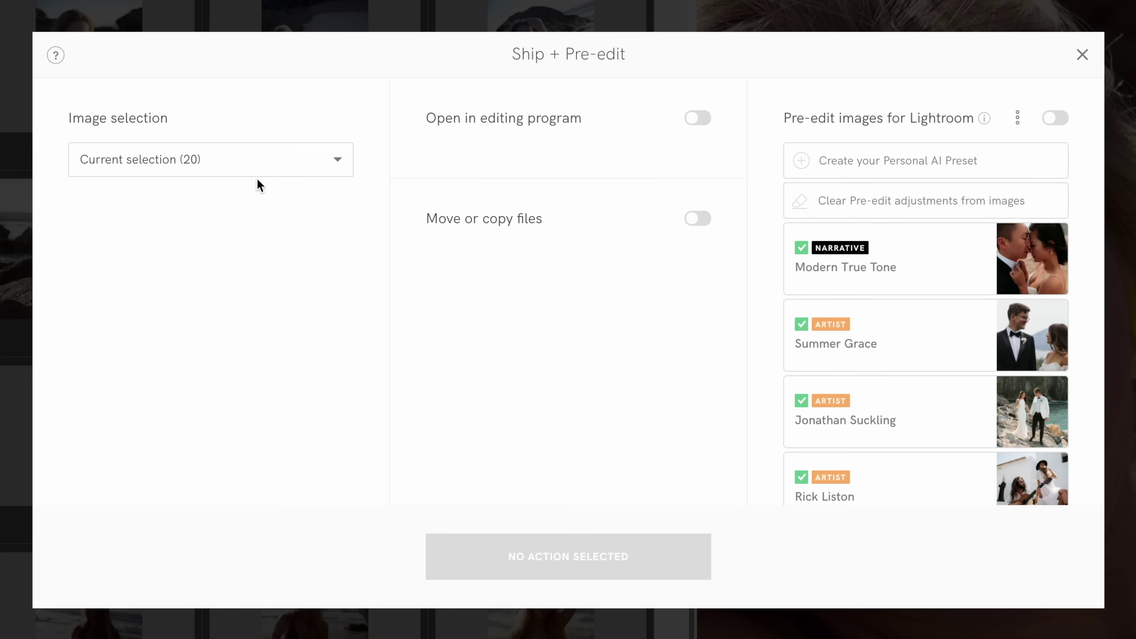
# Try choosing the images to ship by rating, removing the 2-star, 3-star, color label and potential pick criteria.
pyautogui.click(257, 165)
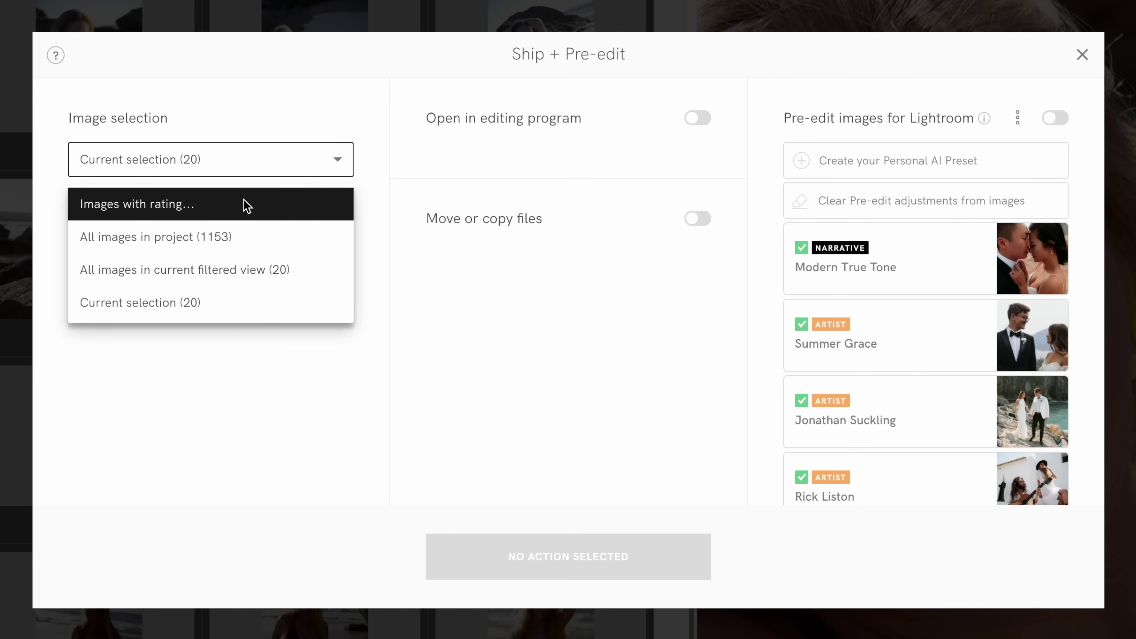
pyautogui.click(244, 203)
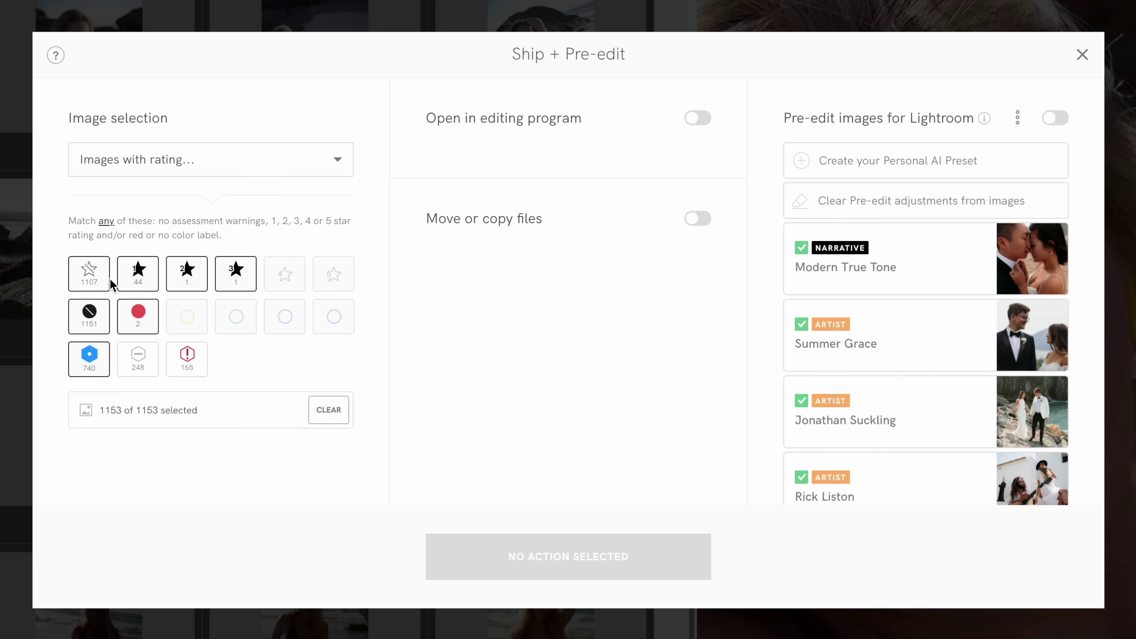
pyautogui.click(187, 274)
pyautogui.click(230, 276)
pyautogui.click(142, 319)
pyautogui.click(89, 315)
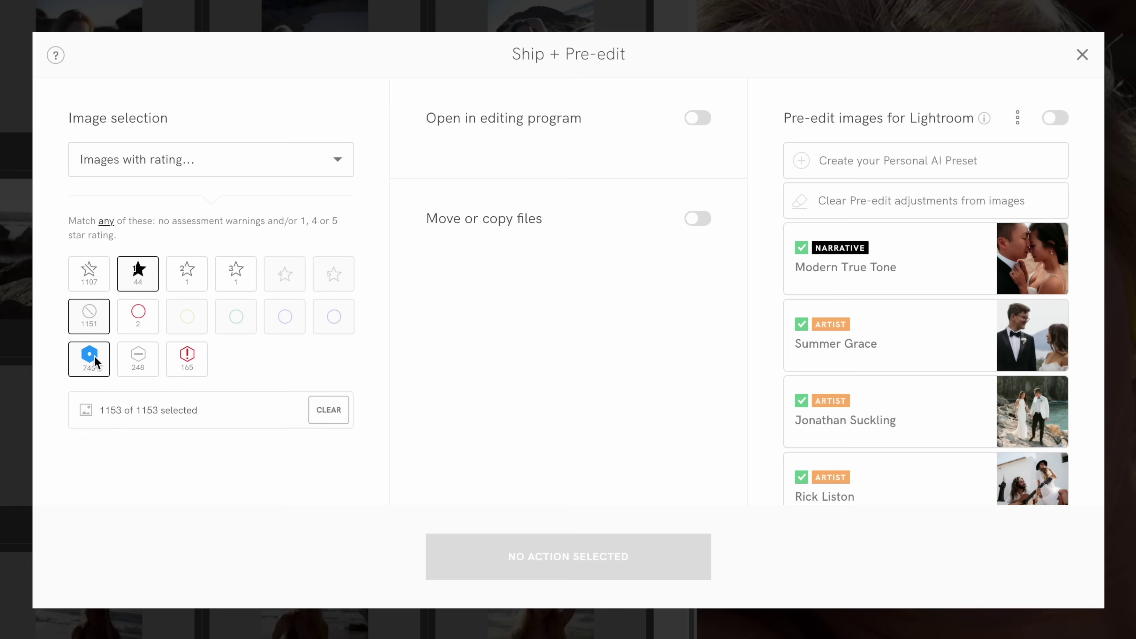
pyautogui.click(89, 358)
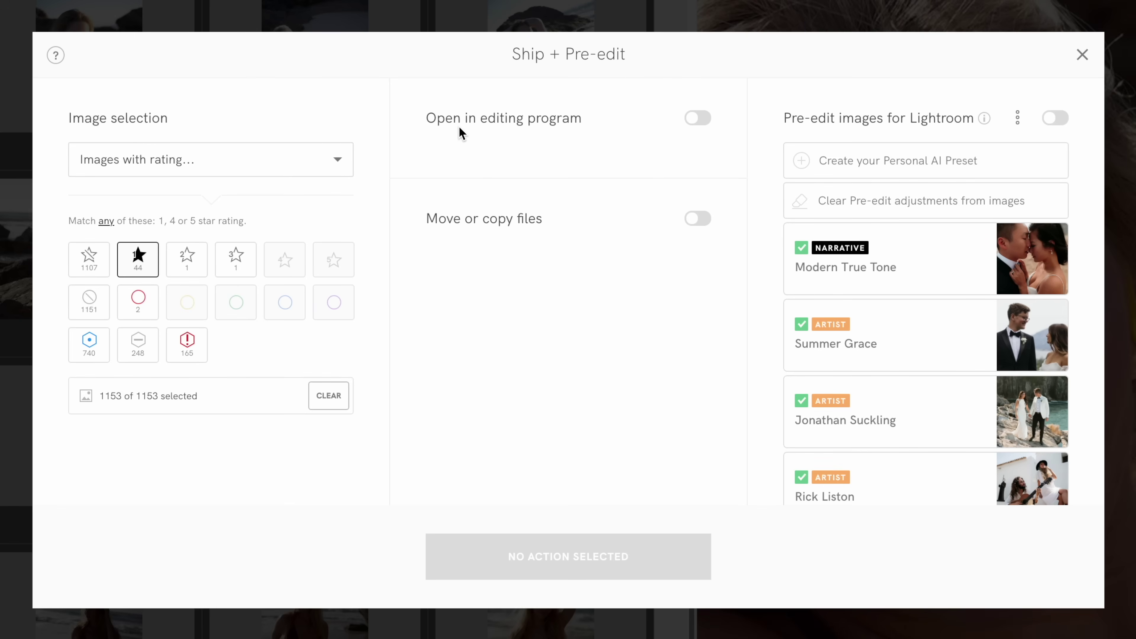
# Turn on opening the images in an editing program, review the supported programs, and keep Lightroom Classic.
pyautogui.click(698, 119)
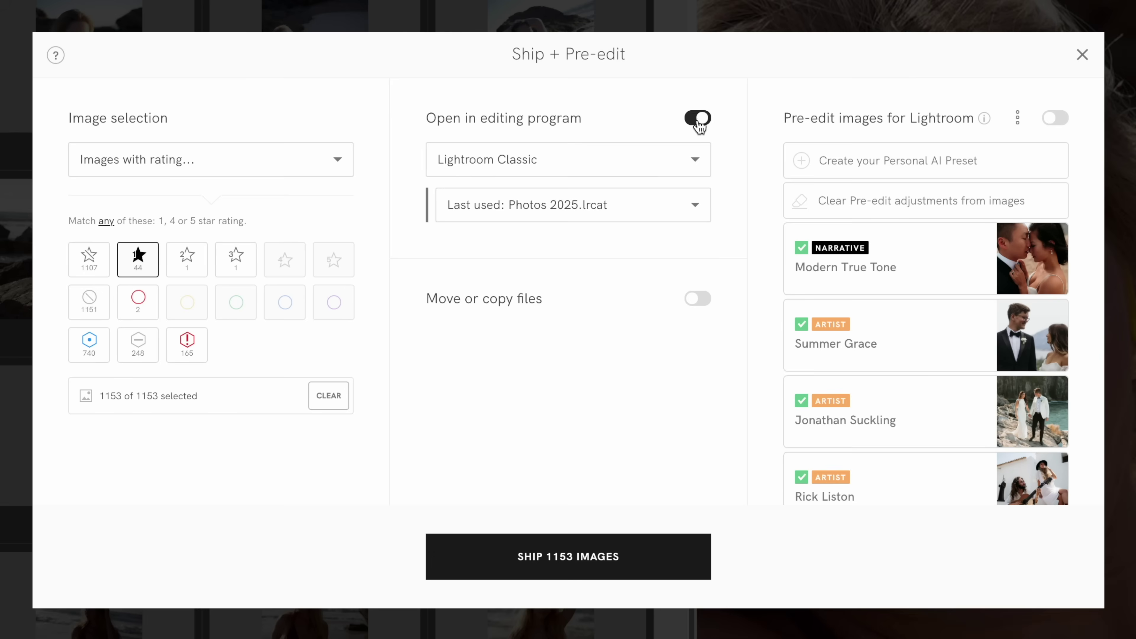
pyautogui.click(638, 167)
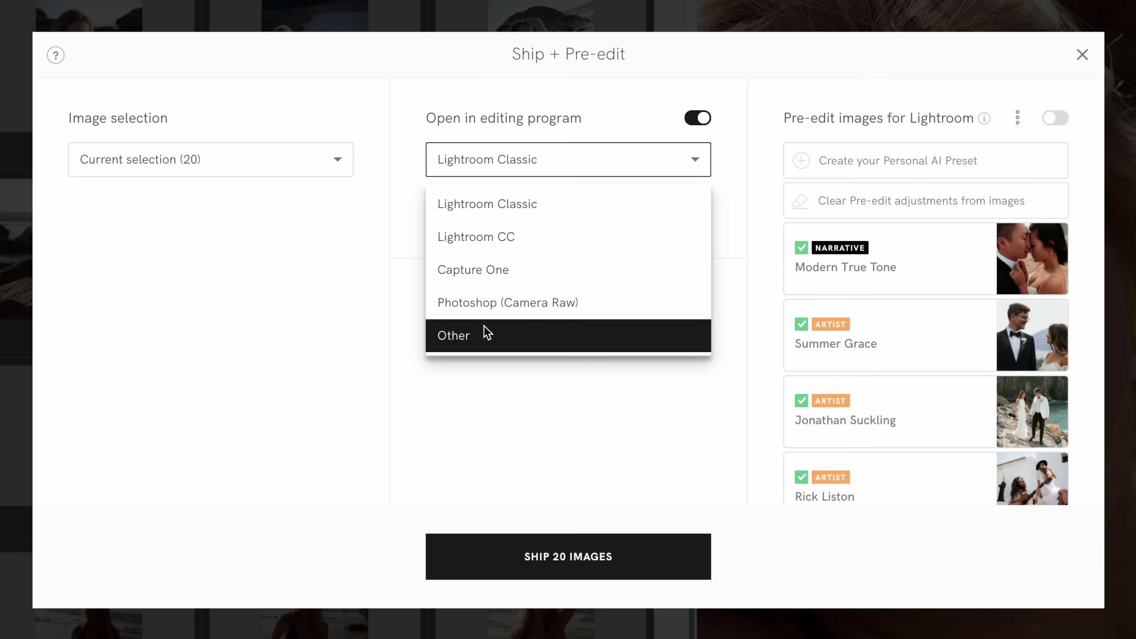
pyautogui.click(604, 157)
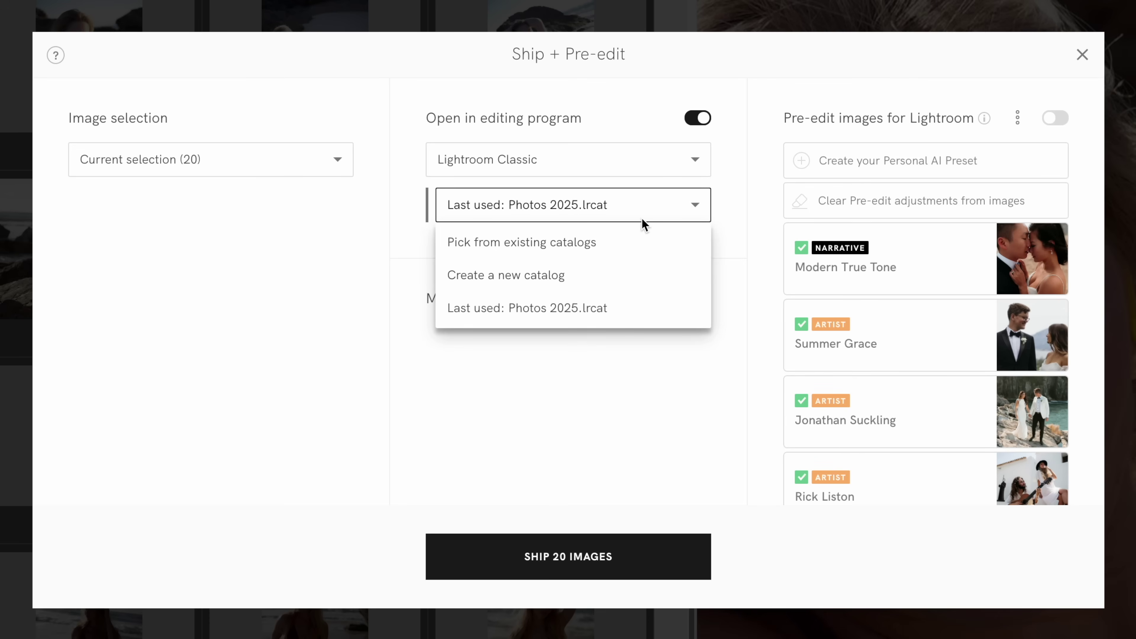
# Set the images to go into a new Lightroom catalog named Narrative, saved in the Pictures folder.
pyautogui.click(470, 244)
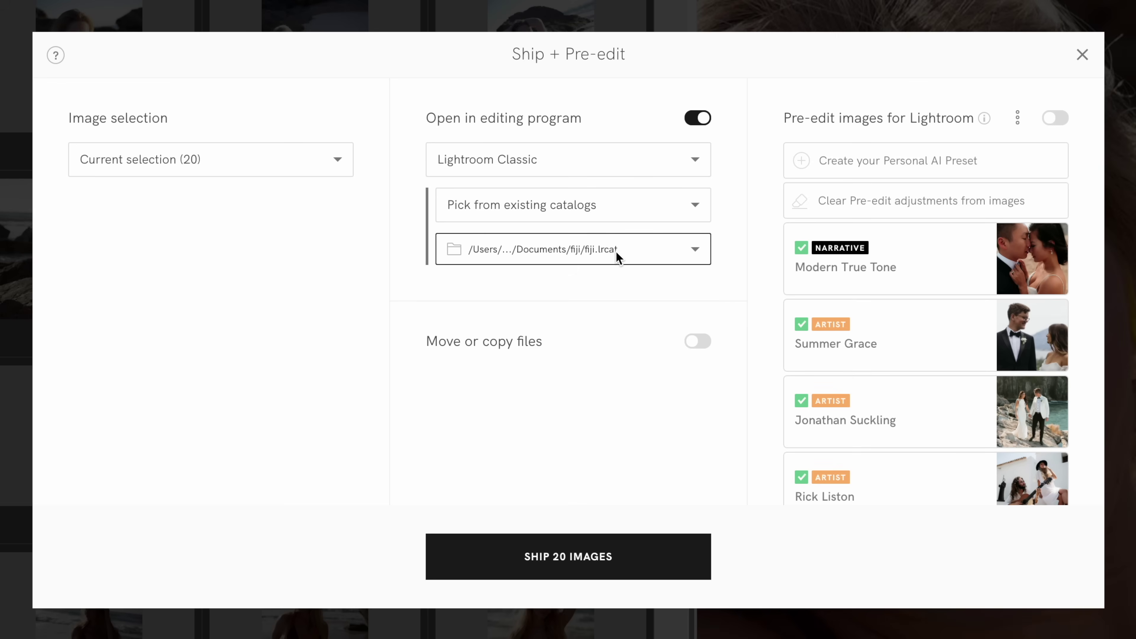
pyautogui.click(625, 213)
pyautogui.click(562, 286)
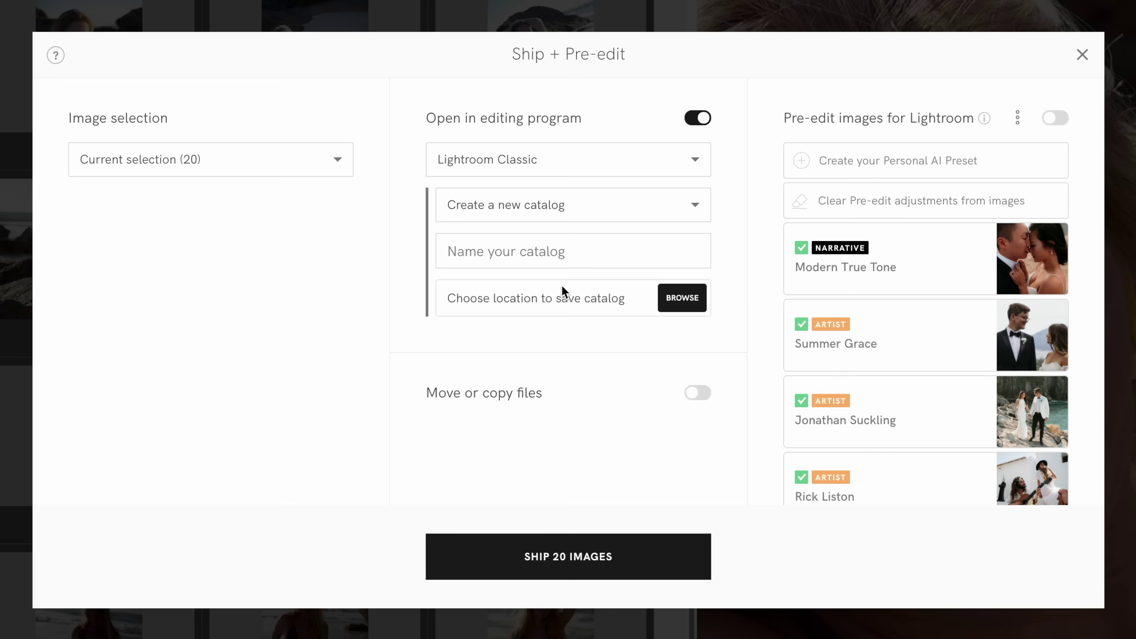
pyautogui.click(557, 251)
pyautogui.write('Narra')
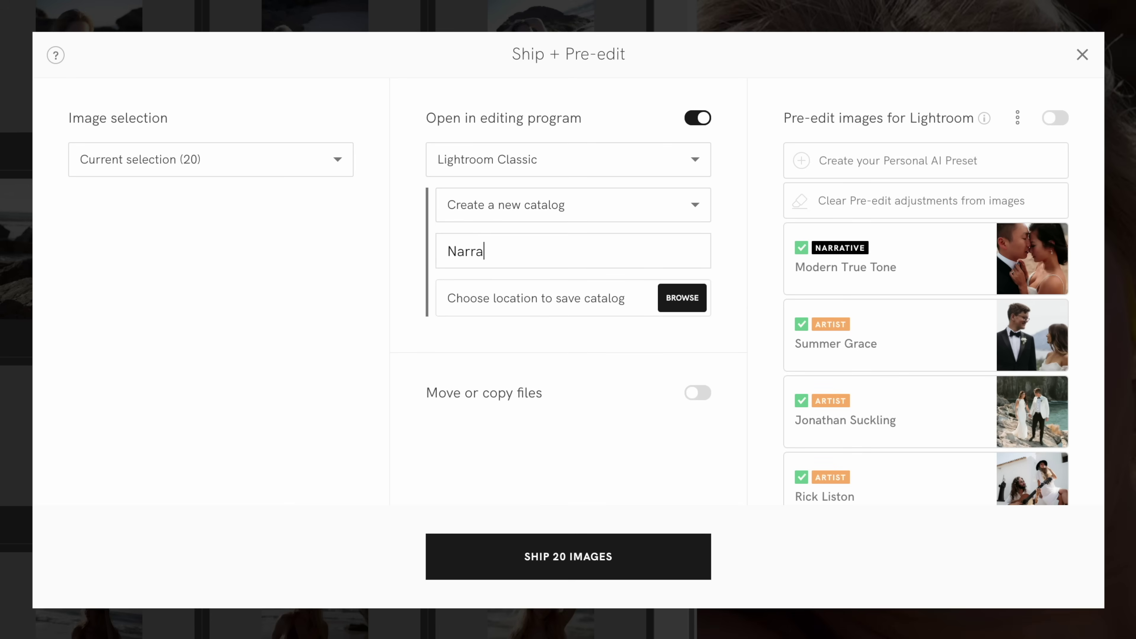
pyautogui.write('tive')
pyautogui.click(665, 301)
pyautogui.click(980, 493)
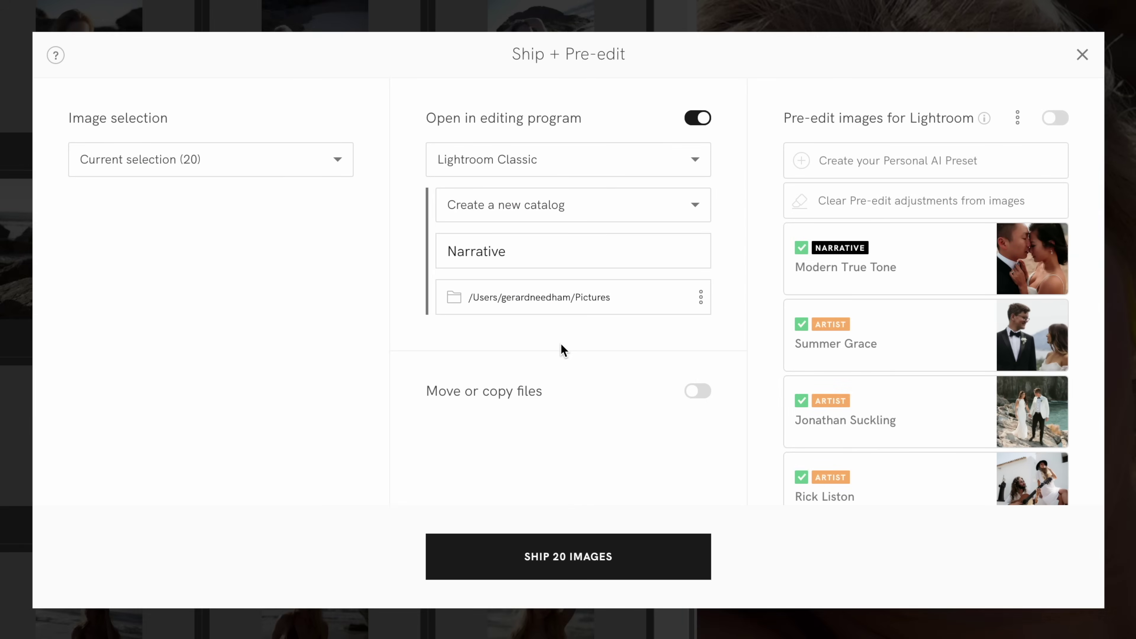
# Try the option to copy the files to another location, then turn moving and copying off again.
pyautogui.click(700, 392)
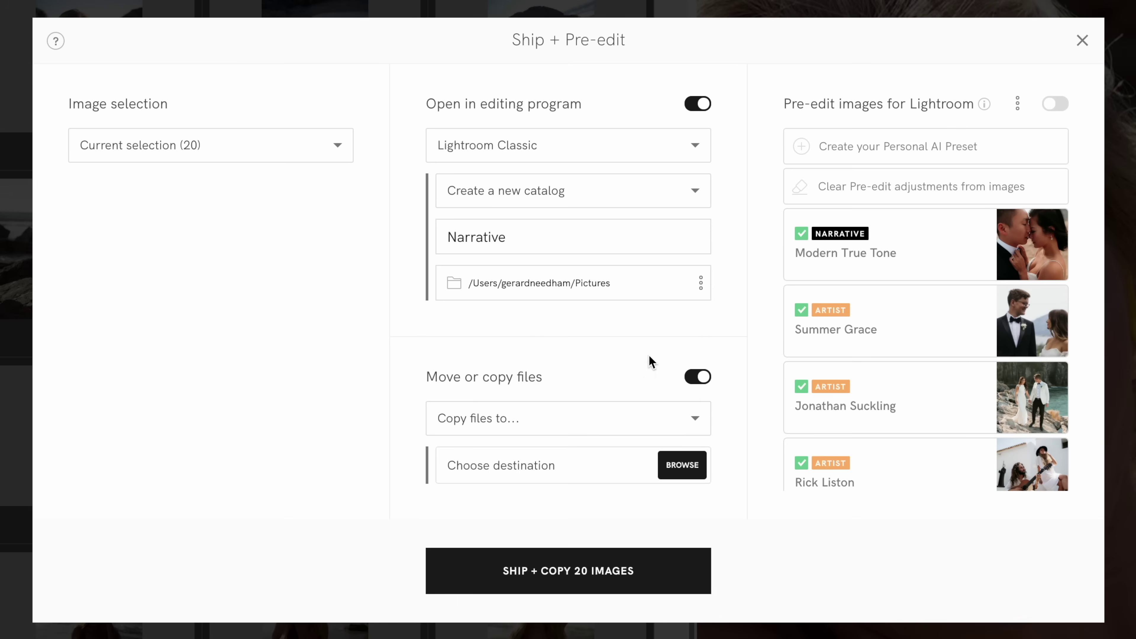
pyautogui.click(575, 420)
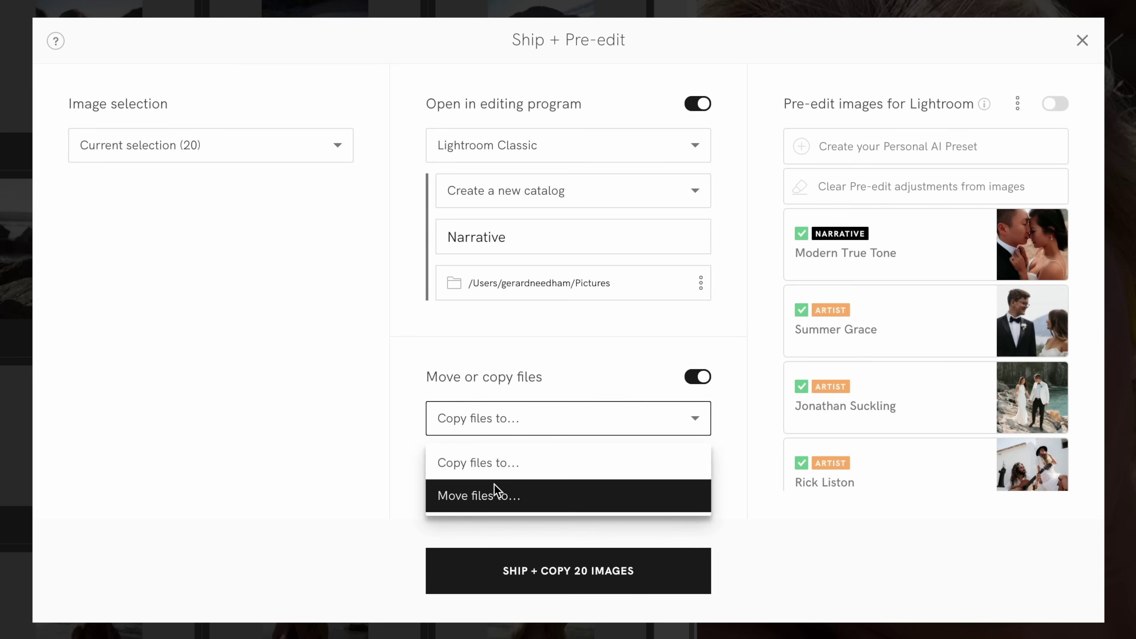
pyautogui.click(497, 467)
pyautogui.click(698, 376)
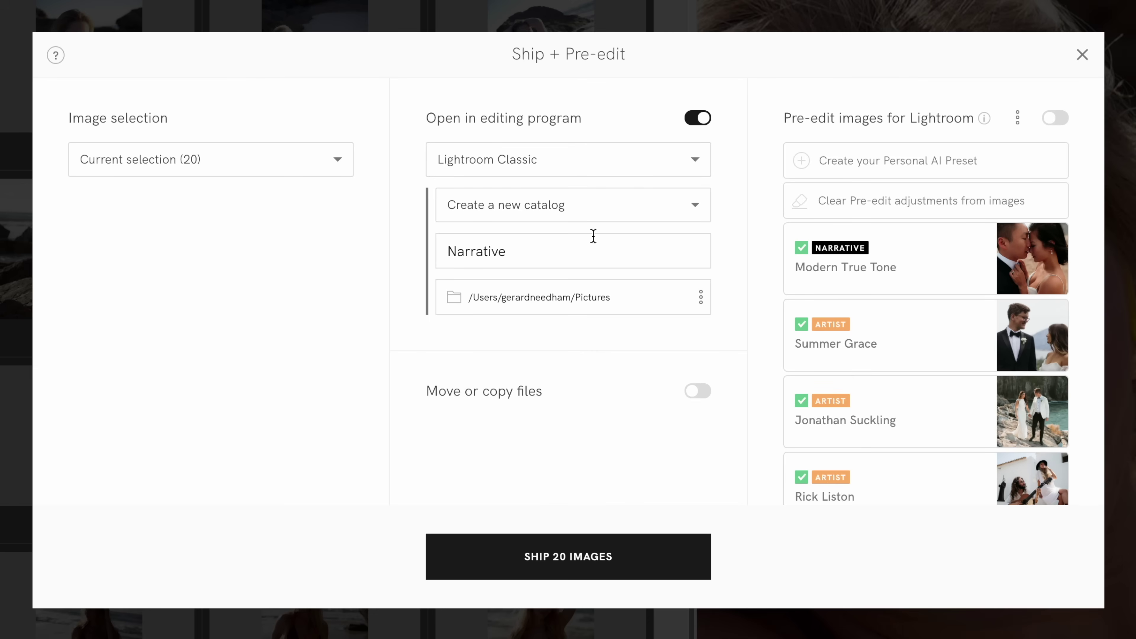
# Ship the 20 images to Lightroom Classic, check the preselected photos in its import window, and import them.
pyautogui.click(580, 565)
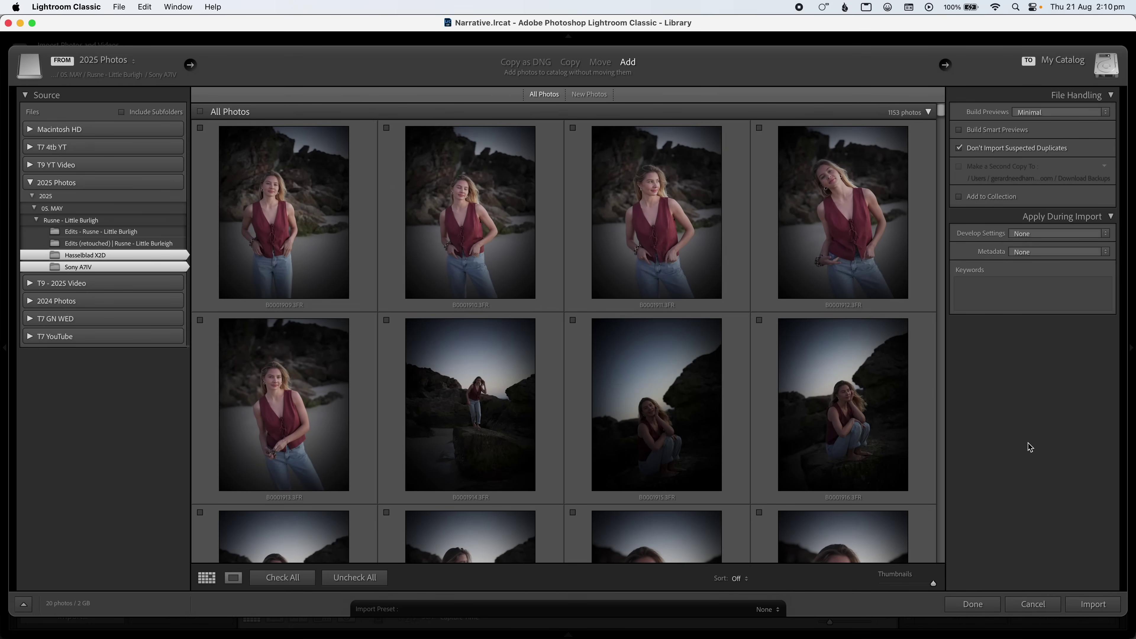
pyautogui.scroll(-10, 683, 407)
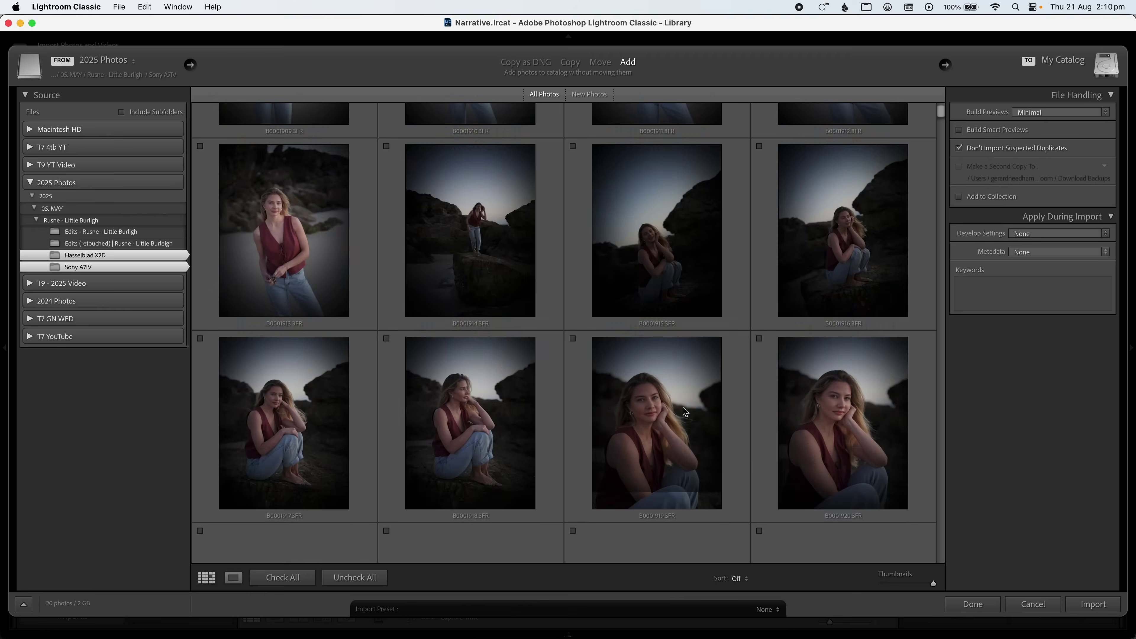
pyautogui.scroll(-2, 684, 408)
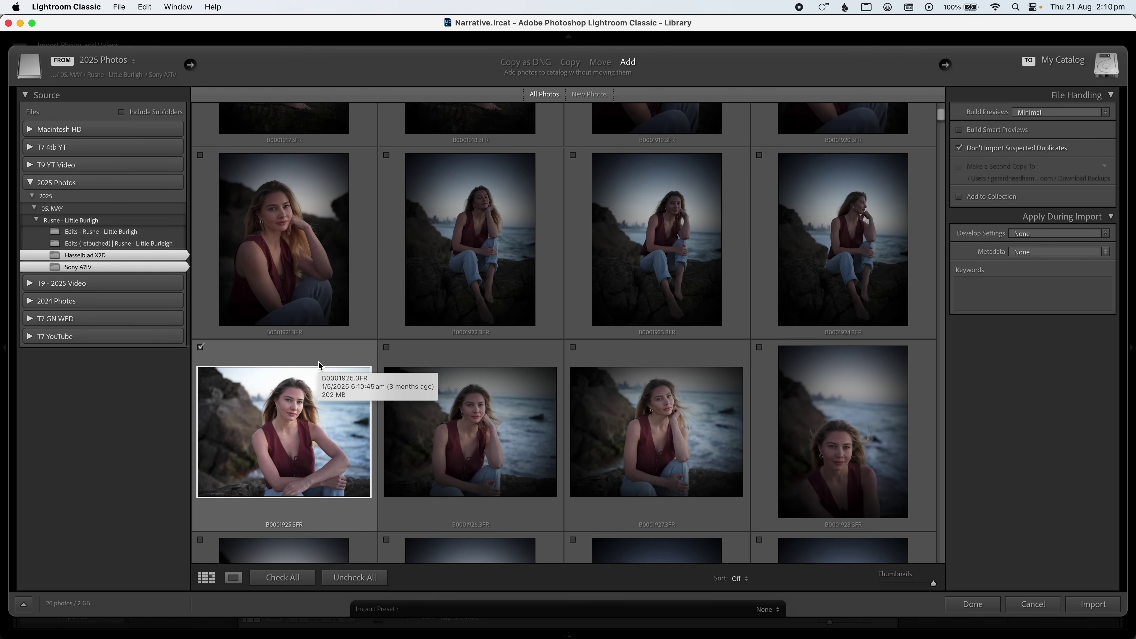
pyautogui.click(1089, 610)
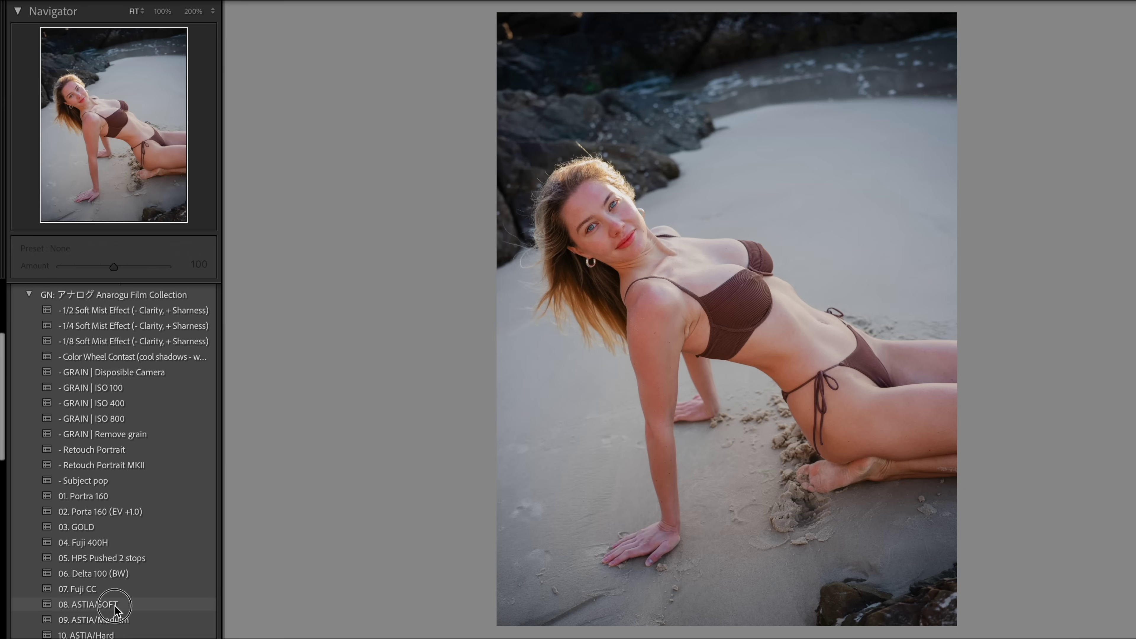
# Apply the 08. ASTIA/SOFT preset to B0002204.3FR and synchronize all settings except White Balance and Exposure across the selected photos.
pyautogui.click(117, 607)
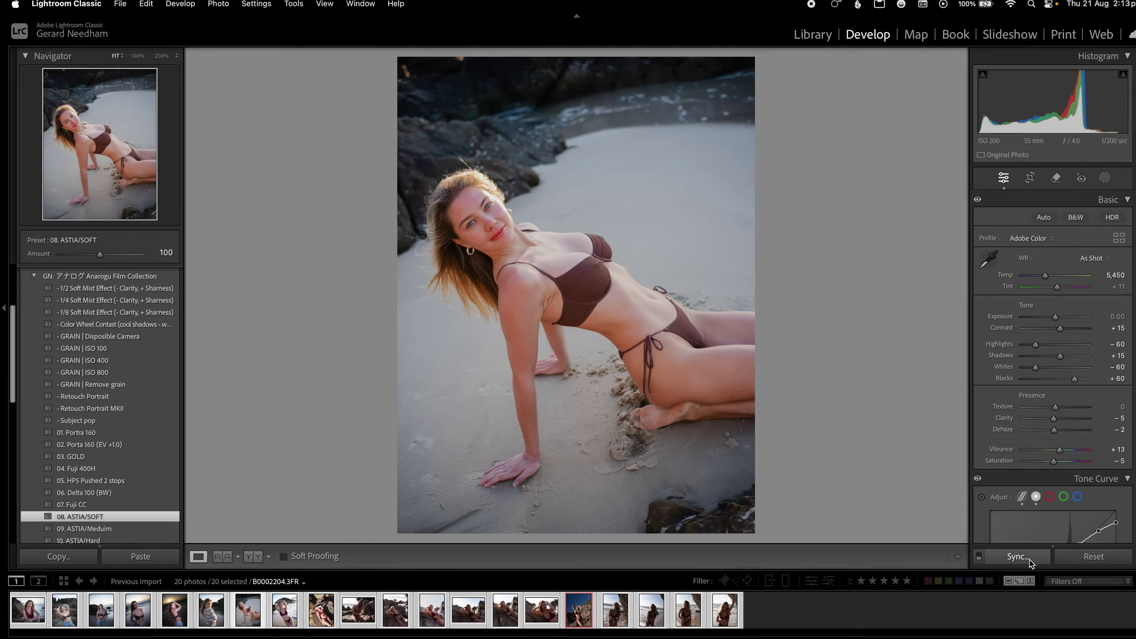
pyautogui.press('super+shift+s')
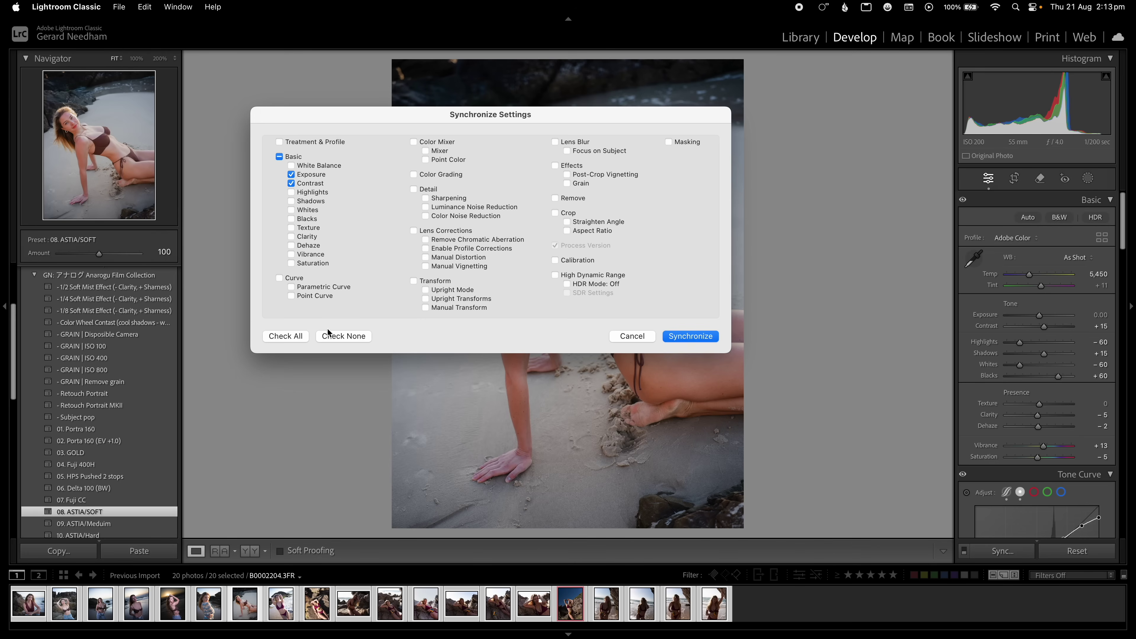
pyautogui.click(295, 336)
pyautogui.click(291, 165)
pyautogui.click(292, 174)
pyautogui.click(708, 340)
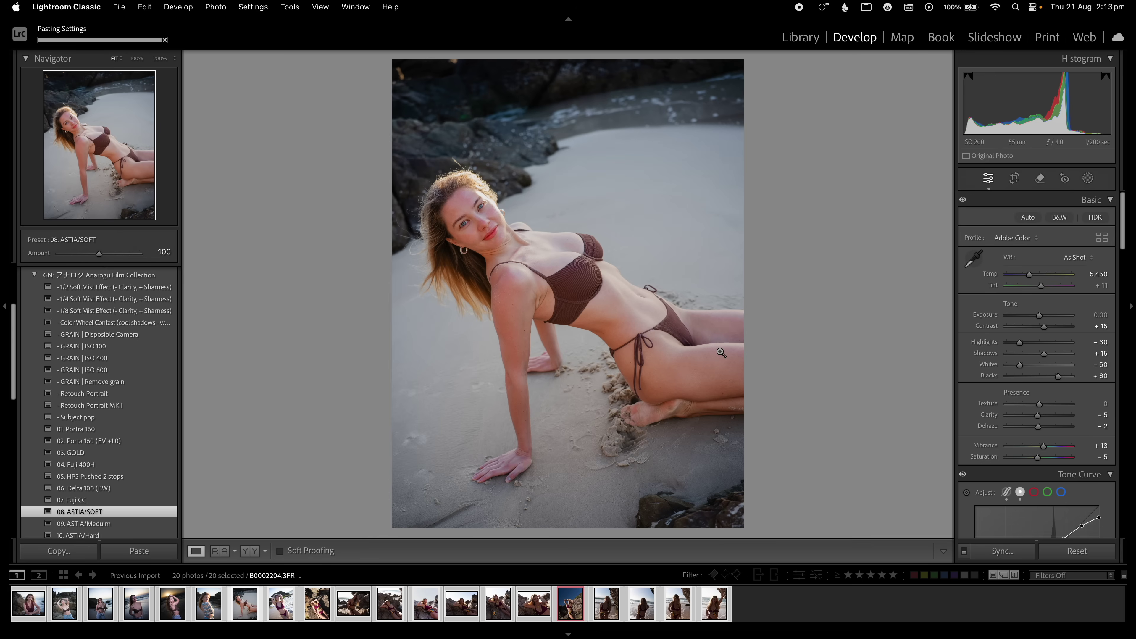